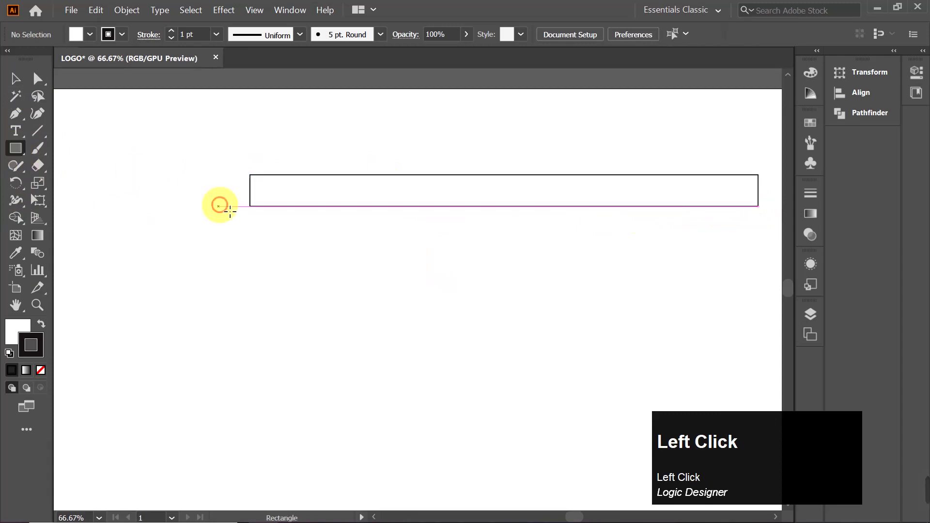
# Step: Draw a thin rectangle along the bar's lower edge, and give the bar above it no stroke and a 7C7A7A fill
pyautogui.moveTo(256, 215); pyautogui.dragTo(759, 213)
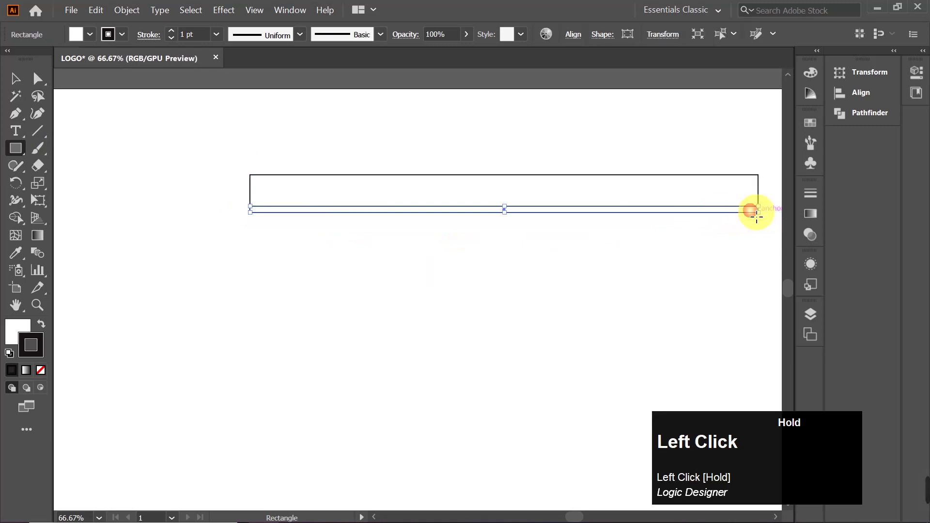
pyautogui.click(15, 79)
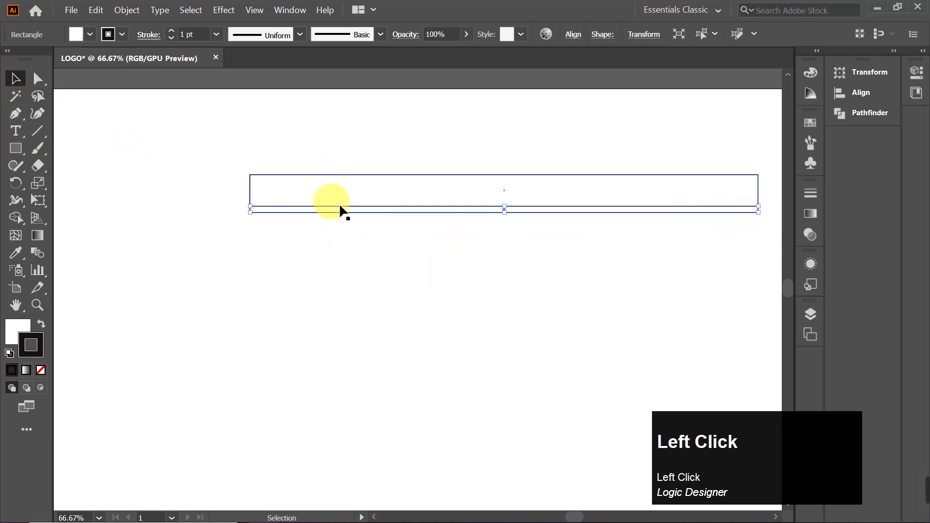
pyautogui.click(352, 193)
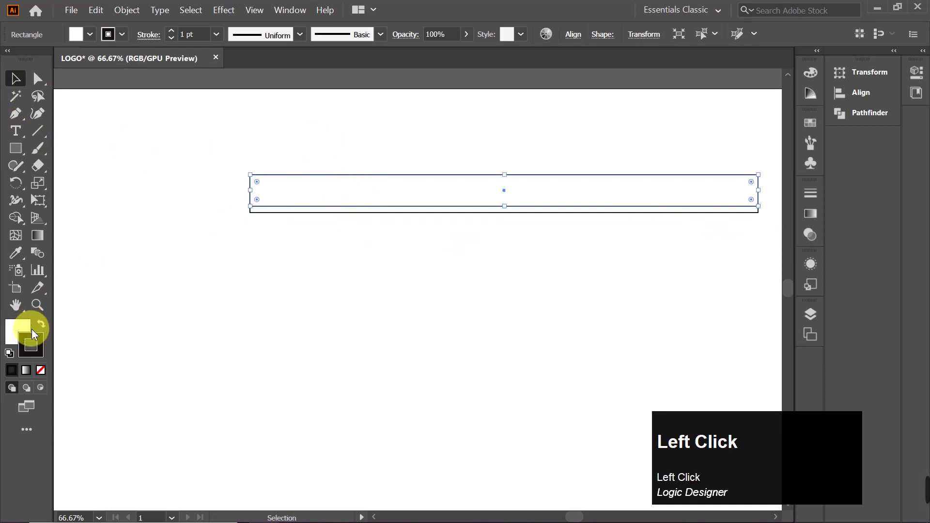
pyautogui.click(43, 371)
pyautogui.doubleClick(12, 331)
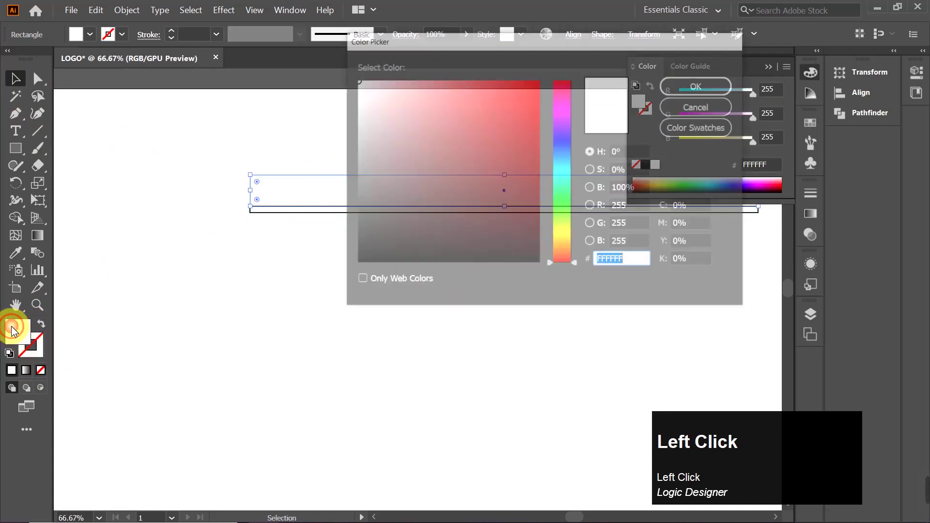
pyautogui.click(386, 183)
pyautogui.click(423, 172)
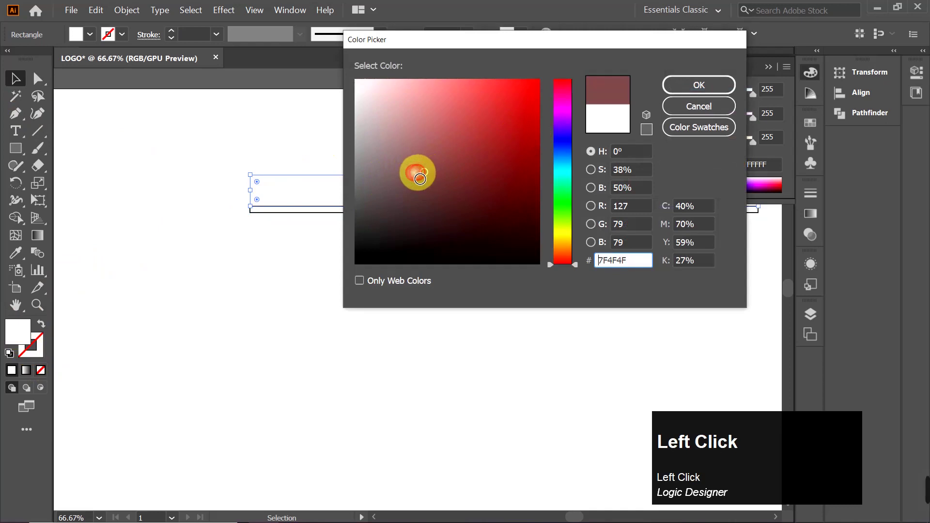
pyautogui.click(358, 173)
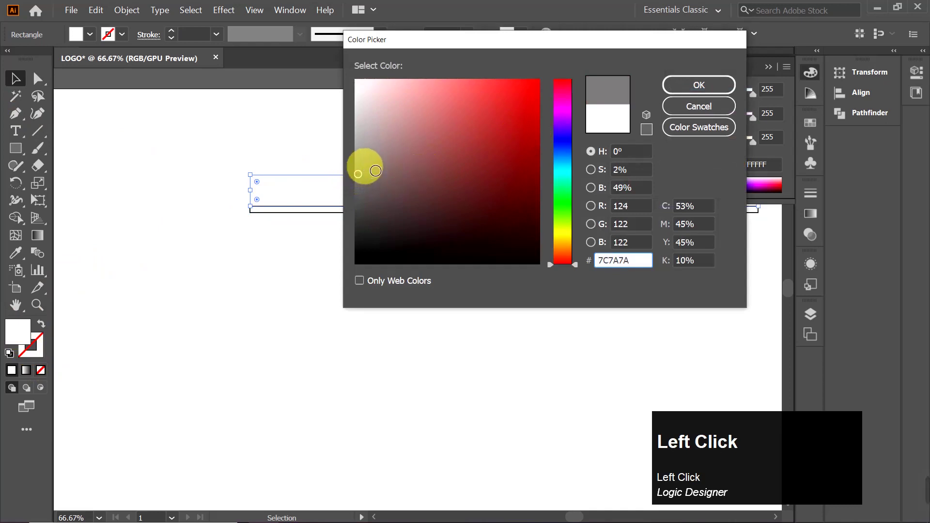
pyautogui.click(694, 82)
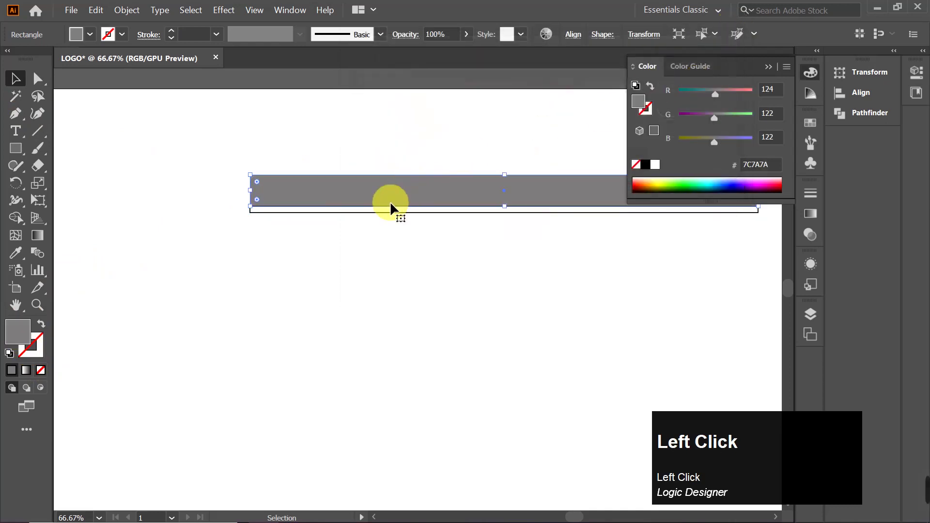
# Step: Remove the stroke from the thin lower rectangle and fill it with the lighter grey 898888
pyautogui.click(392, 215)
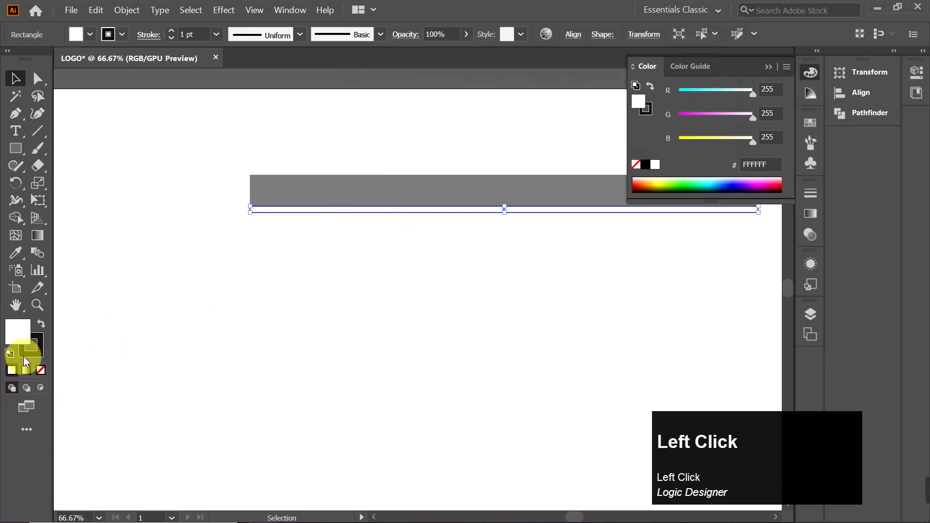
pyautogui.click(31, 344)
pyautogui.click(42, 372)
pyautogui.click(15, 331)
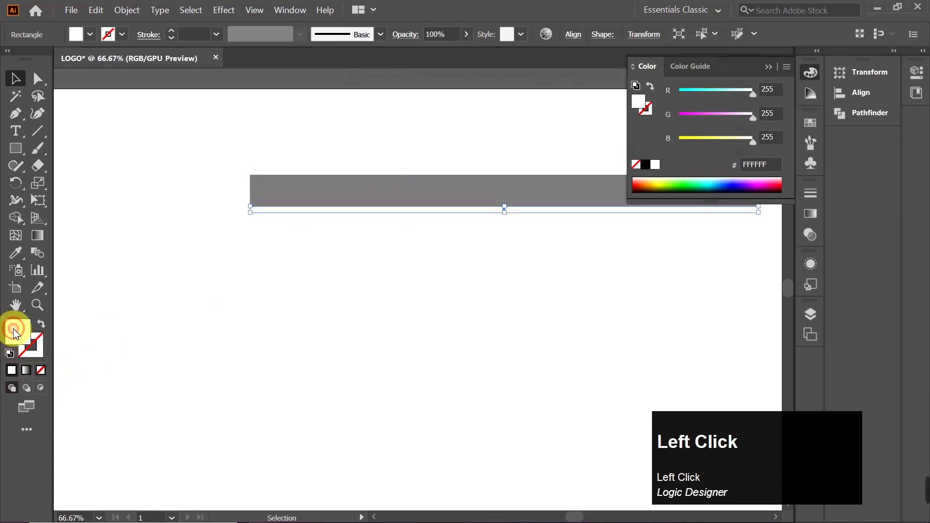
pyautogui.click(15, 331)
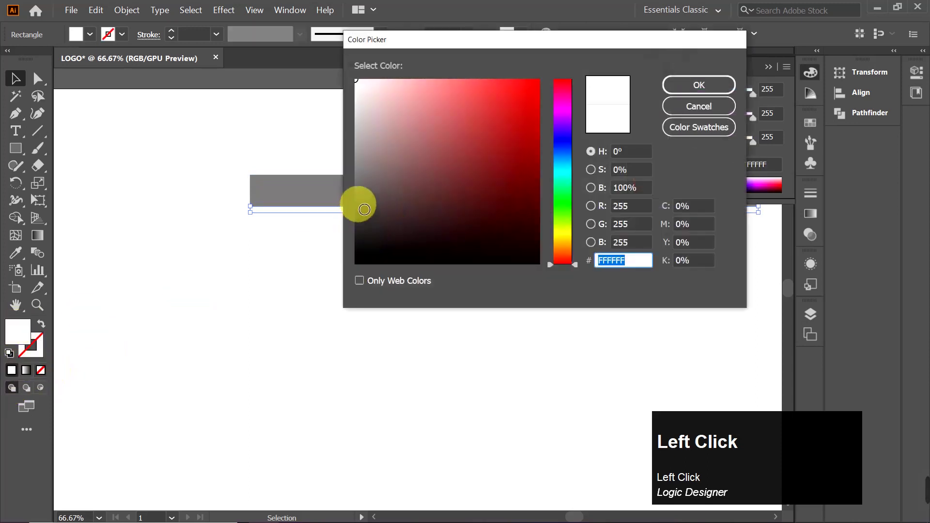
pyautogui.moveTo(357, 202)
pyautogui.mouseDown()
pyautogui.moveTo(368, 180)
pyautogui.moveTo(359, 169)
pyautogui.mouseUp()
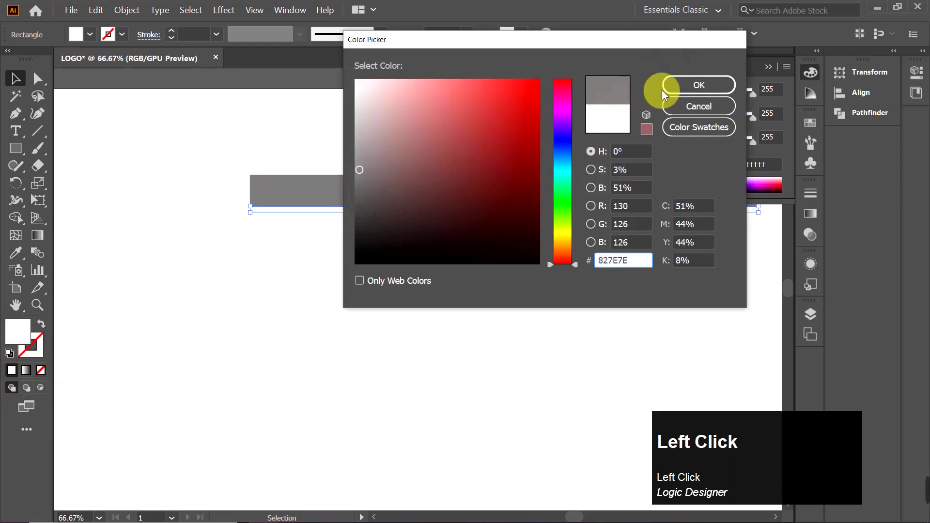
pyautogui.click(356, 164)
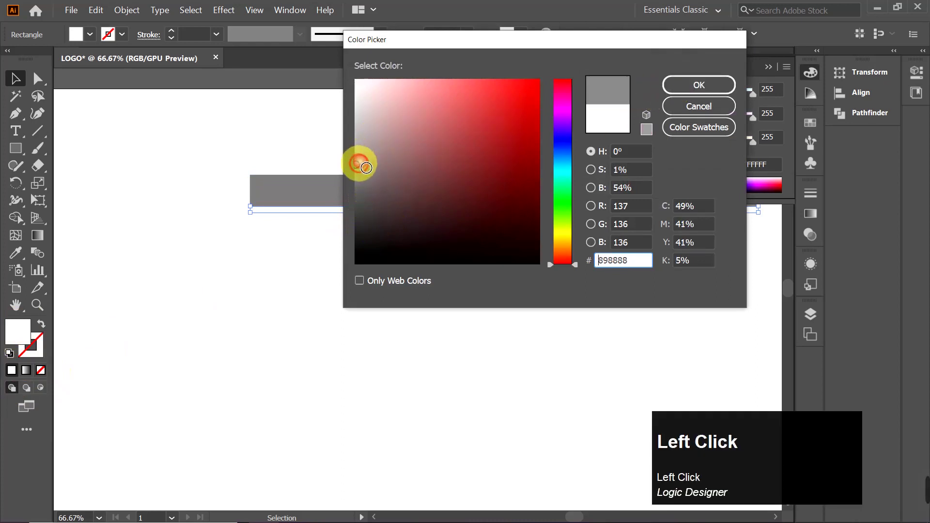
pyautogui.click(683, 83)
pyautogui.click(267, 123)
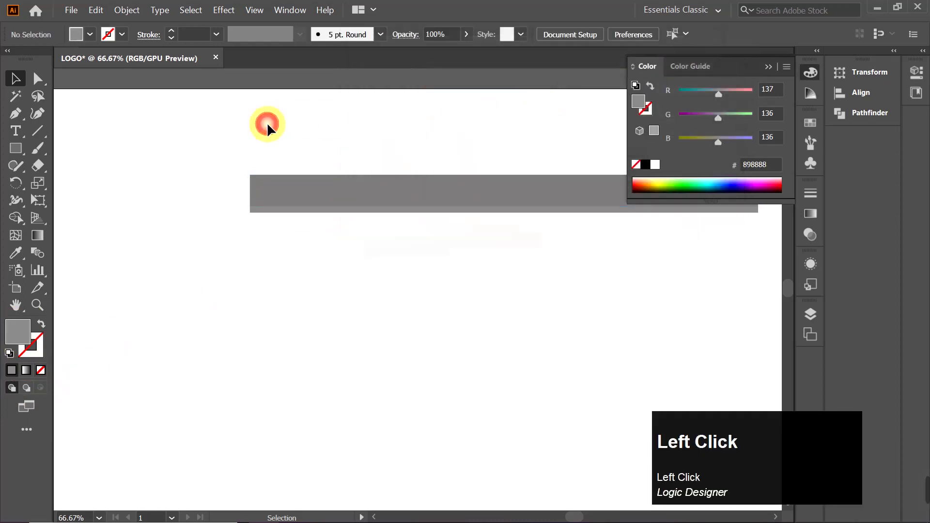
# Step: Group the two grey rectangles into one stripe and duplicate it straight down to make four evenly spaced stripes
pyautogui.moveTo(361, 163); pyautogui.dragTo(465, 261)
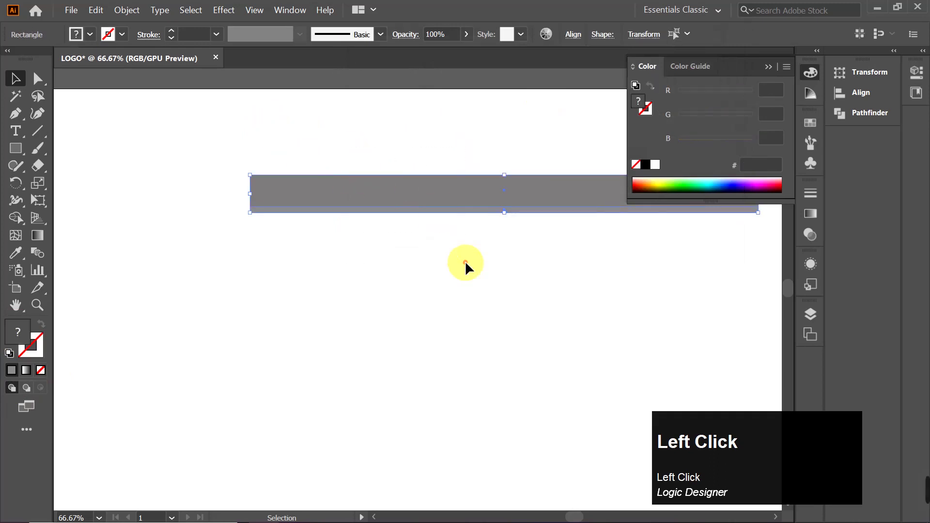
pyautogui.hotkey('ctrl', 'g')
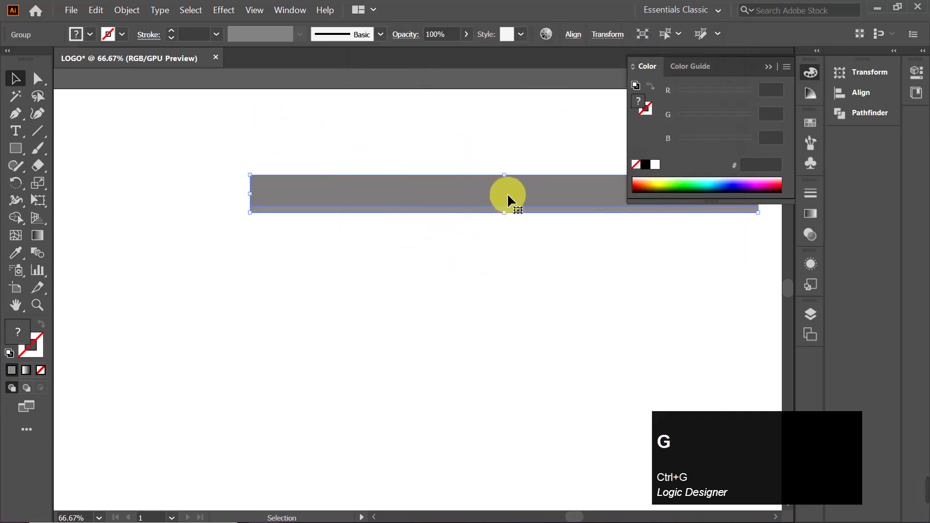
pyautogui.moveTo(507, 192); pyautogui.dragTo(505, 191)
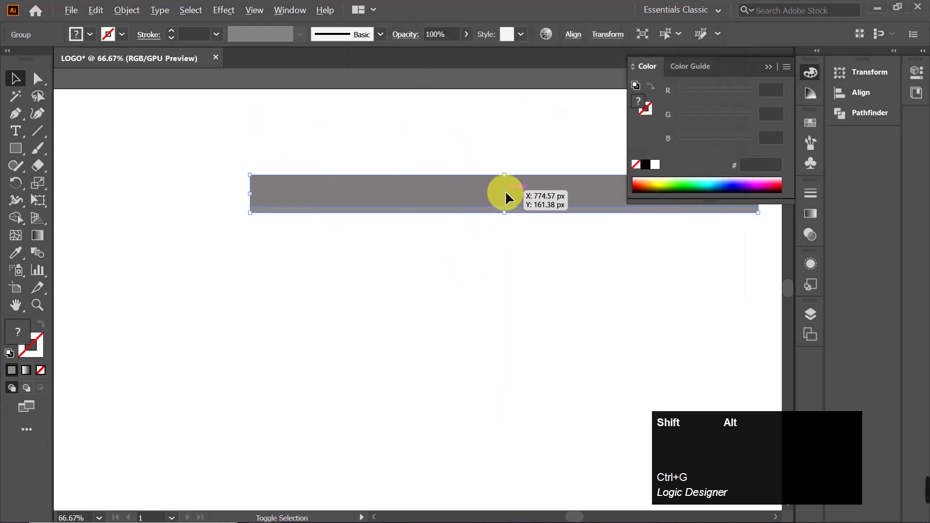
pyautogui.keyDown('alt'); pyautogui.keyDown('shift'); pyautogui.click(501, 258); pyautogui.keyUp('shift'); pyautogui.keyUp('alt')
pyautogui.click(496, 196)
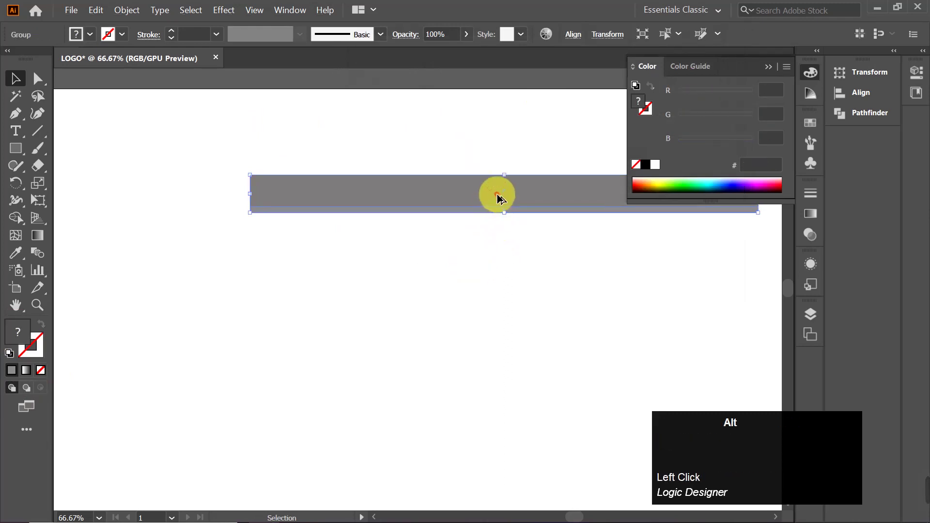
pyautogui.moveTo(500, 197); pyautogui.dragTo(504, 268)
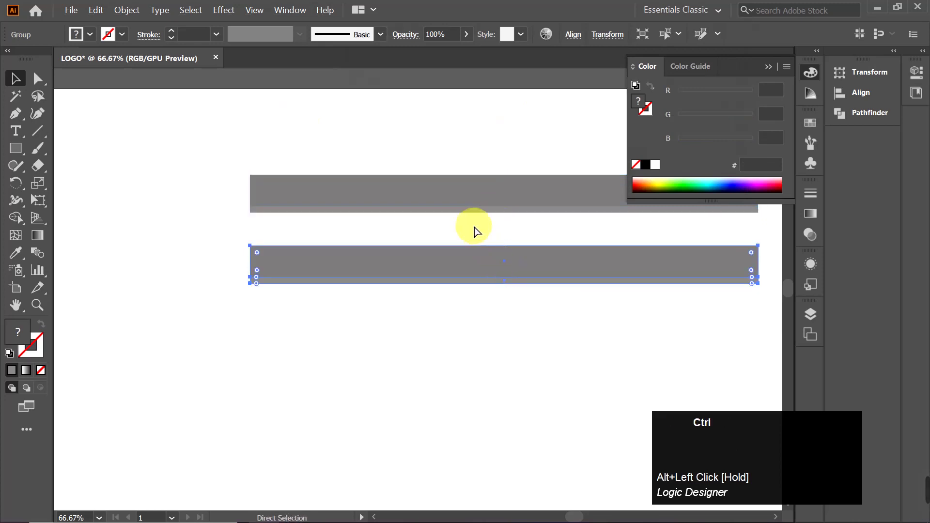
pyautogui.hotkey('ctrl', 'd')
pyautogui.hotkey('ctrl', 'd')
# Step: Select all four stripes and group them together
pyautogui.moveTo(384, 150); pyautogui.dragTo(489, 444)
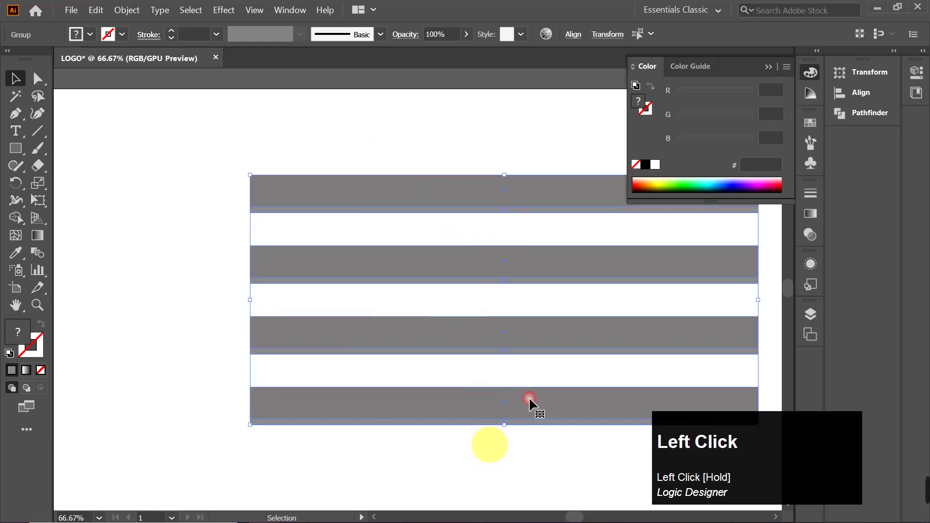
pyautogui.click(766, 69)
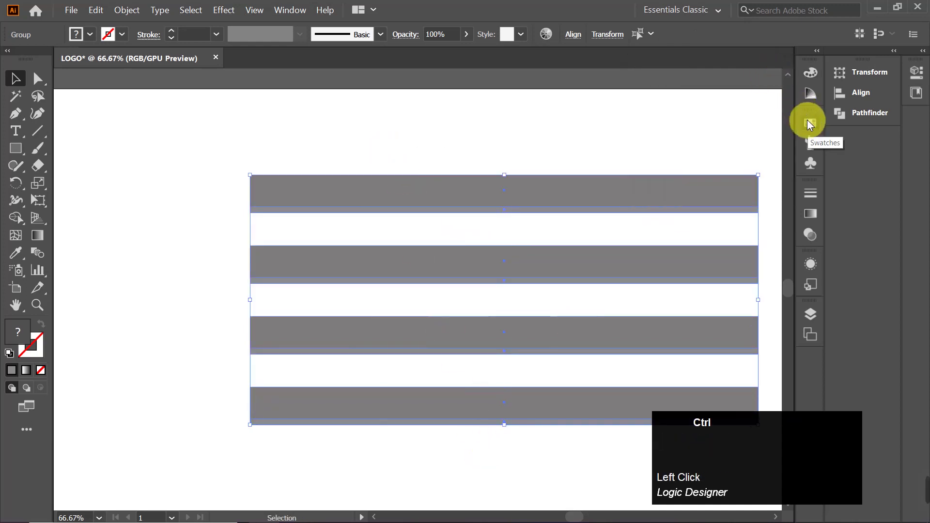
pyautogui.hotkey('ctrl', 'g')
# Step: Save the grouped stripes as a new dynamic symbol and delete its instance from the artboard
pyautogui.click(809, 122)
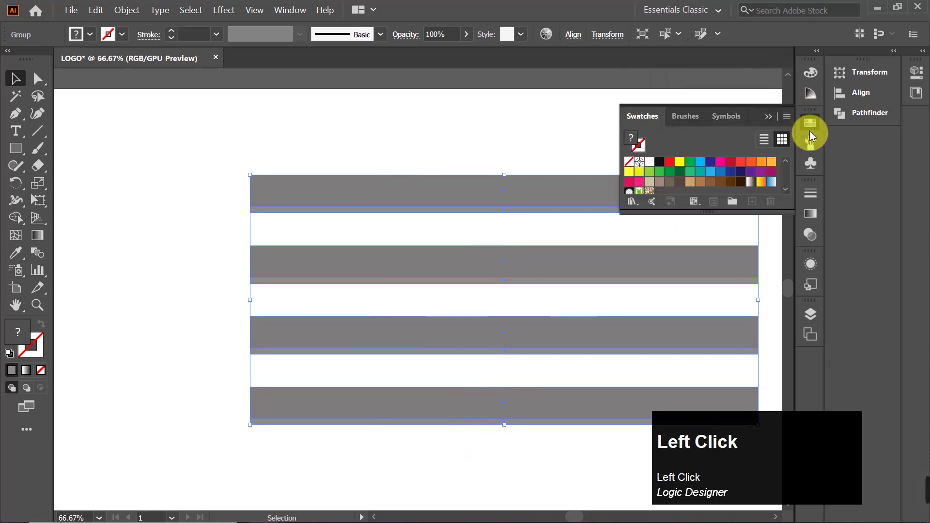
pyautogui.click(809, 128)
pyautogui.click(810, 164)
pyautogui.moveTo(564, 191); pyautogui.dragTo(704, 175)
pyautogui.click(459, 386)
pyautogui.moveTo(546, 453); pyautogui.dragTo(546, 453)
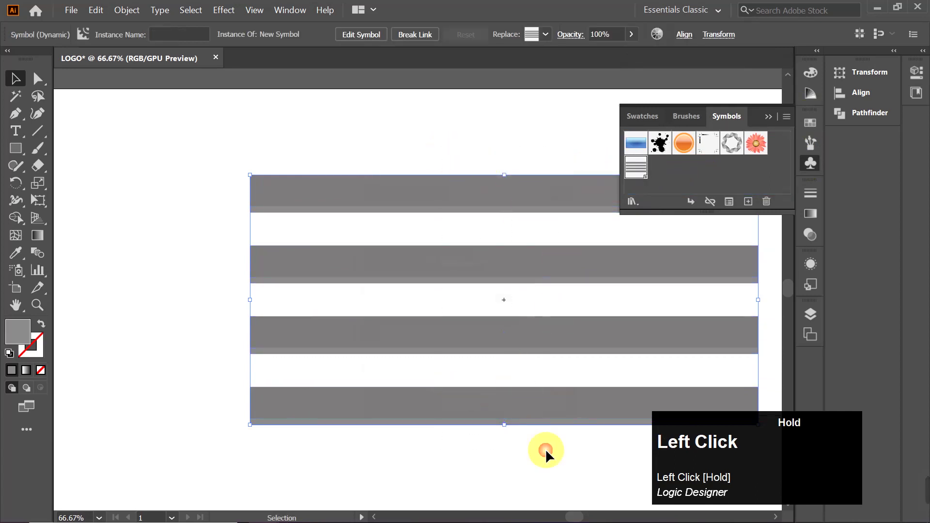
pyautogui.press('Delete')
pyautogui.click(769, 118)
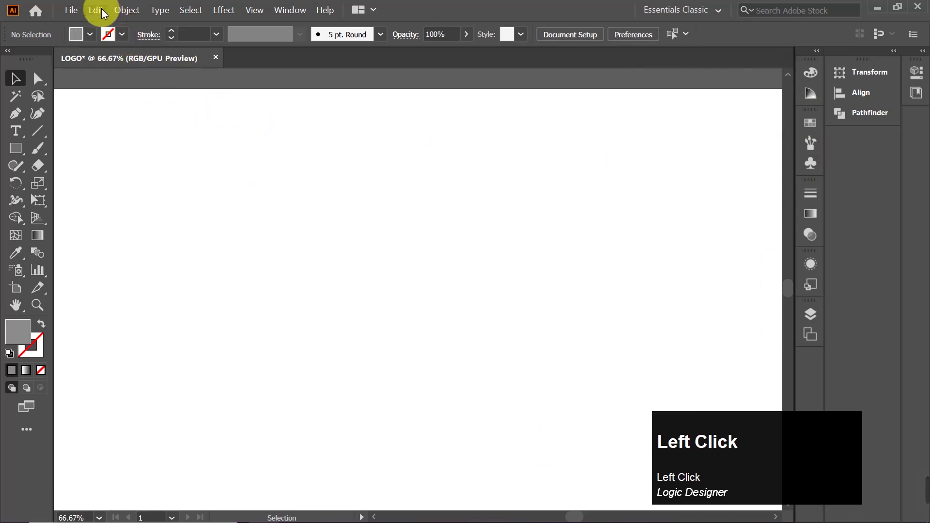
# Step: Draw a large grey circle with the Ellipse tool and move it slightly down the artboard
pyautogui.click(17, 150)
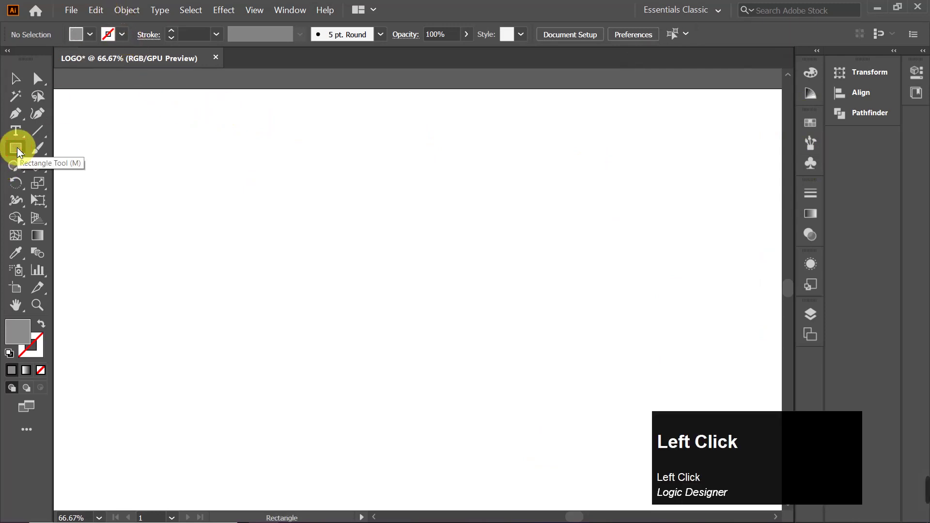
pyautogui.rightClick(18, 151)
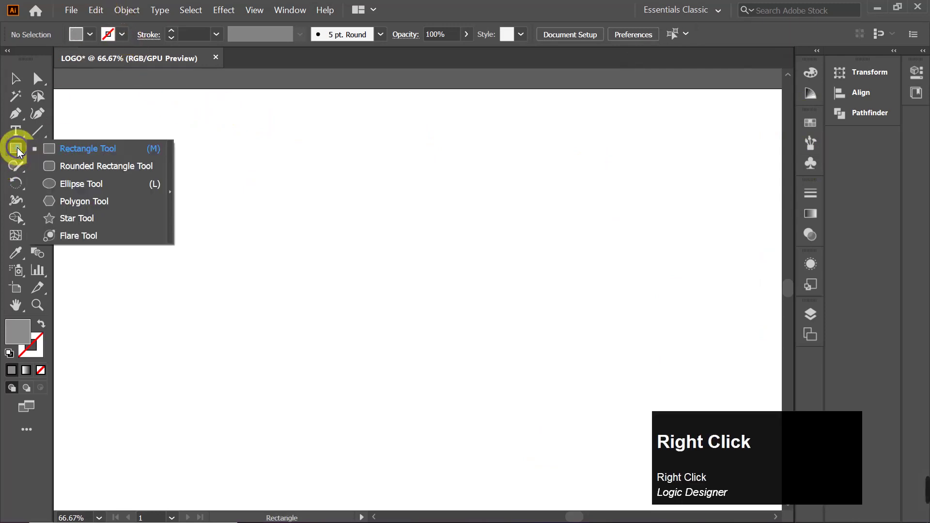
pyautogui.click(100, 186)
pyautogui.moveTo(278, 209); pyautogui.dragTo(398, 295)
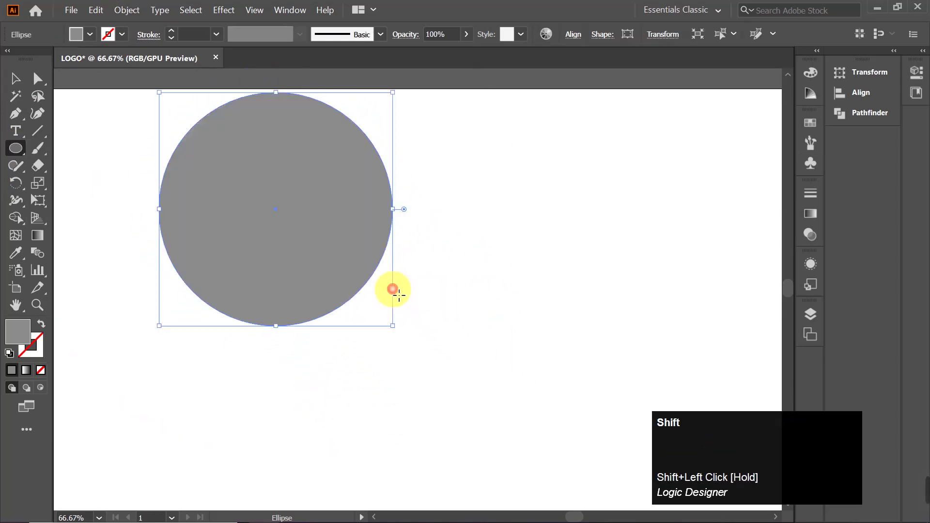
pyautogui.moveTo(278, 209); pyautogui.dragTo(272, 269)
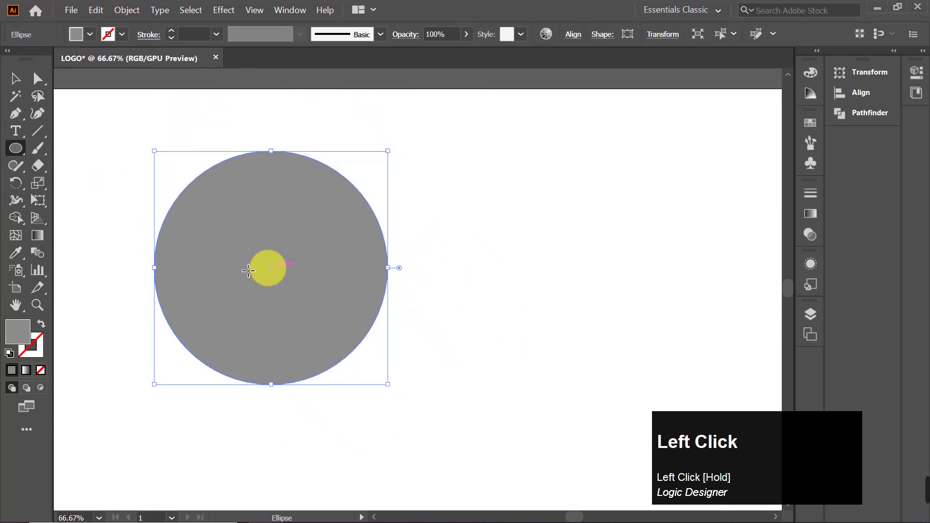
# Step: Draw a rectangle taller than the circle that covers its left half exactly up to the centre
pyautogui.rightClick(18, 149)
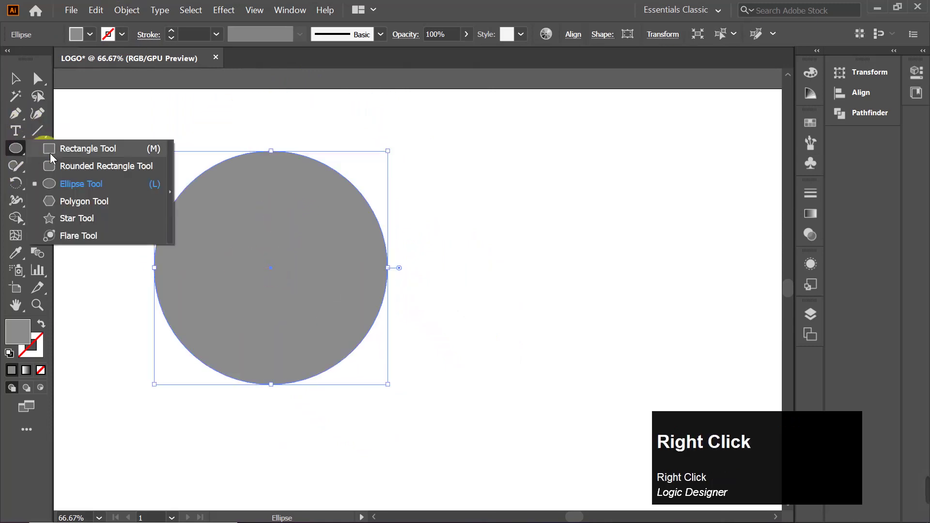
pyautogui.click(79, 150)
pyautogui.moveTo(111, 117); pyautogui.dragTo(271, 425)
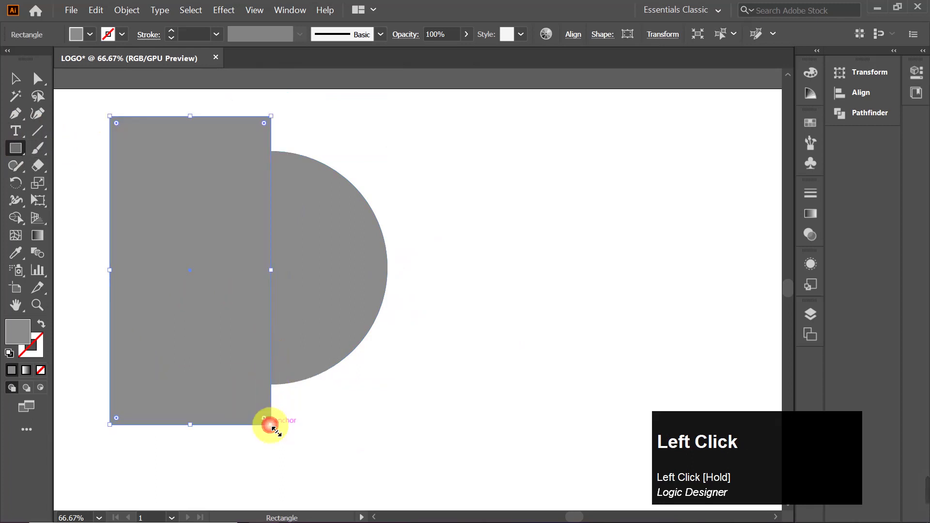
# Step: Subtract the rectangle from the circle with the Minus Front shape mode to leave a right-hand half circle
pyautogui.click(11, 78)
pyautogui.moveTo(77, 107); pyautogui.dragTo(366, 299)
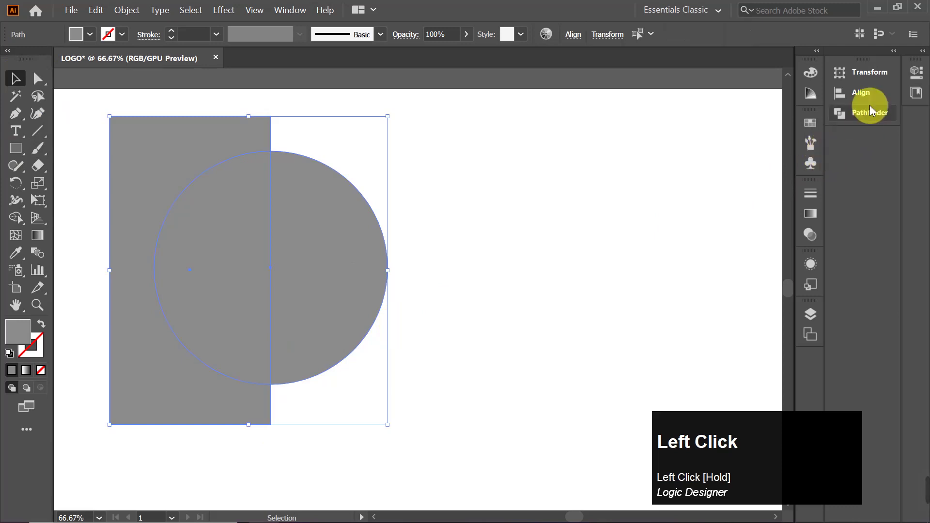
pyautogui.click(865, 120)
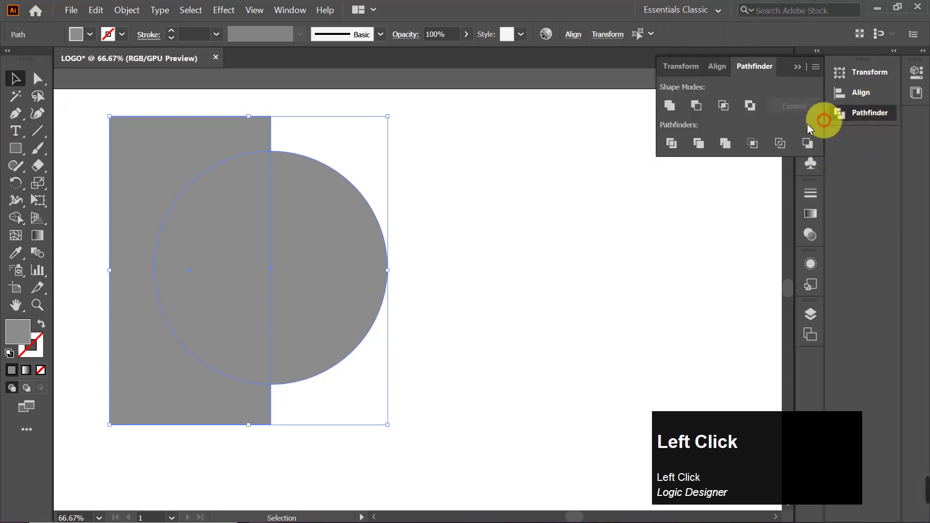
pyautogui.click(696, 107)
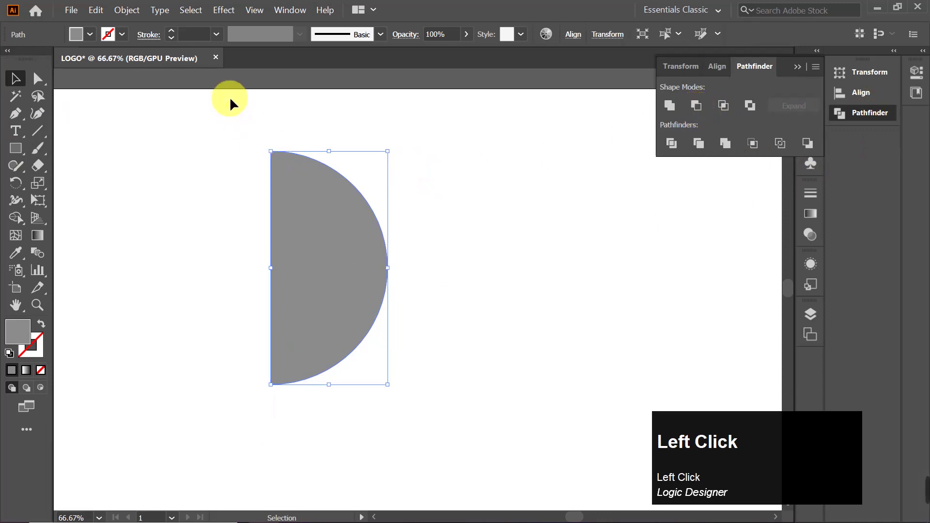
# Step: Apply the 3D Revolve effect to the half circle and turn it to a custom rotation of 0°, 4° and 9°
pyautogui.click(224, 10)
pyautogui.moveTo(269, 82)
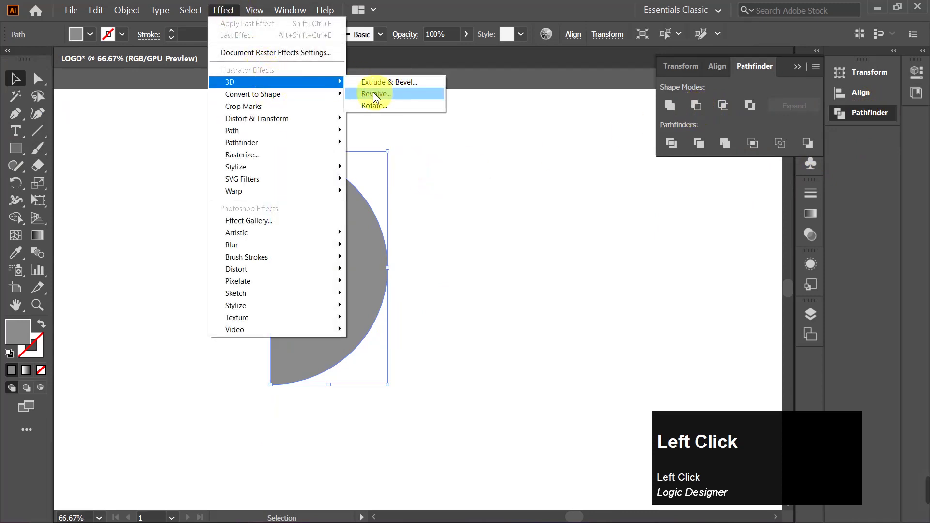
pyautogui.click(398, 95)
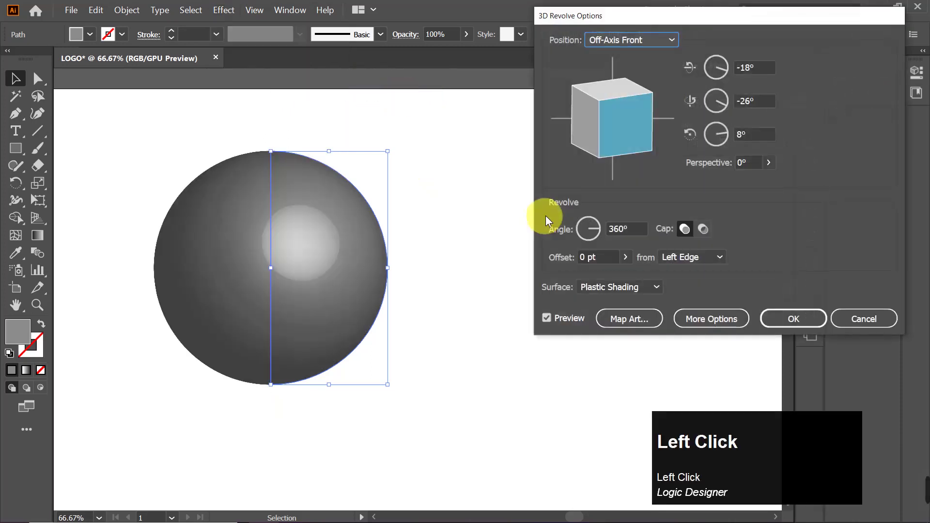
pyautogui.moveTo(630, 129)
pyautogui.mouseDown()
pyautogui.moveTo(599, 109)
pyautogui.moveTo(593, 116)
pyautogui.moveTo(631, 131)
pyautogui.mouseUp()
pyautogui.click(600, 112)
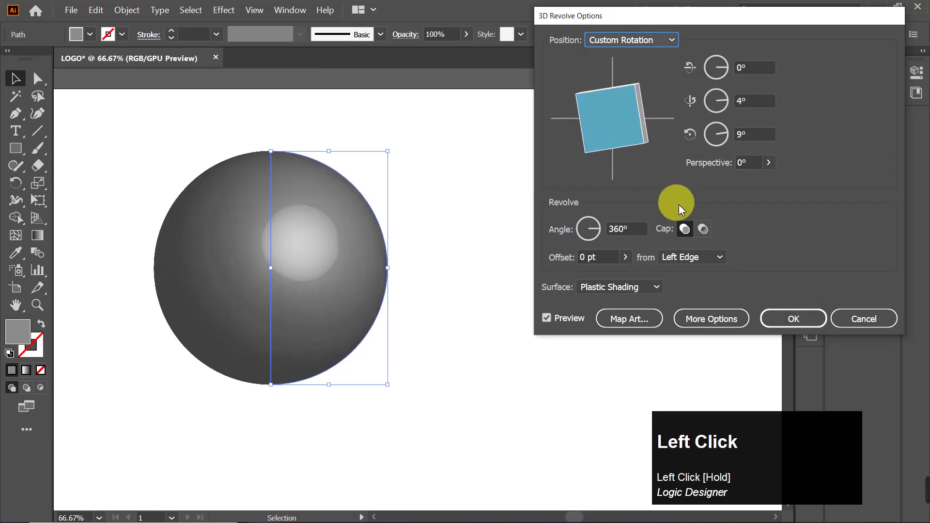
pyautogui.click(639, 317)
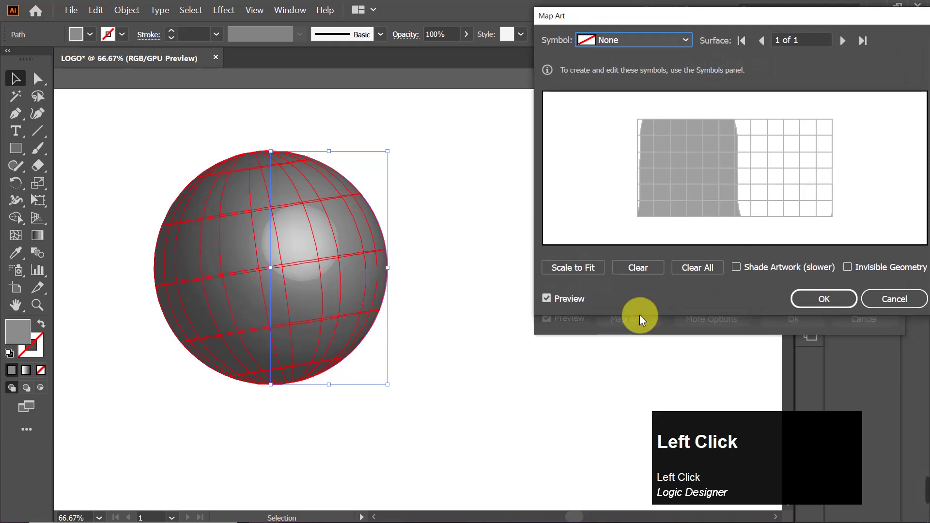
pyautogui.click(670, 39)
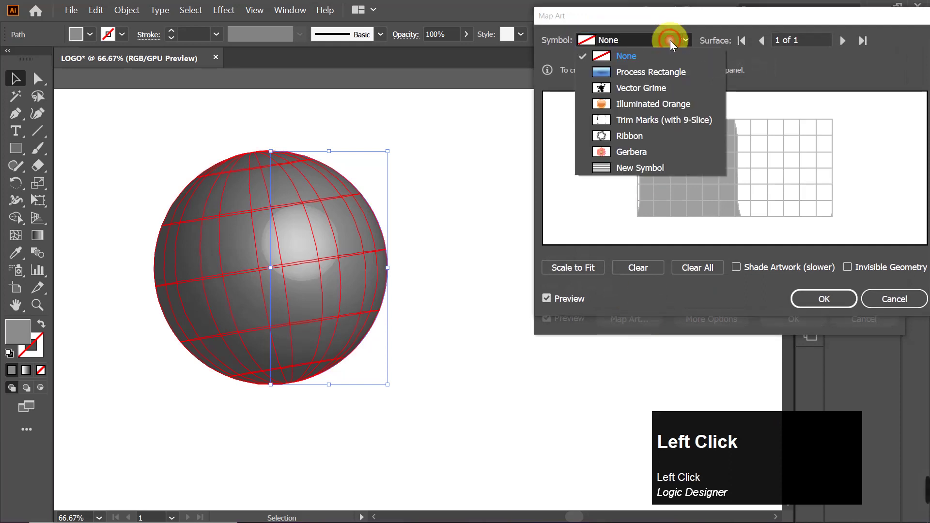
pyautogui.click(640, 167)
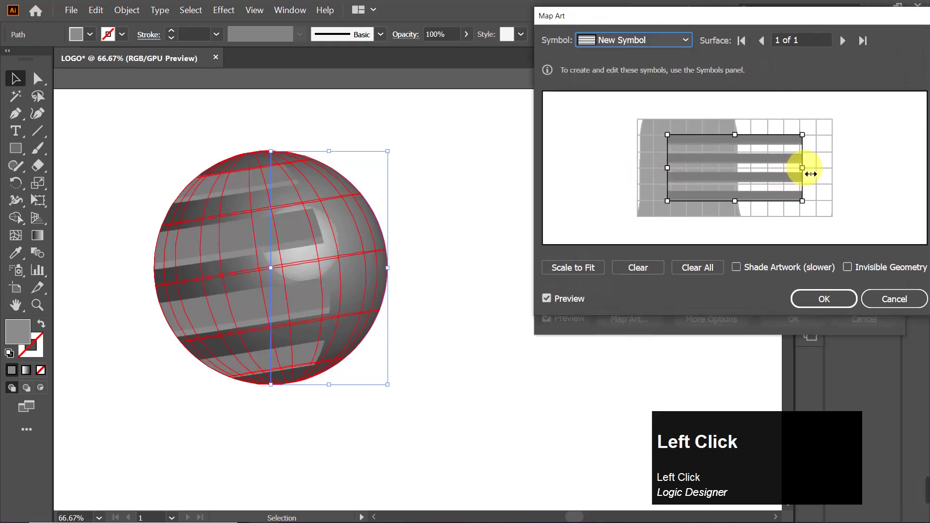
pyautogui.moveTo(808, 172); pyautogui.dragTo(863, 168)
pyautogui.moveTo(660, 170); pyautogui.dragTo(616, 170)
pyautogui.moveTo(874, 137); pyautogui.dragTo(871, 113)
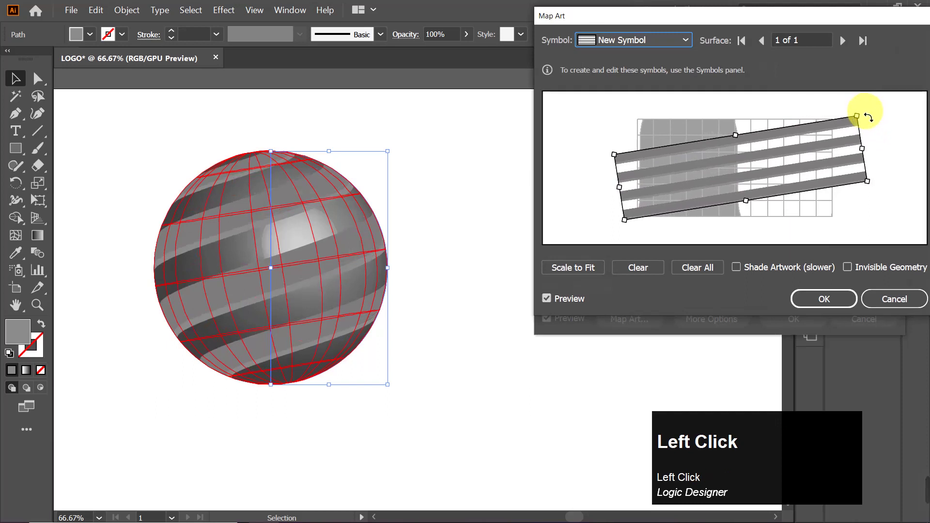
pyautogui.moveTo(851, 148); pyautogui.dragTo(853, 144)
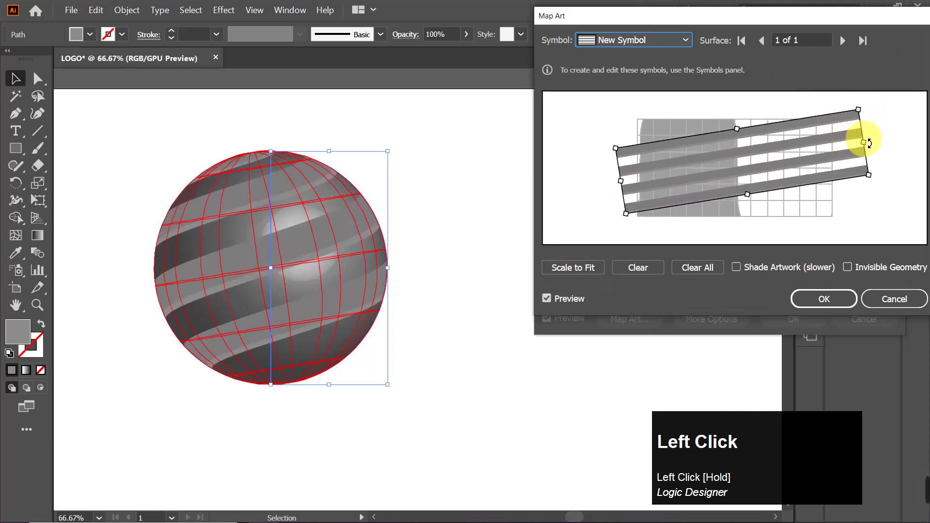
pyautogui.click(904, 297)
# Step: Turn the revolved sphere to face almost straight forward, with rotation angles of -1°, 0° and 0°
pyautogui.moveTo(633, 139)
pyautogui.mouseDown()
pyautogui.moveTo(645, 139)
pyautogui.moveTo(649, 152)
pyautogui.moveTo(641, 142)
pyautogui.mouseUp()
pyautogui.click(649, 38)
pyautogui.click(644, 74)
pyautogui.moveTo(633, 116); pyautogui.dragTo(641, 140)
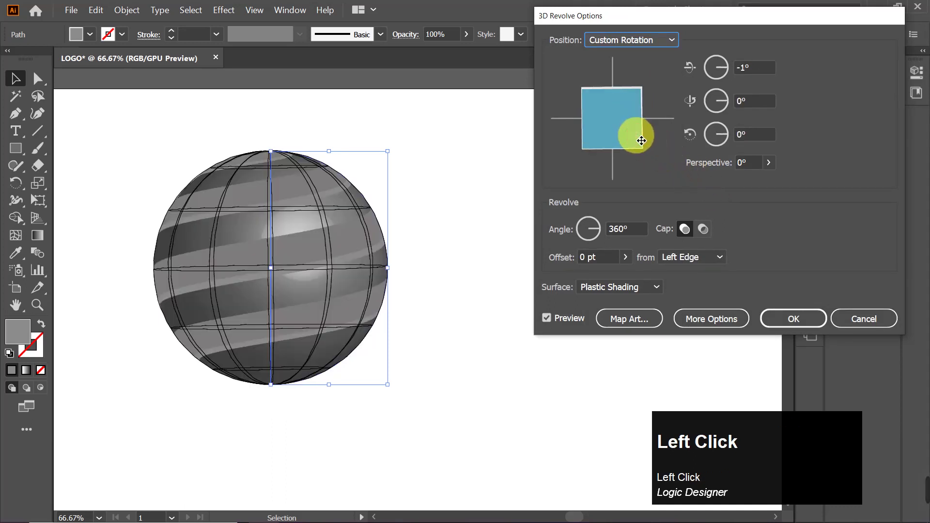
# Step: Map the striped New Symbol onto the sphere's surface and stretch it horizontally beyond both sides of the surface grid
pyautogui.click(632, 323)
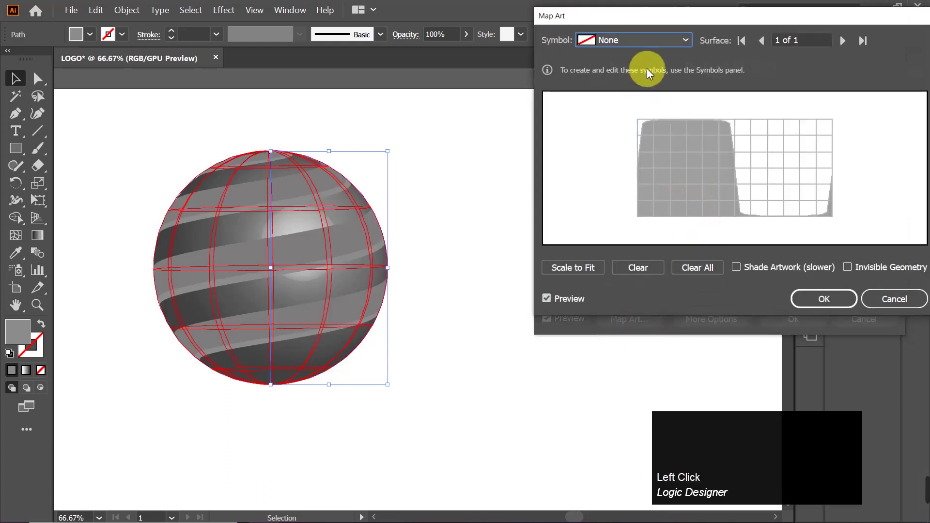
pyautogui.click(644, 42)
pyautogui.click(659, 167)
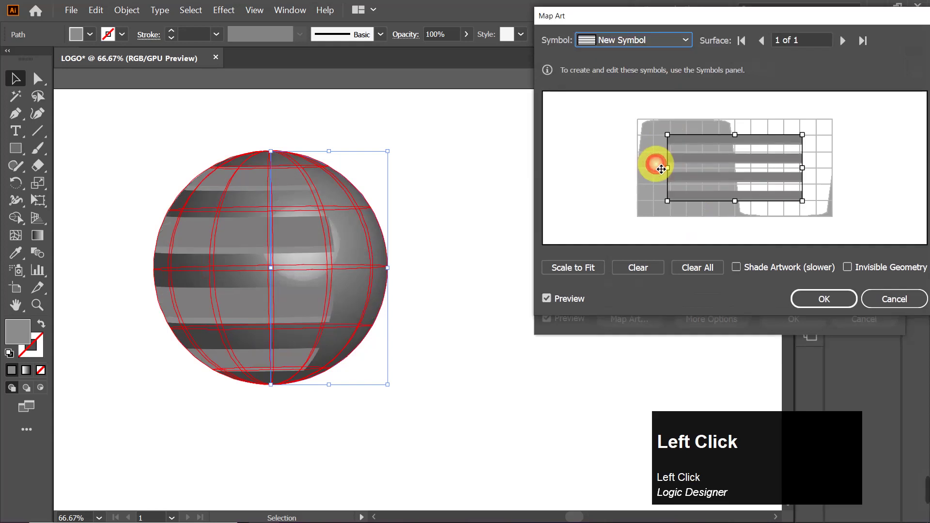
pyautogui.moveTo(802, 171); pyautogui.dragTo(883, 168)
pyautogui.click(669, 170)
pyautogui.moveTo(668, 168); pyautogui.dragTo(573, 168)
pyautogui.click(871, 162)
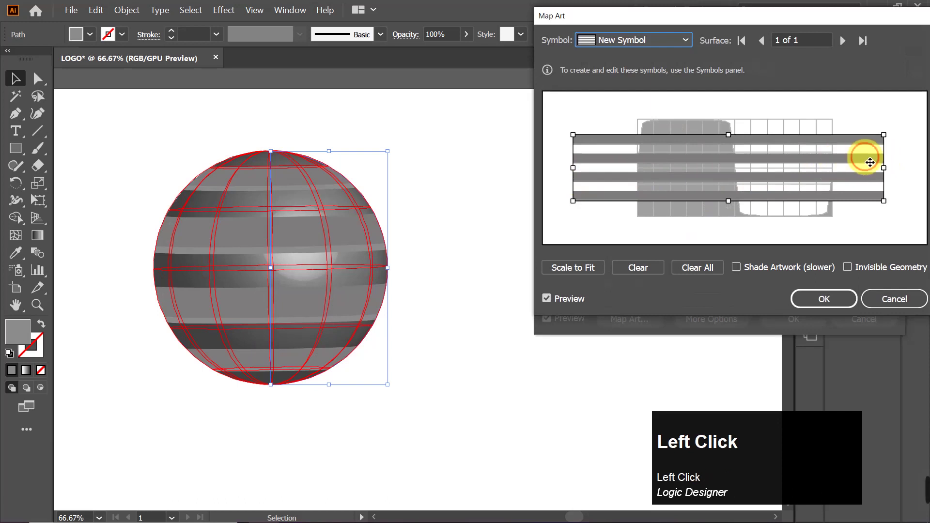
# Step: Tilt the mapped stripes on the surface grid so they rise slightly towards the right
pyautogui.moveTo(871, 162); pyautogui.dragTo(858, 141)
pyautogui.moveTo(883, 112); pyautogui.dragTo(852, 109)
pyautogui.moveTo(782, 145)
pyautogui.mouseDown()
pyautogui.moveTo(790, 167)
pyautogui.moveTo(789, 156)
pyautogui.mouseUp()
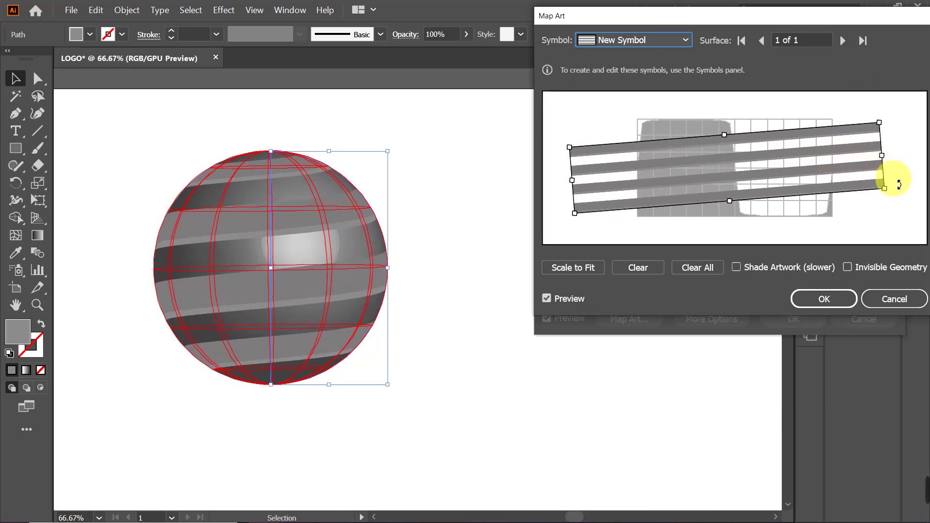
pyautogui.moveTo(896, 195); pyautogui.dragTo(898, 199)
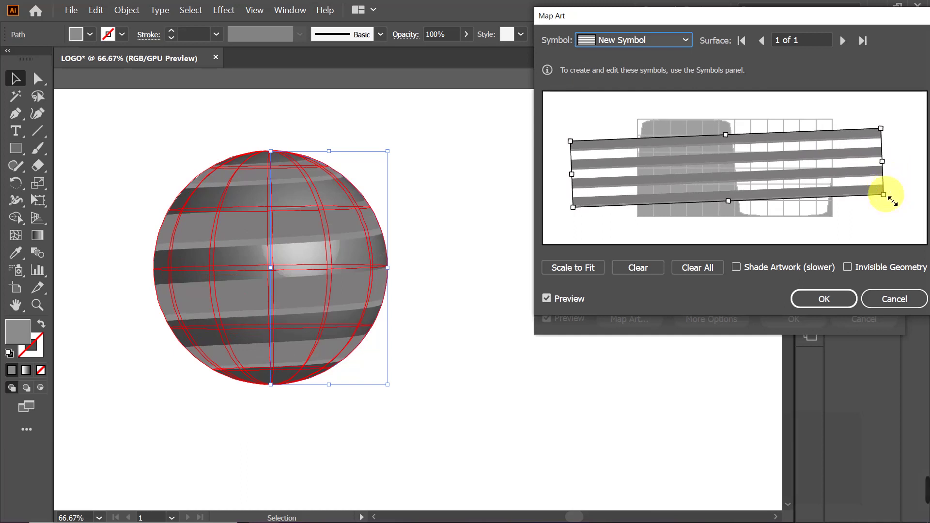
pyautogui.moveTo(893, 202); pyautogui.dragTo(895, 207)
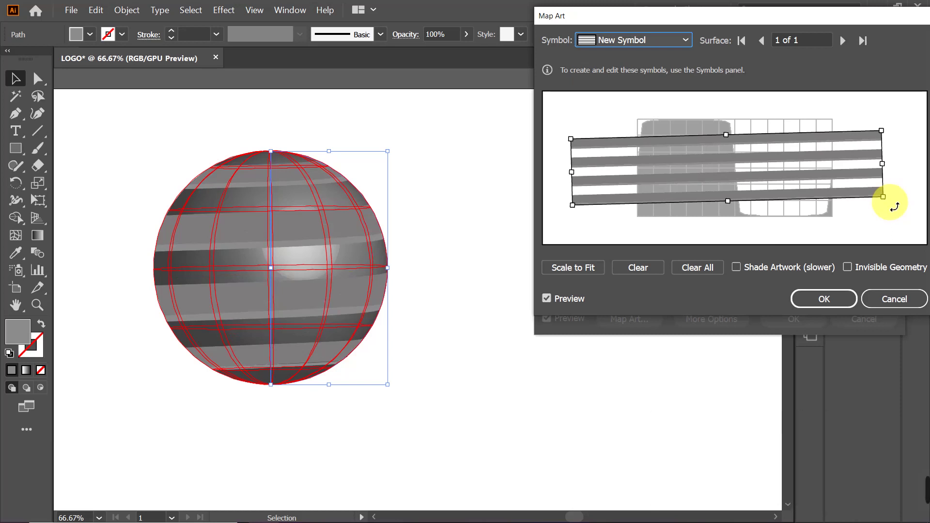
pyautogui.moveTo(894, 207); pyautogui.dragTo(893, 197)
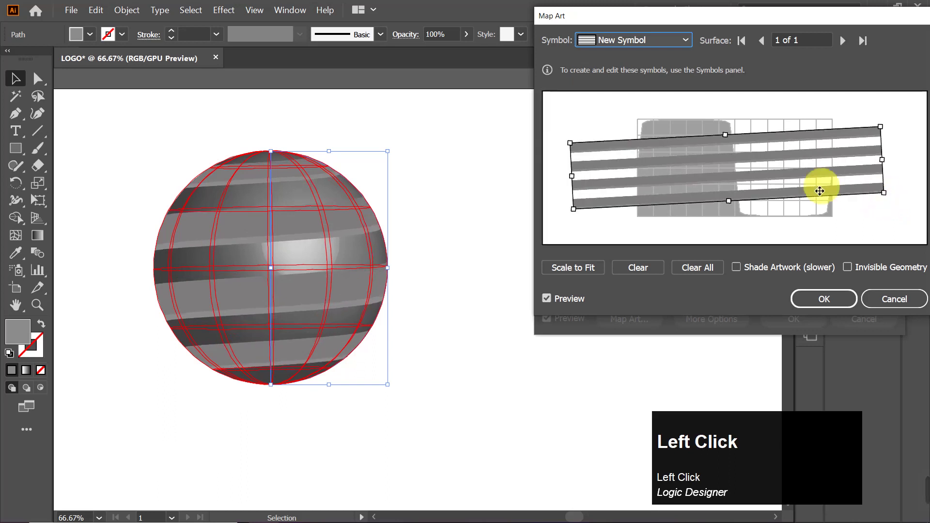
# Step: Scale the mapped stripes down slightly in width and height, and adjust their tilt and position over the surface grid
pyautogui.moveTo(891, 164); pyautogui.dragTo(830, 154)
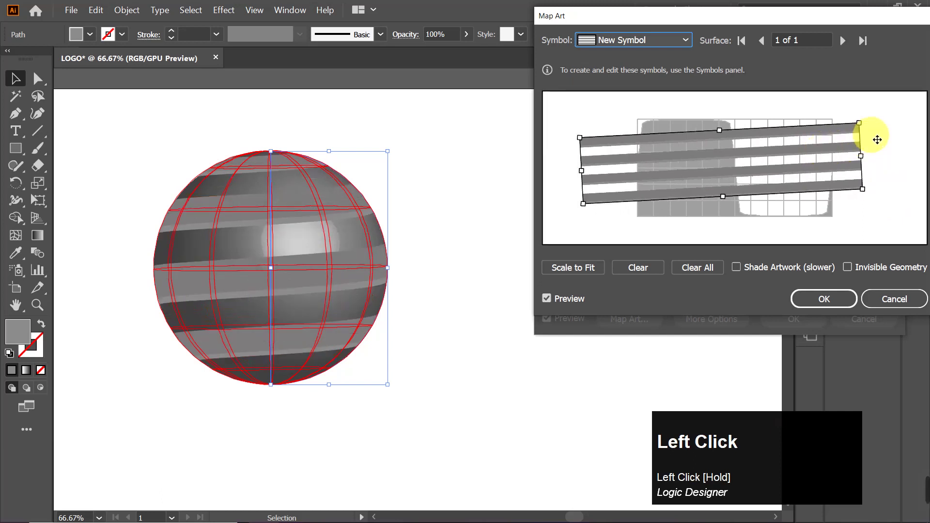
pyautogui.moveTo(862, 124); pyautogui.dragTo(854, 99)
pyautogui.moveTo(878, 151); pyautogui.dragTo(880, 188)
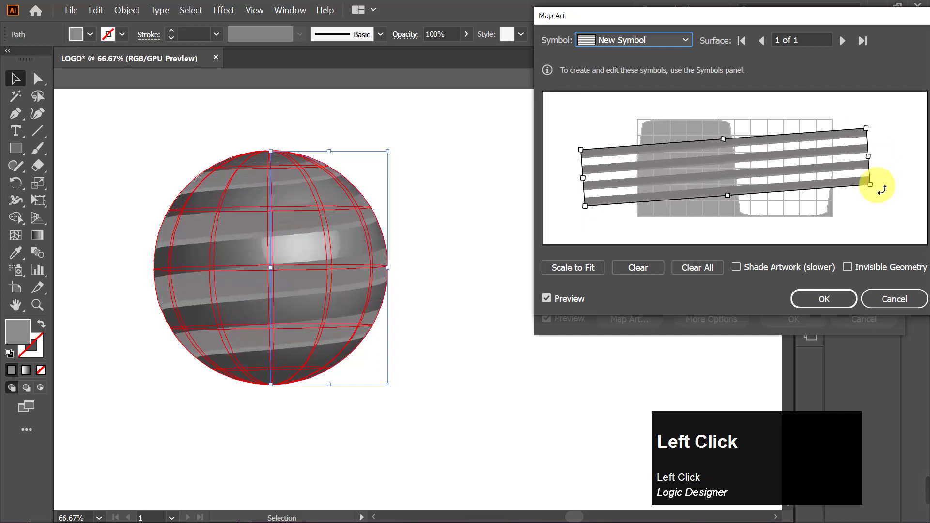
# Step: Enable Invisible Geometry for the mapped art, refine the stripe tilt slightly, and apply the mapping and the revolve
pyautogui.click(847, 271)
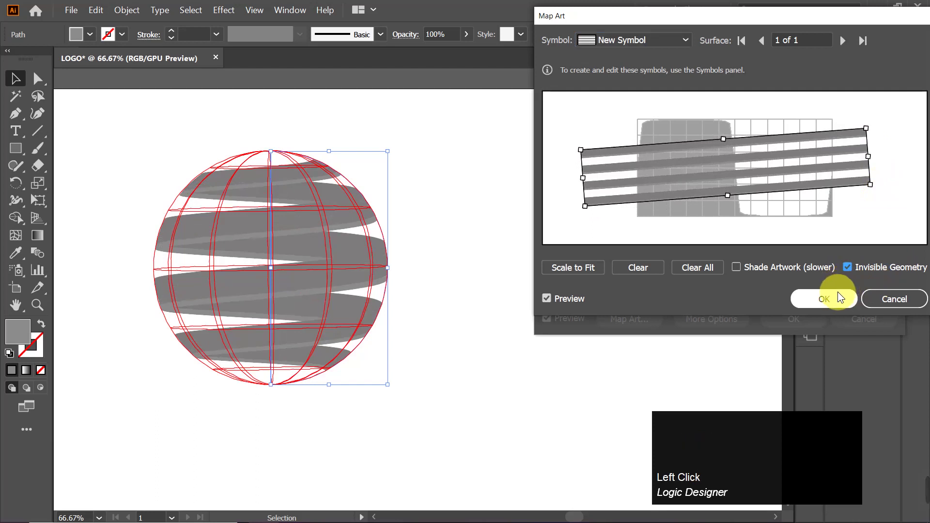
pyautogui.moveTo(883, 193); pyautogui.dragTo(877, 187)
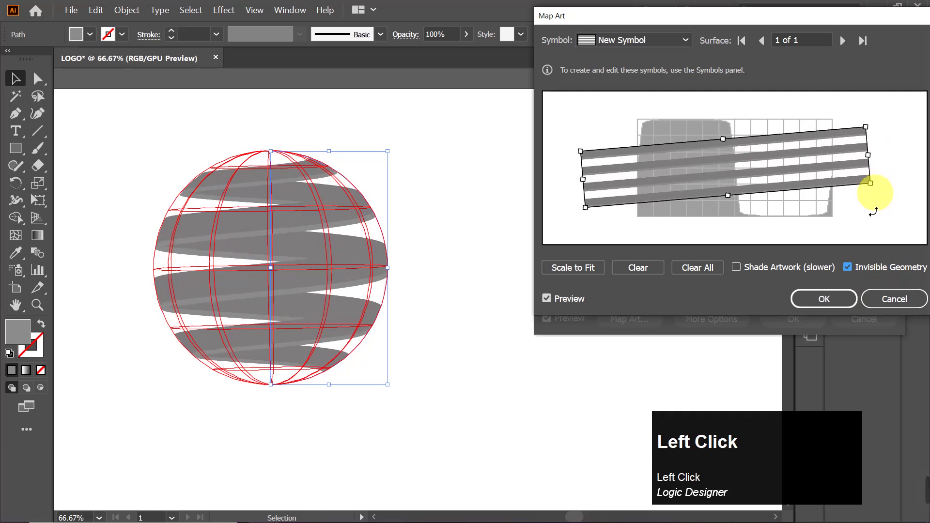
pyautogui.click(829, 303)
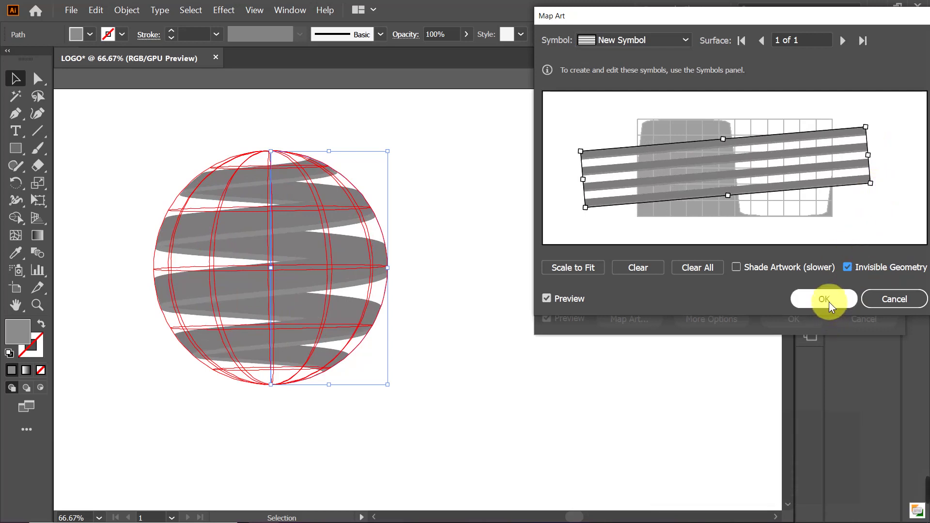
pyautogui.click(794, 318)
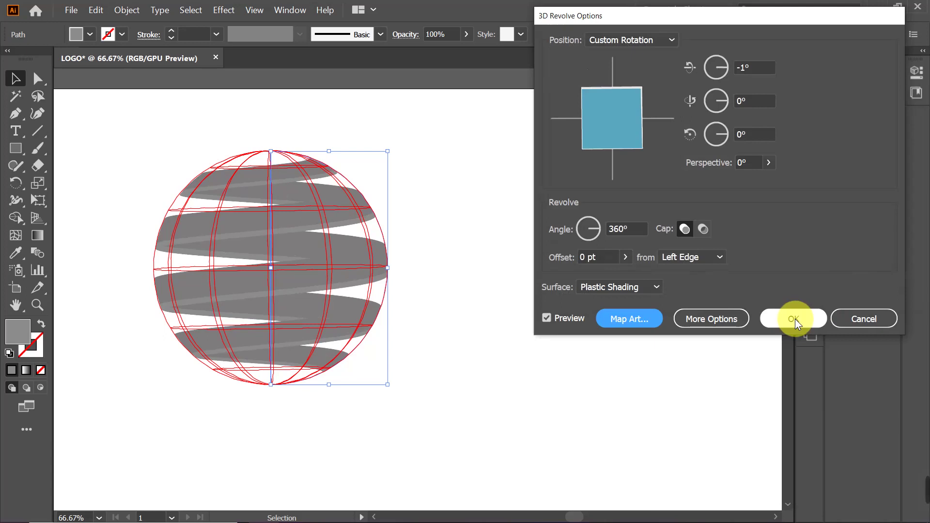
pyautogui.click(794, 318)
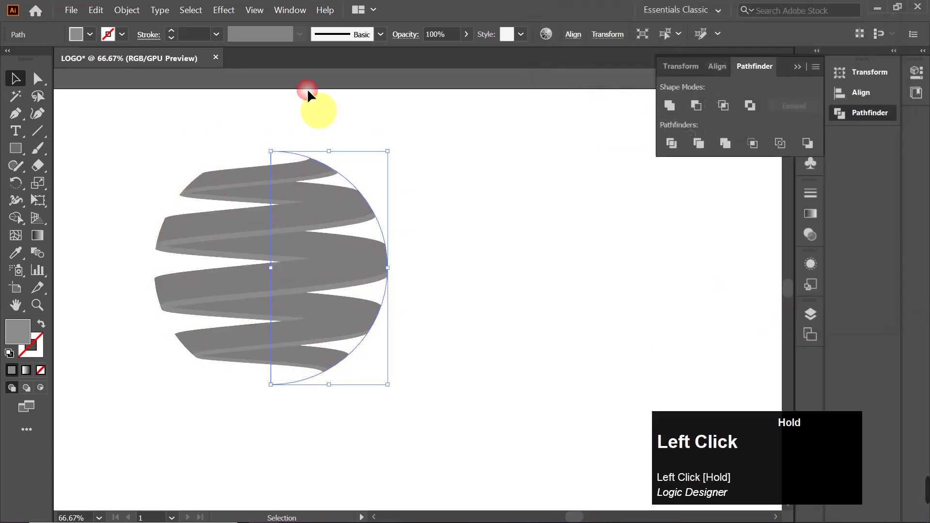
# Step: Expand the appearance of the striped sphere and ungroup the result twice
pyautogui.click(124, 9)
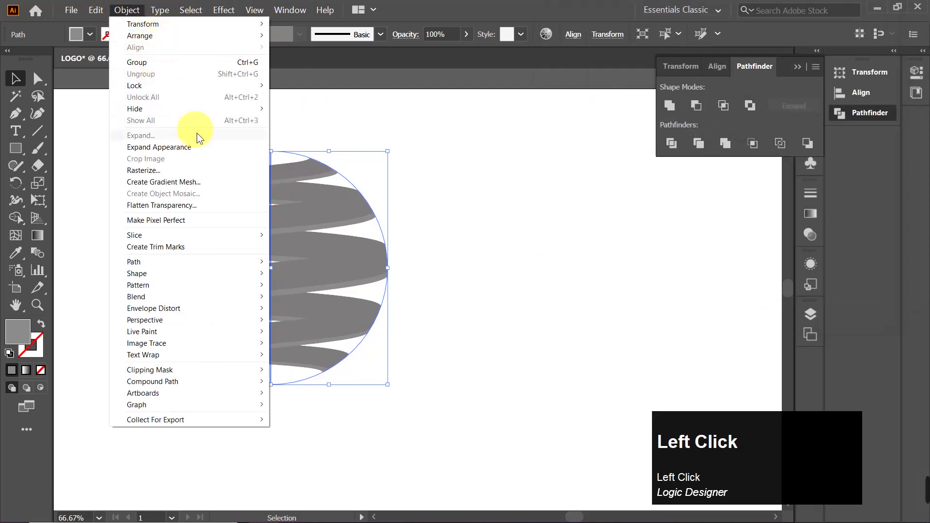
pyautogui.click(193, 146)
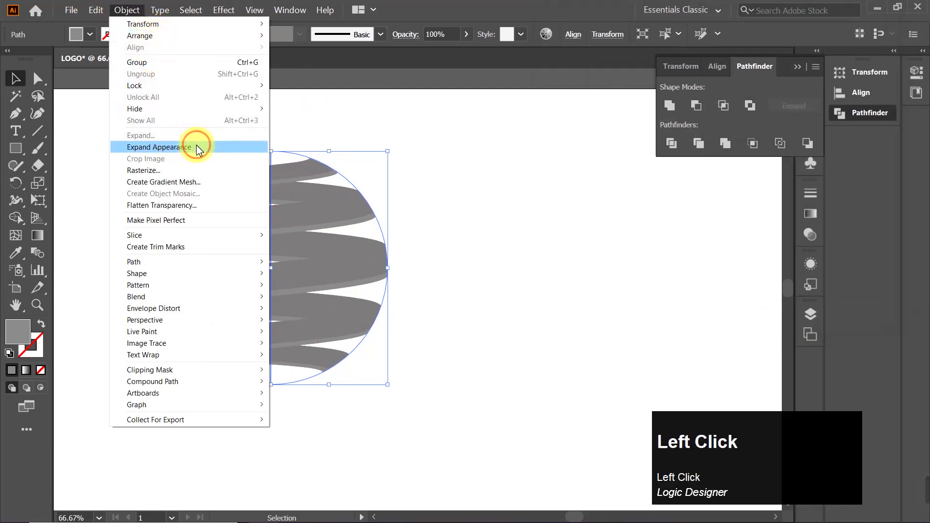
pyautogui.rightClick(296, 215)
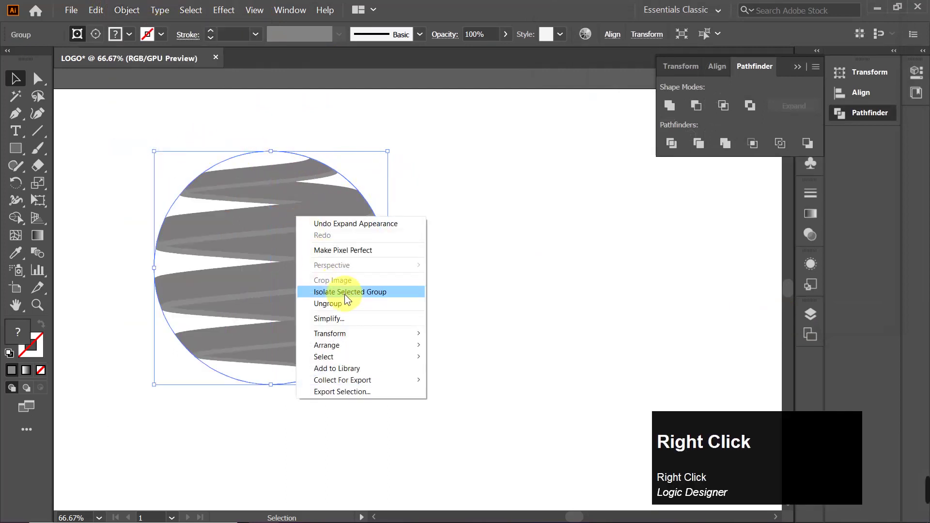
pyautogui.click(348, 304)
pyautogui.rightClick(281, 233)
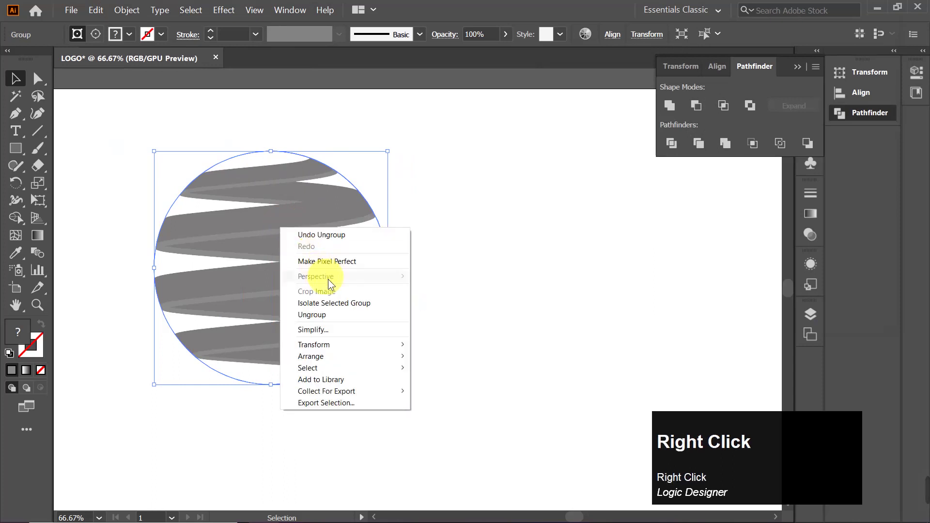
pyautogui.click(338, 314)
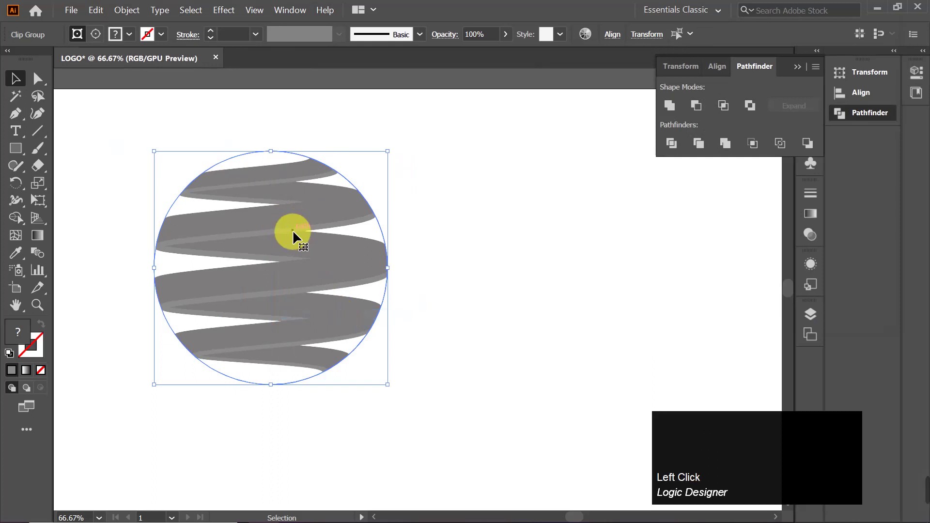
# Step: Move the striped sphere to the right on the artboard and release its clipping mask
pyautogui.moveTo(290, 228); pyautogui.dragTo(533, 211)
pyautogui.rightClick(450, 213)
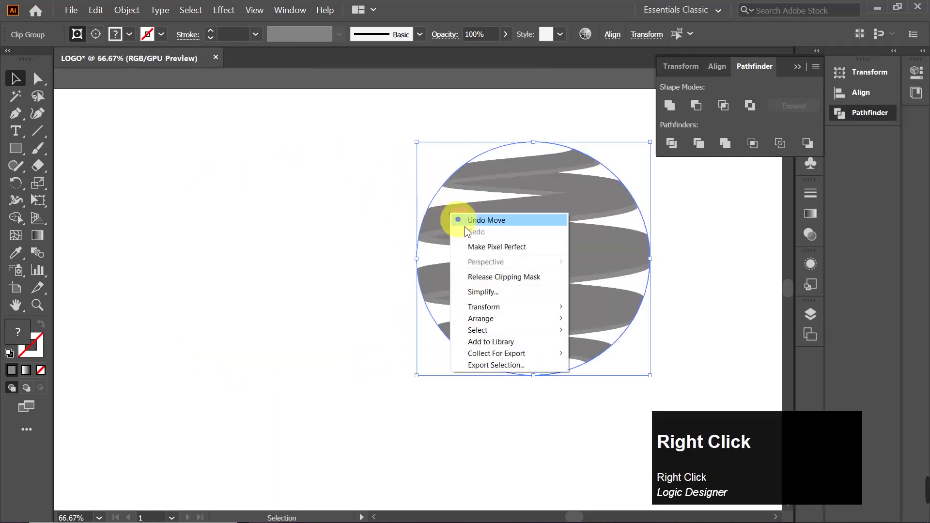
pyautogui.click(504, 277)
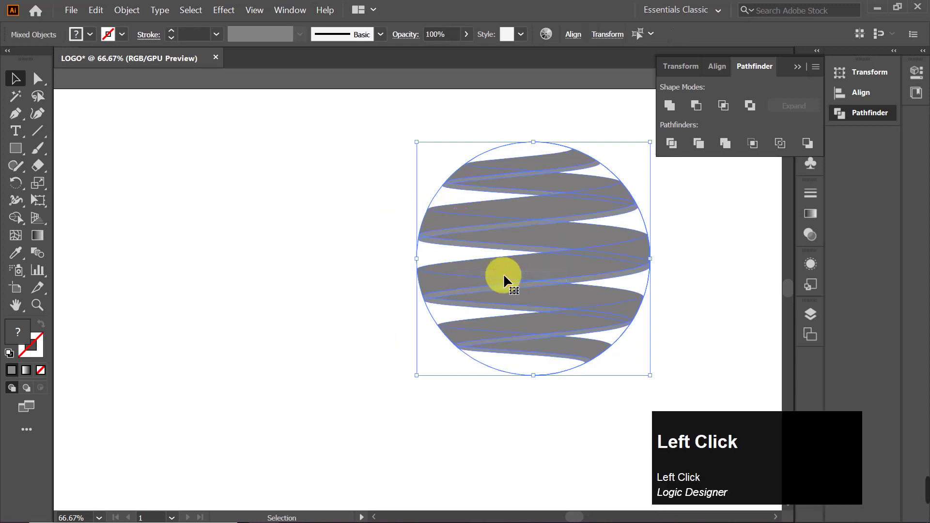
pyautogui.click(359, 286)
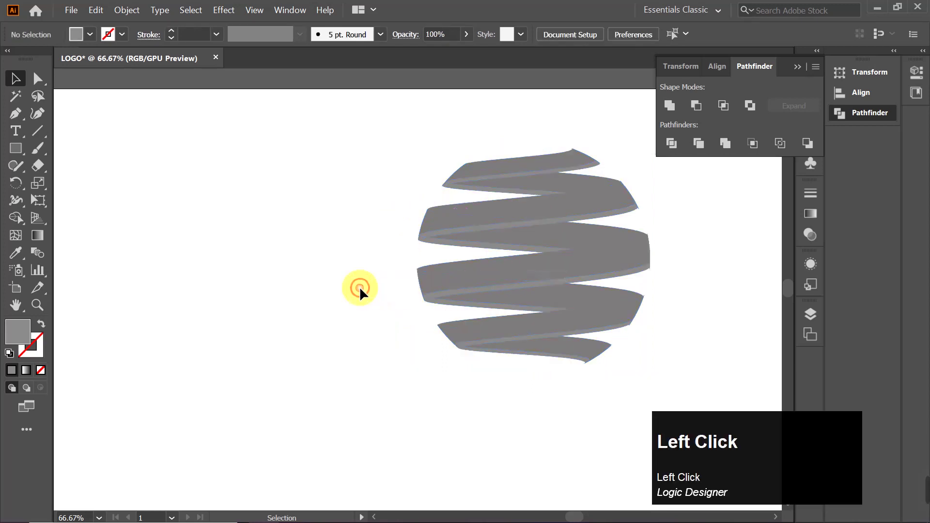
# Step: Move the front and back stripe groups apart and clear away the empty clipping circle left behind
pyautogui.moveTo(516, 263); pyautogui.dragTo(270, 260)
pyautogui.moveTo(487, 272); pyautogui.dragTo(480, 377)
pyautogui.moveTo(465, 116); pyautogui.dragTo(599, 205)
pyautogui.click(598, 204)
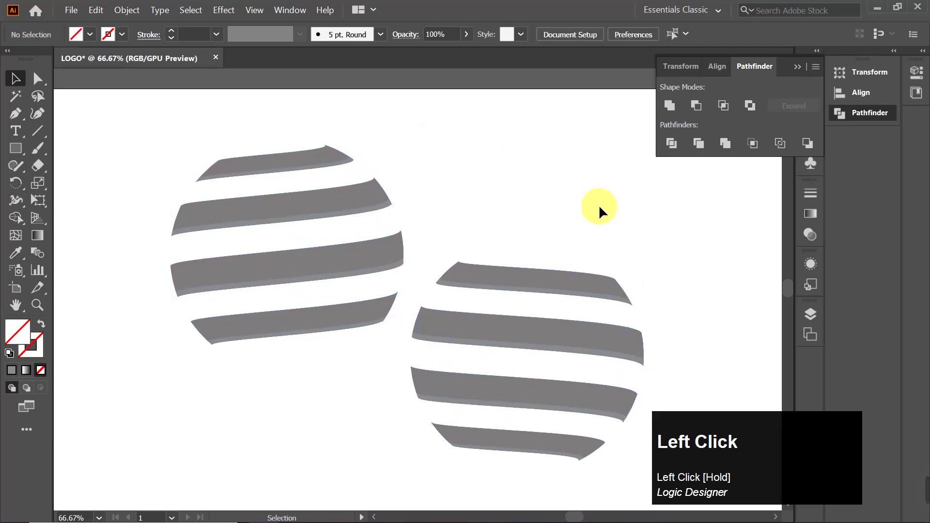
# Step: Fit the two stripe groups back over each other as a sphere and move the sphere near the artboard's centre
pyautogui.moveTo(528, 272); pyautogui.dragTo(499, 127)
pyautogui.moveTo(280, 207); pyautogui.dragTo(491, 163)
pyautogui.moveTo(526, 218); pyautogui.dragTo(384, 306)
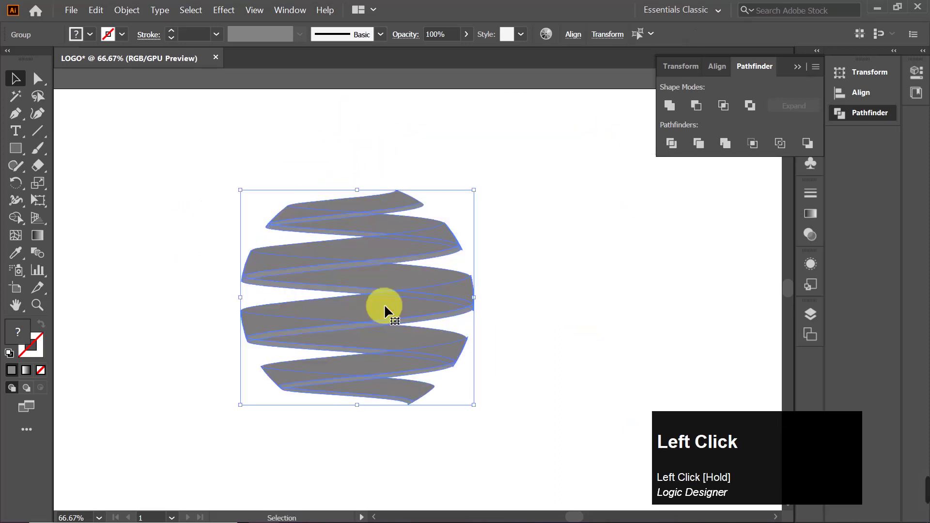
pyautogui.click(600, 271)
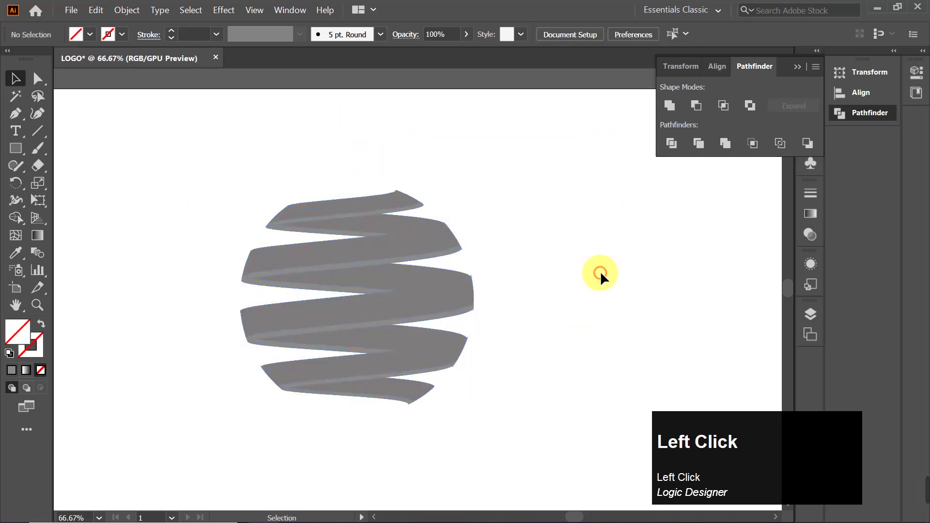
# Step: Ungroup the front stripe group and move its stripes clear of the back stripes, beside them
pyautogui.click(373, 202)
pyautogui.rightClick(384, 206)
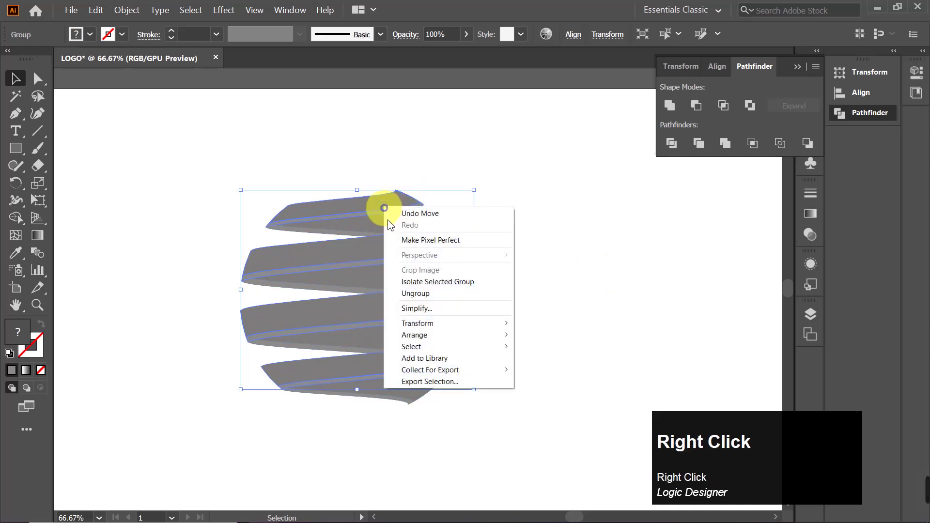
pyautogui.click(426, 291)
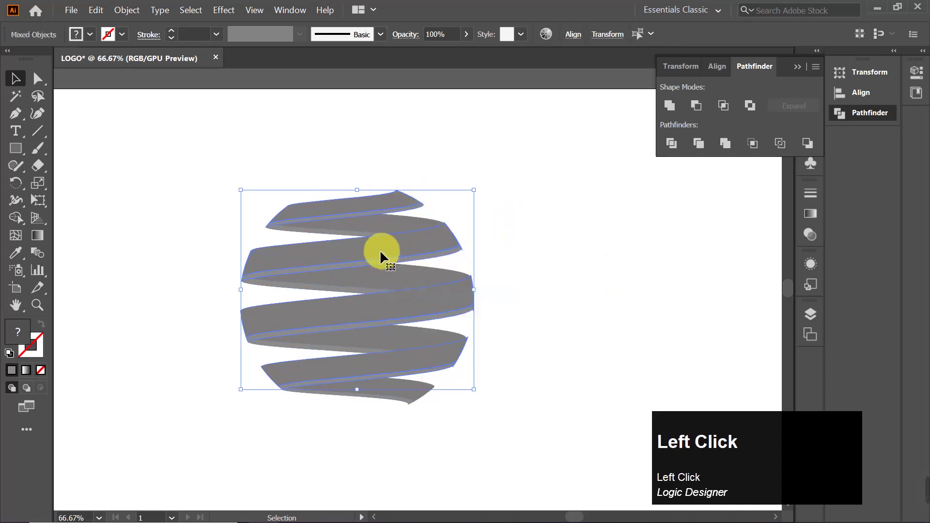
pyautogui.moveTo(379, 249); pyautogui.dragTo(621, 230)
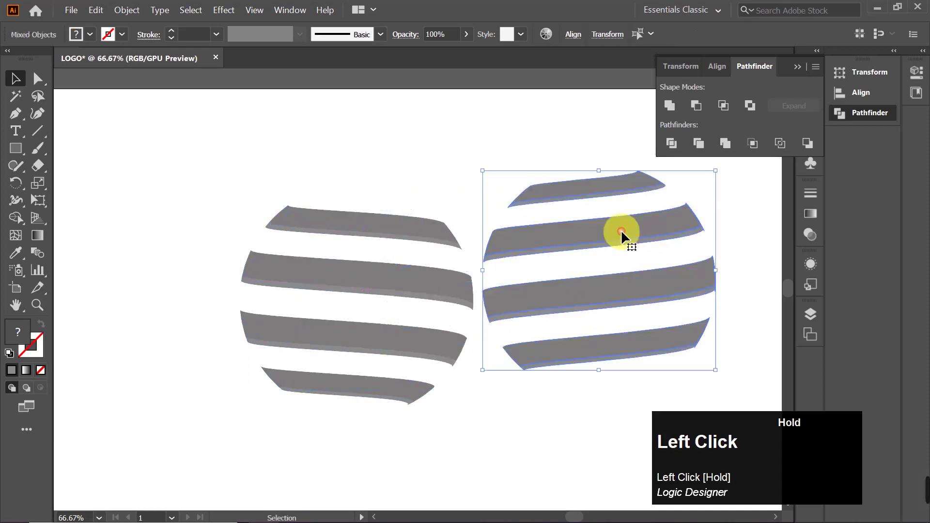
pyautogui.rightClick(570, 234)
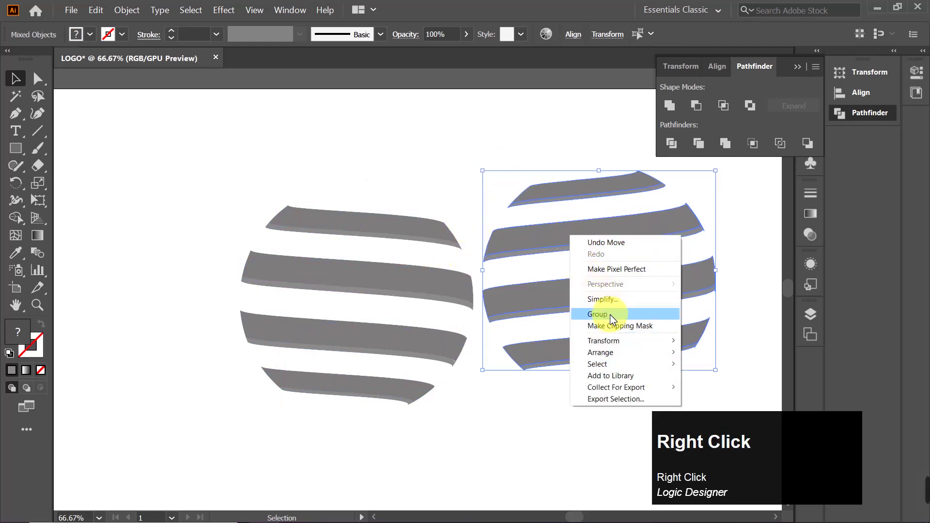
pyautogui.click(553, 177)
pyautogui.doubleClick(570, 196)
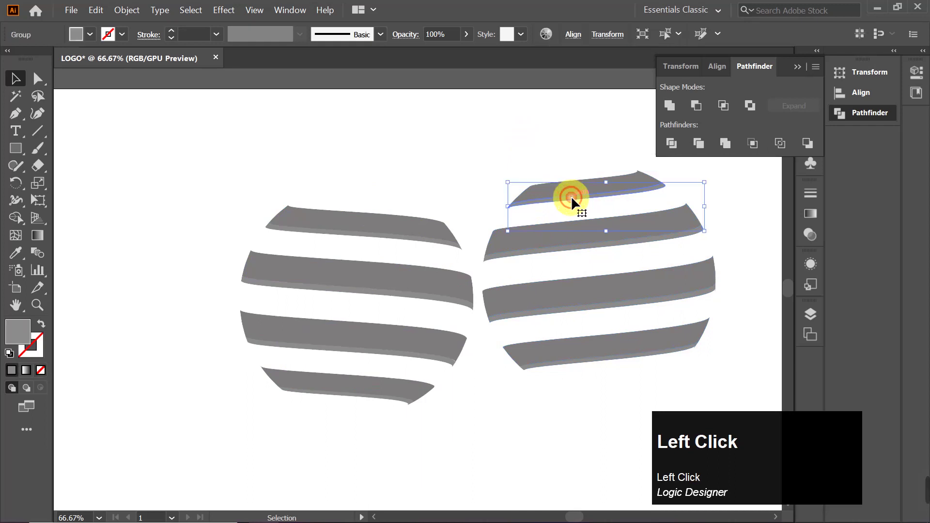
pyautogui.doubleClick(483, 144)
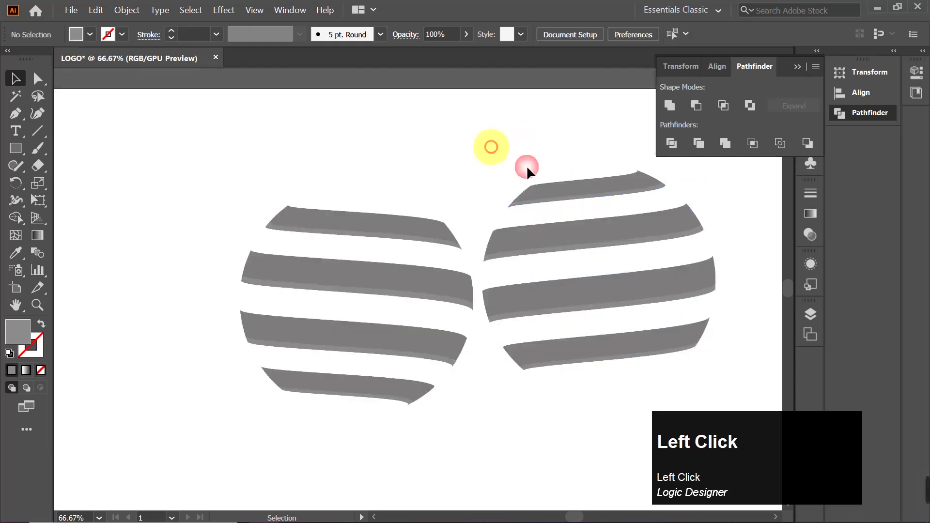
pyautogui.moveTo(577, 192); pyautogui.dragTo(568, 160)
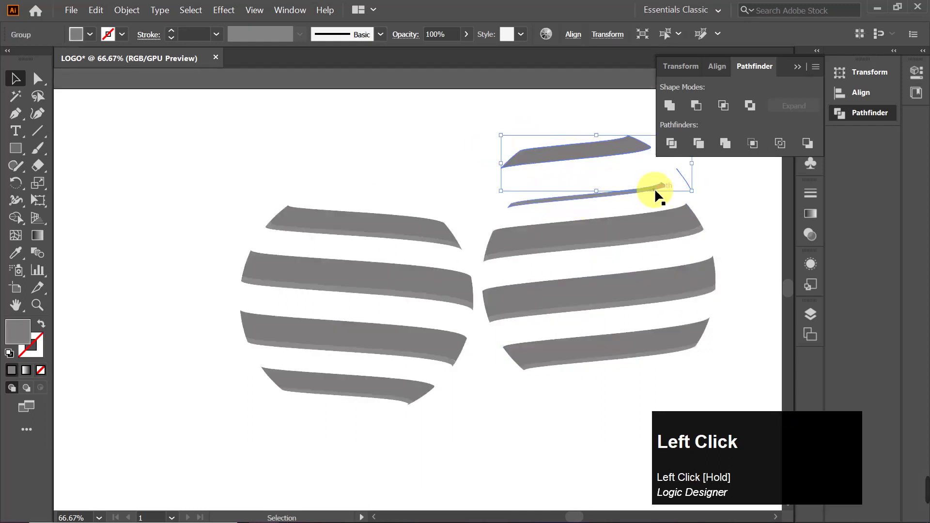
pyautogui.hotkey('ctrl', 'z')
pyautogui.click(747, 222)
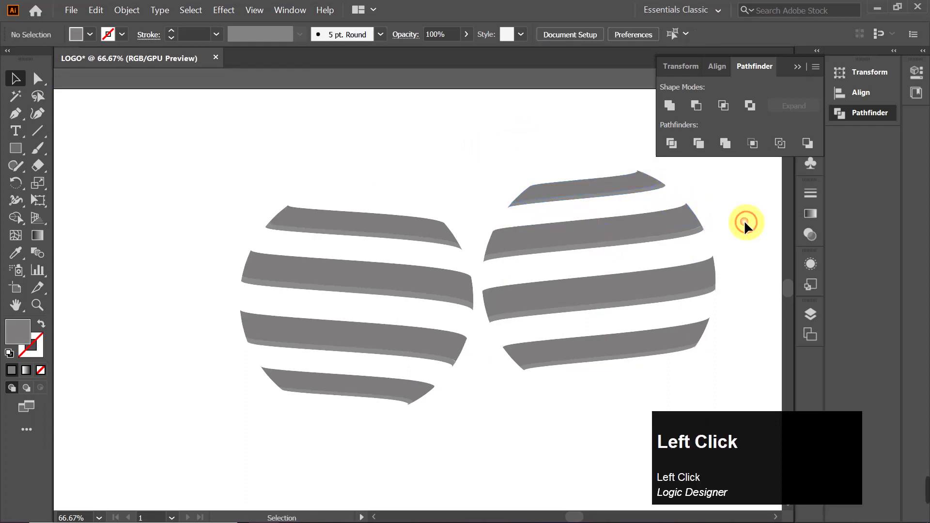
# Step: Ungroup the group holding the top front stripe's face, and undo a trial move of the second stripe's face
pyautogui.rightClick(642, 186)
pyautogui.click(693, 272)
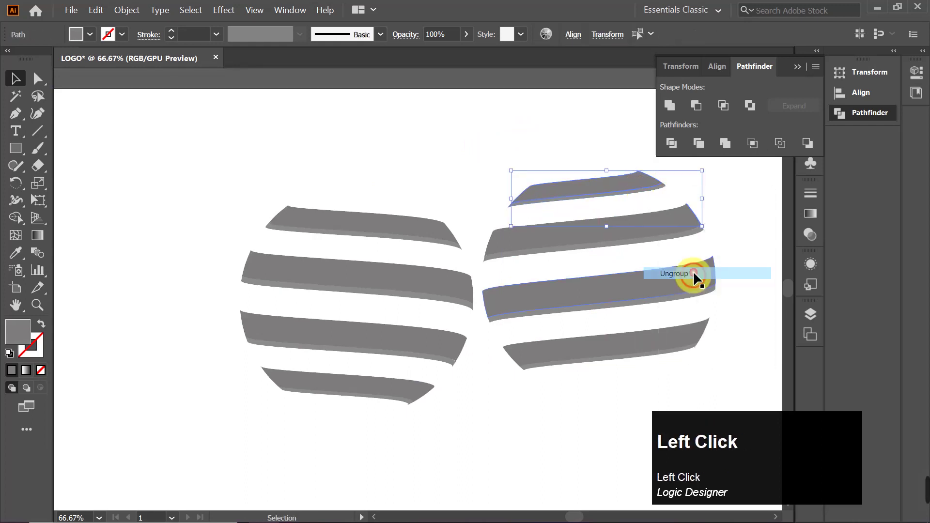
pyautogui.click(701, 217)
pyautogui.moveTo(697, 215); pyautogui.dragTo(704, 210)
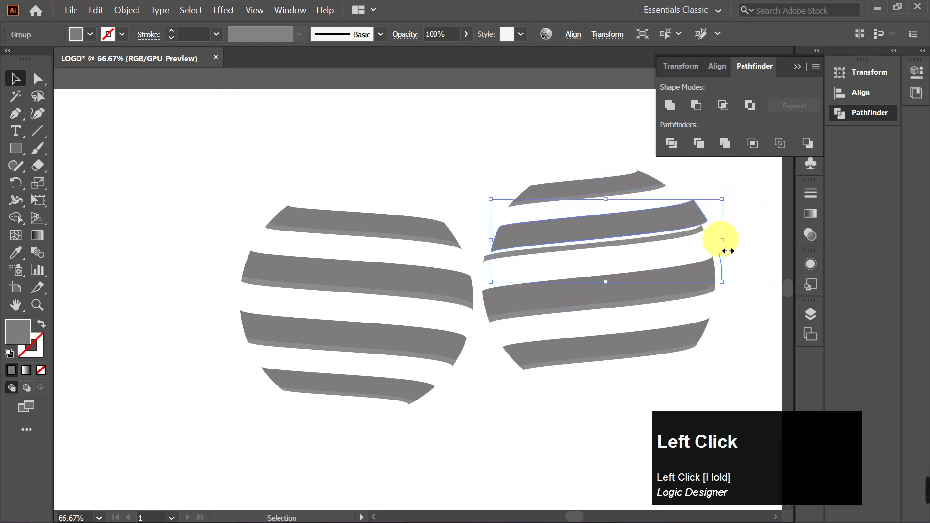
pyautogui.hotkey('ctrl', 'z')
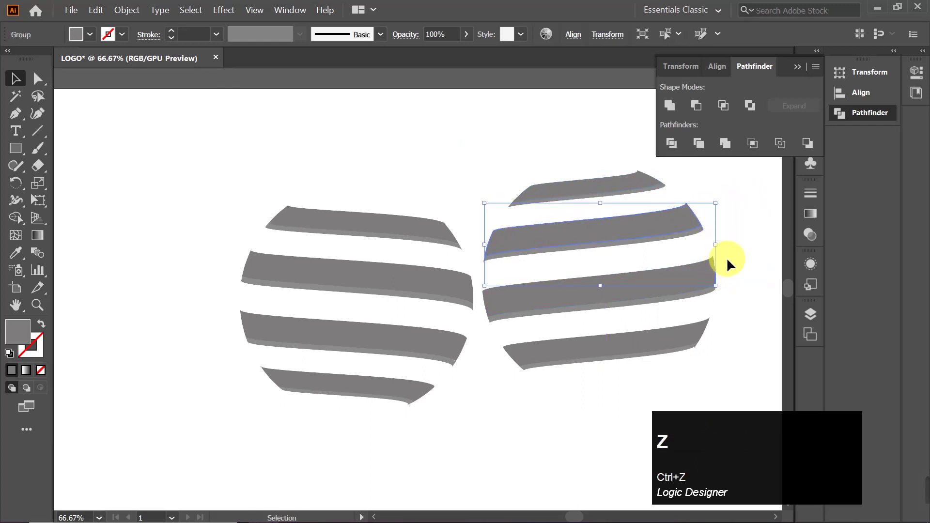
pyautogui.click(742, 245)
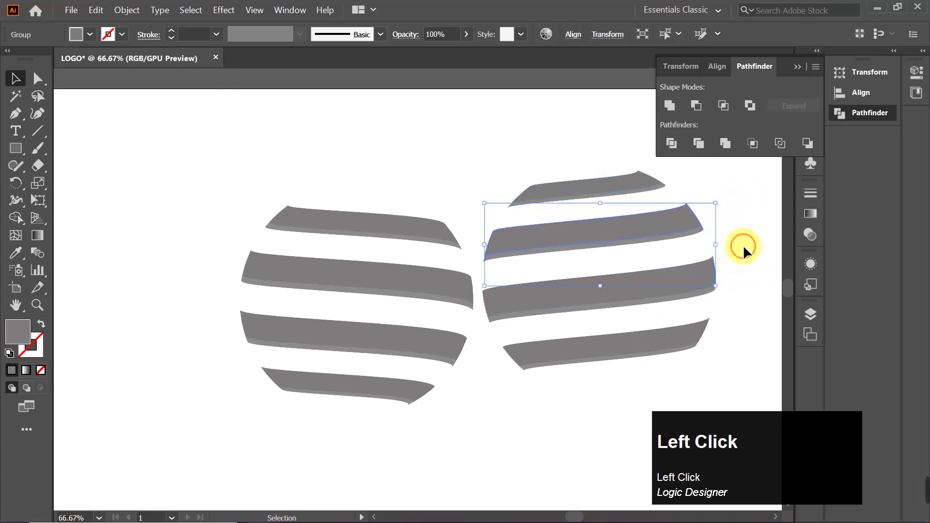
# Step: Apply the linear white-to-black gradient to the faces of all four front stripes, leaving their thin edges grey
pyautogui.click(600, 189)
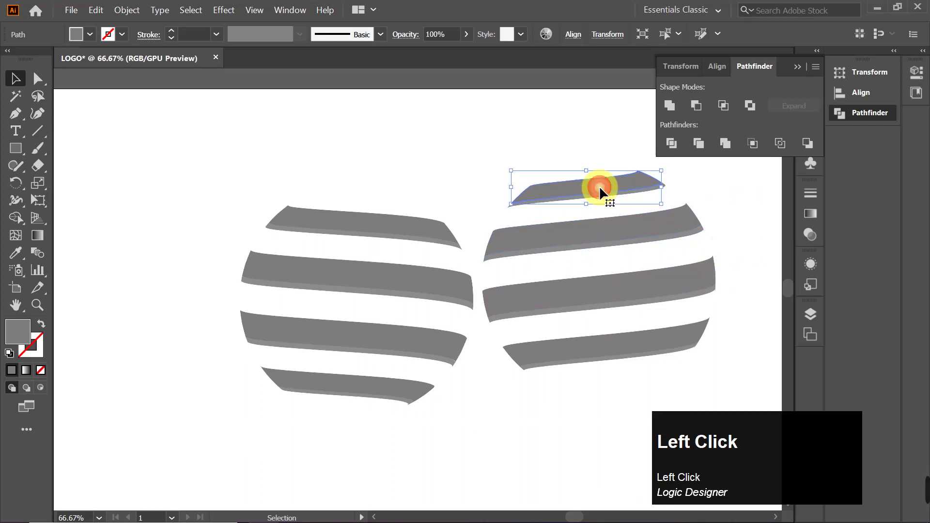
pyautogui.keyDown('shift'); pyautogui.click(613, 227); pyautogui.keyUp('shift')
pyautogui.keyDown('shift'); pyautogui.click(617, 281); pyautogui.keyUp('shift')
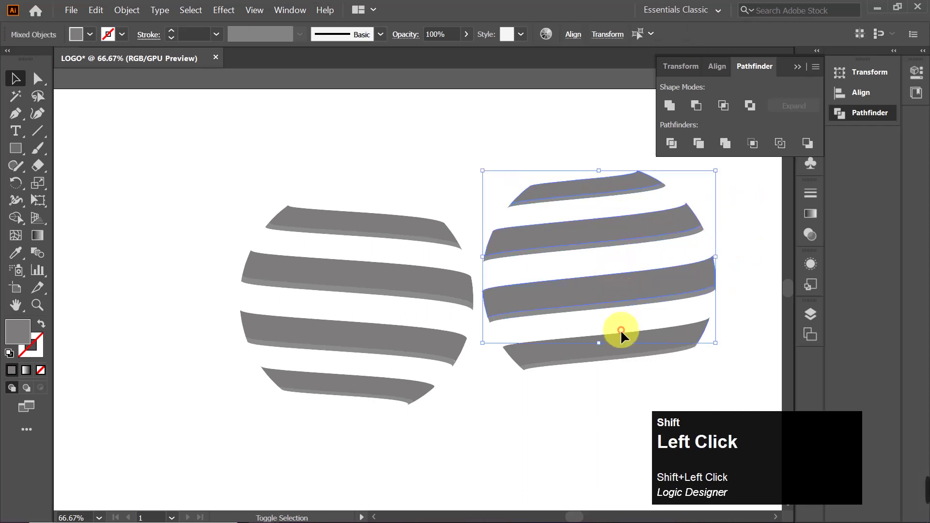
pyautogui.keyDown('shift'); pyautogui.click(623, 342); pyautogui.keyUp('shift')
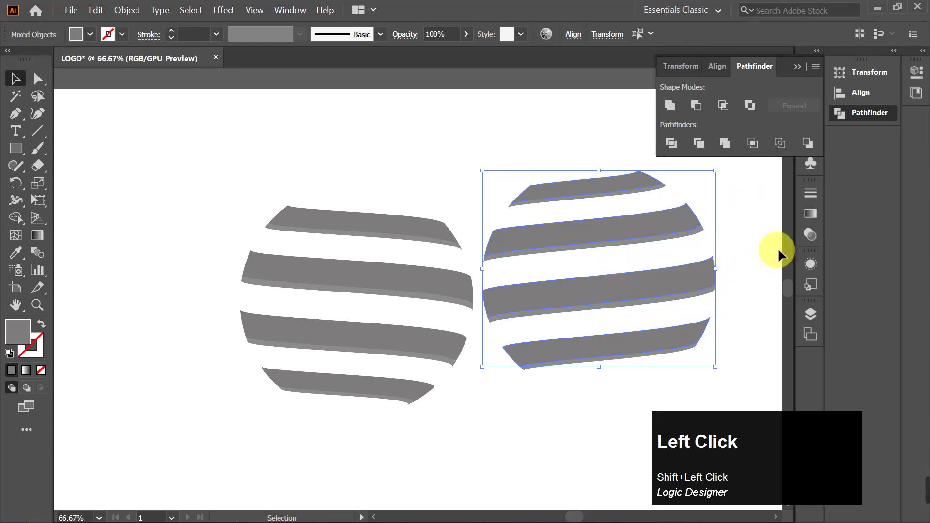
pyautogui.click(805, 214)
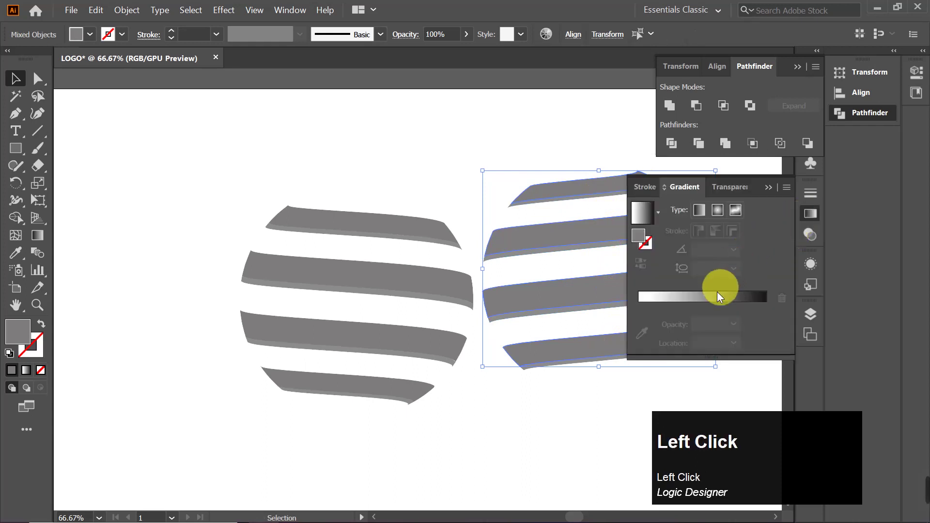
pyautogui.click(715, 295)
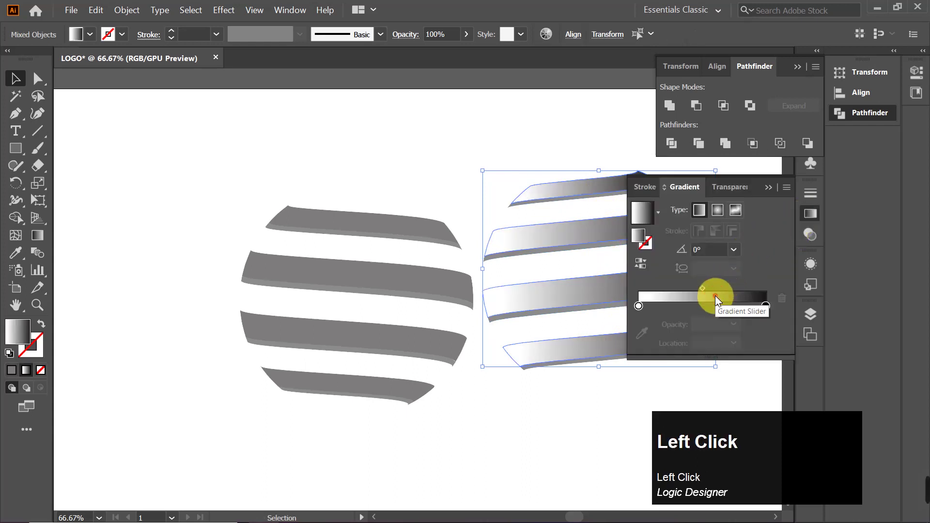
# Step: Recolour the front faces' gradient so it runs from magenta at the start stop to dark purple at the end stop
pyautogui.doubleClick(765, 307)
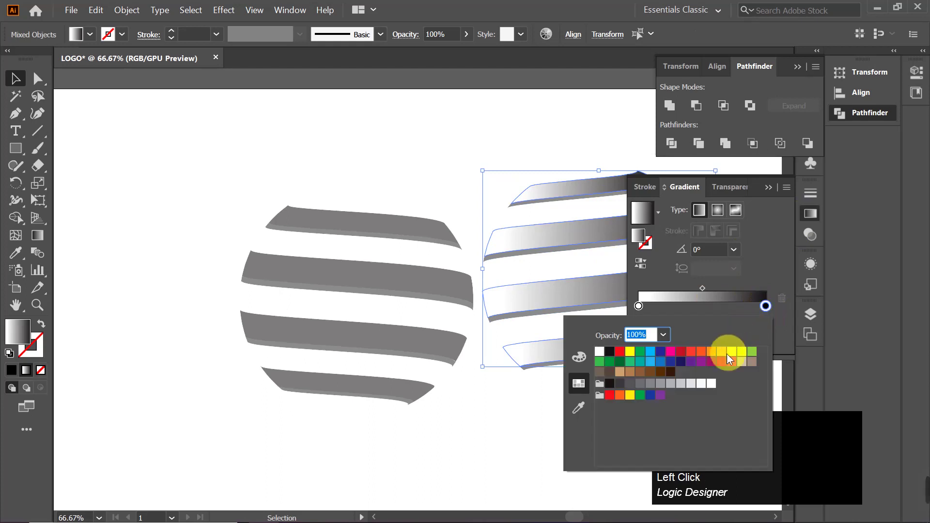
pyautogui.click(710, 365)
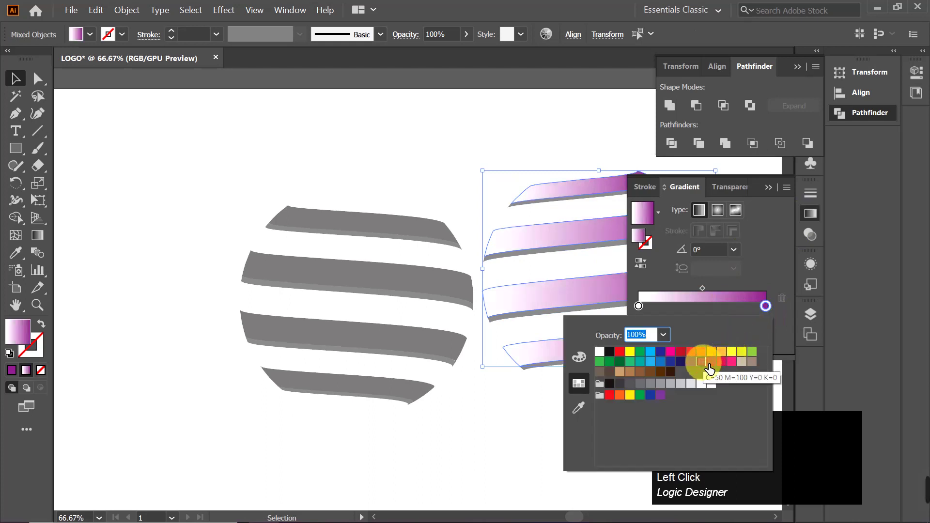
pyautogui.click(686, 362)
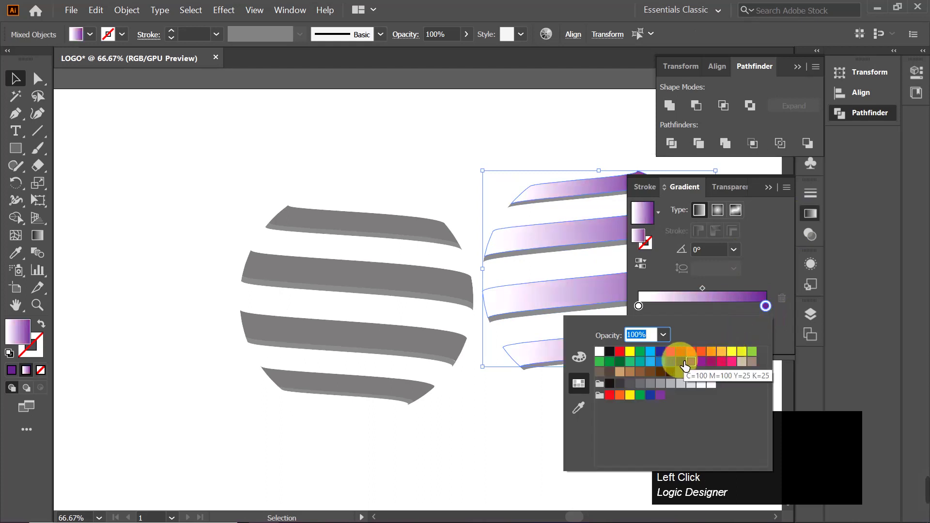
pyautogui.click(637, 306)
pyautogui.doubleClick(637, 306)
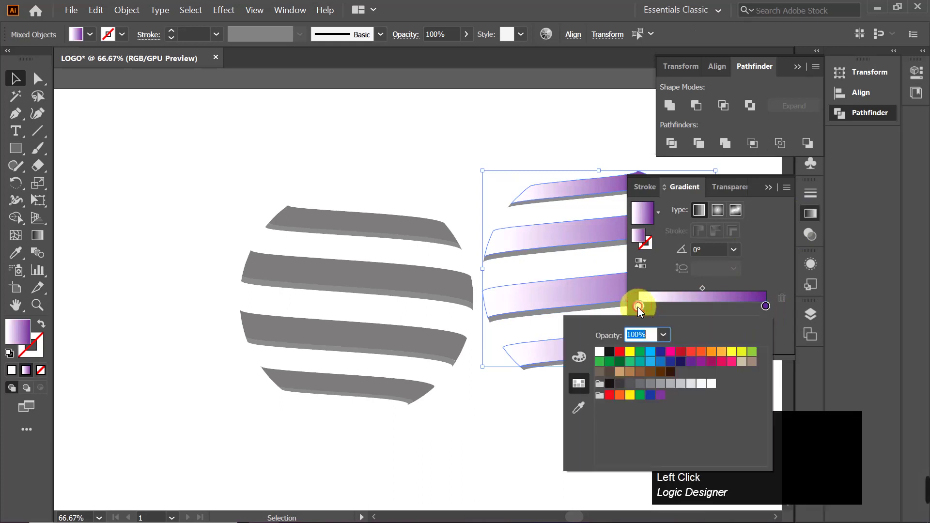
pyautogui.click(671, 353)
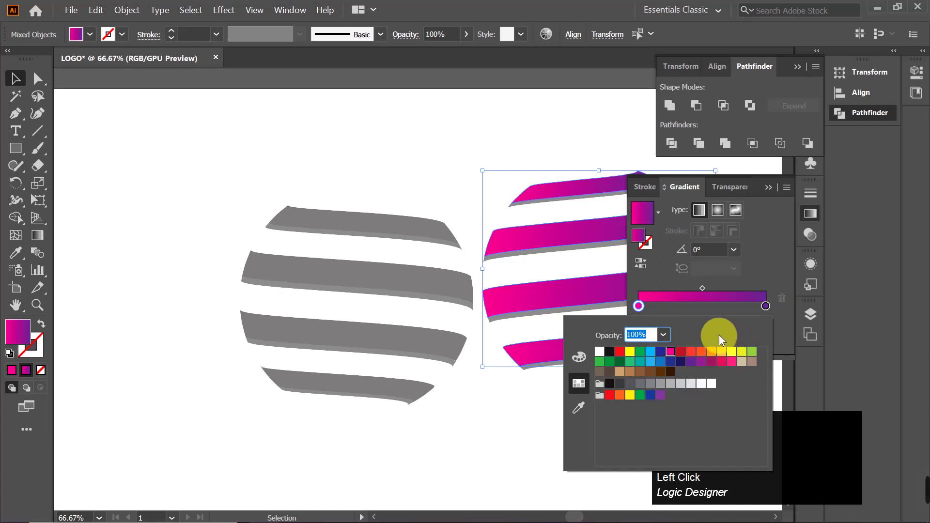
# Step: Shift the midpoint of the magenta-purple gradient to a location of about 63% and close the gradient settings
pyautogui.click(714, 211)
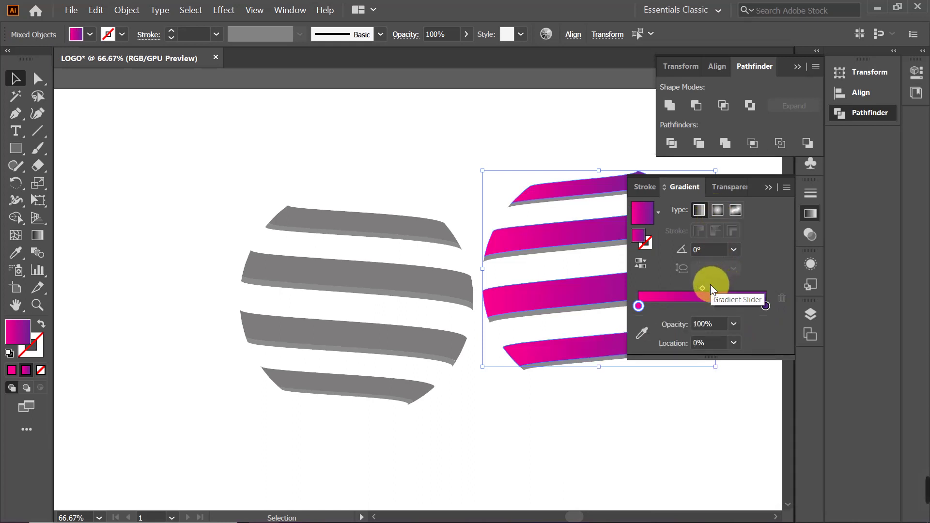
pyautogui.moveTo(701, 288); pyautogui.dragTo(719, 289)
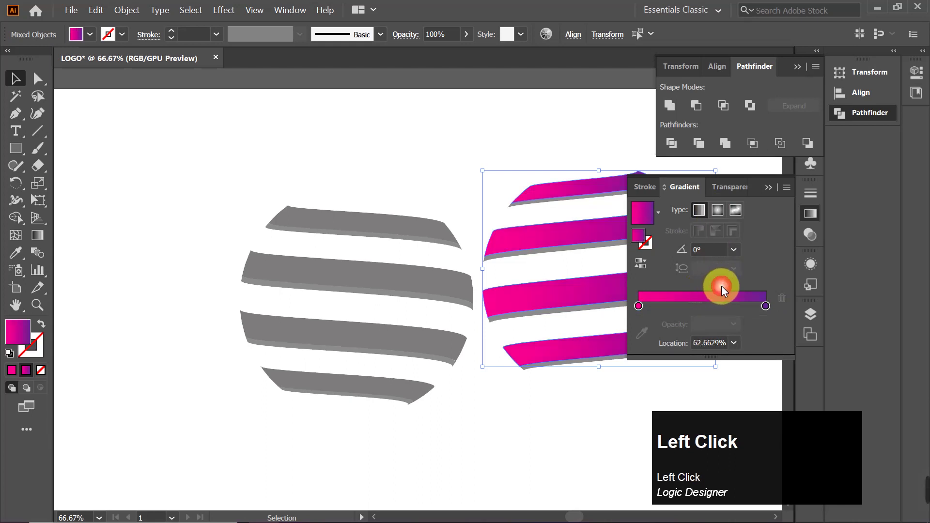
pyautogui.click(769, 193)
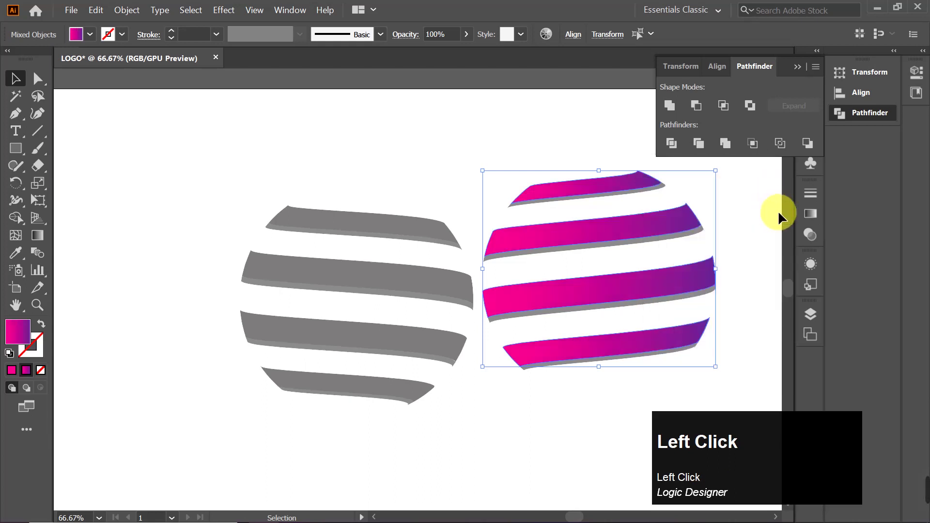
# Step: Lay the coloured front stripes over the grey back stripes as a preview of the sphere, and move them aside again
pyautogui.click(378, 188)
pyautogui.moveTo(487, 143); pyautogui.dragTo(701, 358)
pyautogui.moveTo(582, 299); pyautogui.dragTo(336, 315)
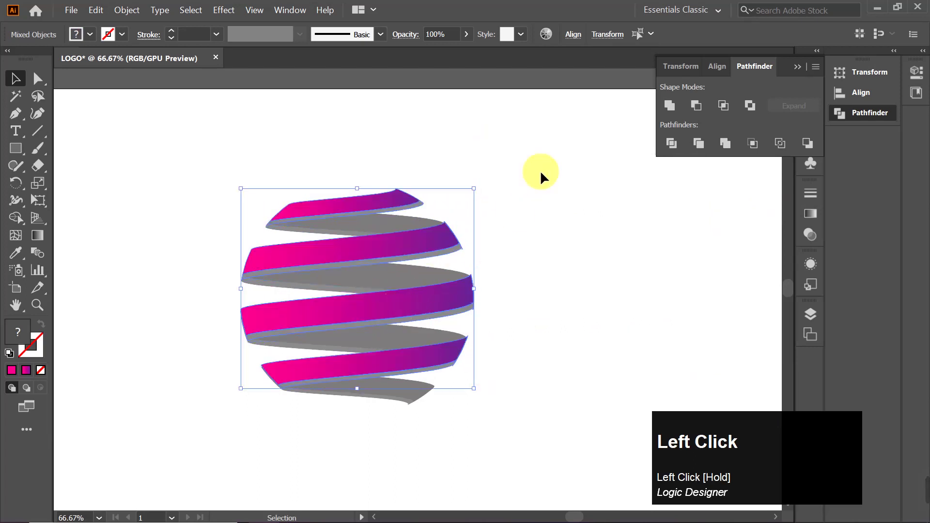
pyautogui.moveTo(386, 247); pyautogui.dragTo(667, 223)
# Step: Ungroup the grey back stripe group and clear the selection
pyautogui.click(344, 220)
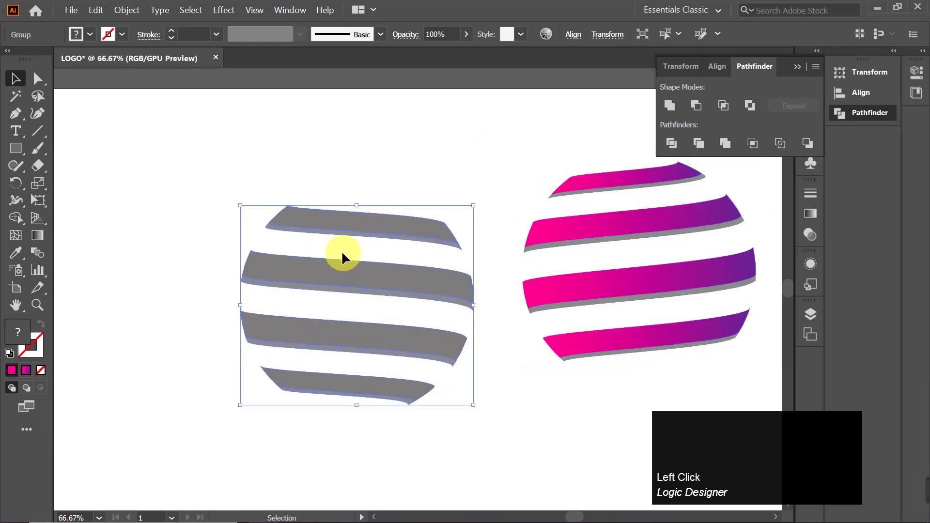
pyautogui.rightClick(347, 267)
pyautogui.click(382, 355)
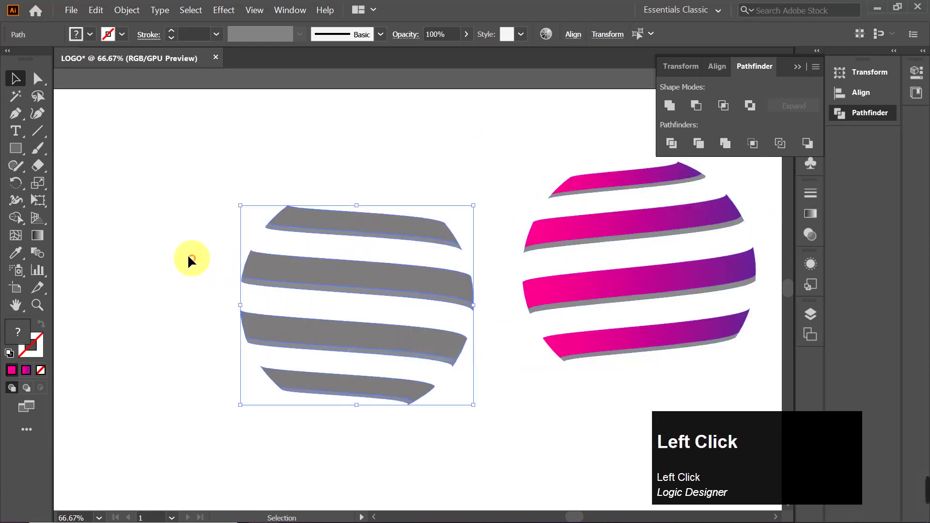
pyautogui.click(186, 253)
# Step: Give the four back stripe faces the White, Black gradient as a radial fill, with its end stop recoloured light grey
pyautogui.click(333, 220)
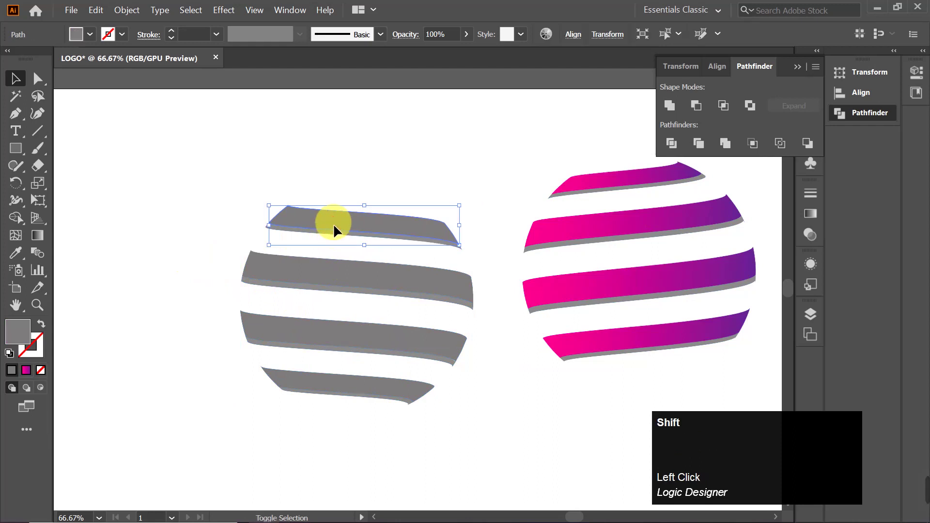
pyautogui.keyDown('shift'); pyautogui.click(348, 281); pyautogui.keyUp('shift')
pyautogui.keyDown('shift'); pyautogui.click(353, 333); pyautogui.keyUp('shift')
pyautogui.keyDown('shift'); pyautogui.click(353, 382); pyautogui.keyUp('shift')
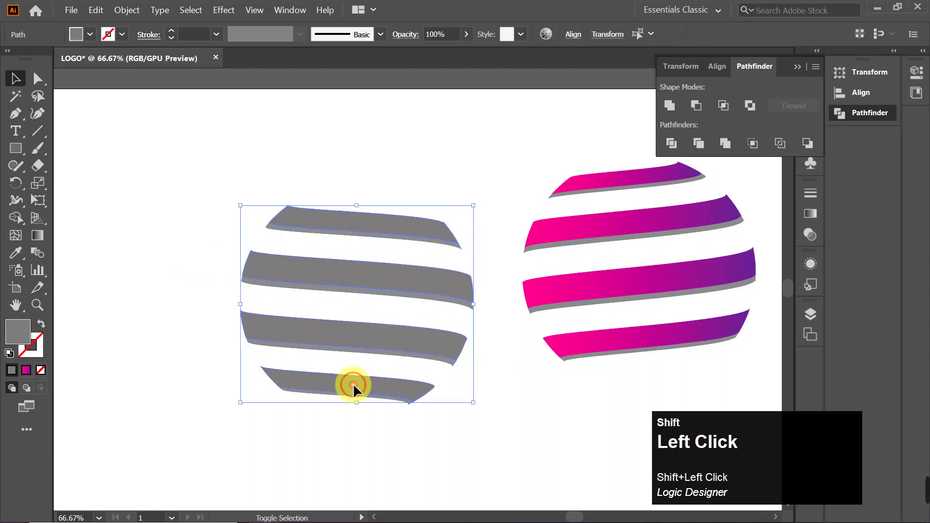
pyautogui.click(811, 213)
pyautogui.click(657, 211)
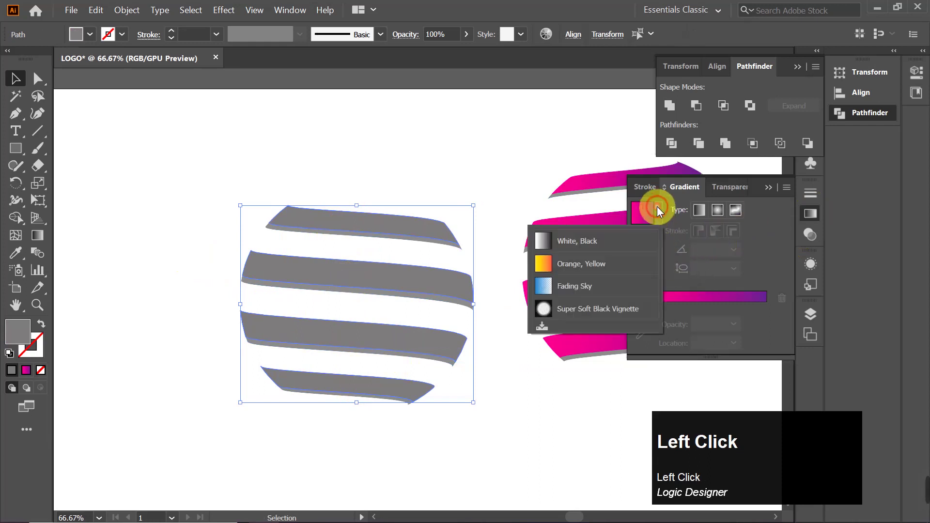
pyautogui.click(602, 240)
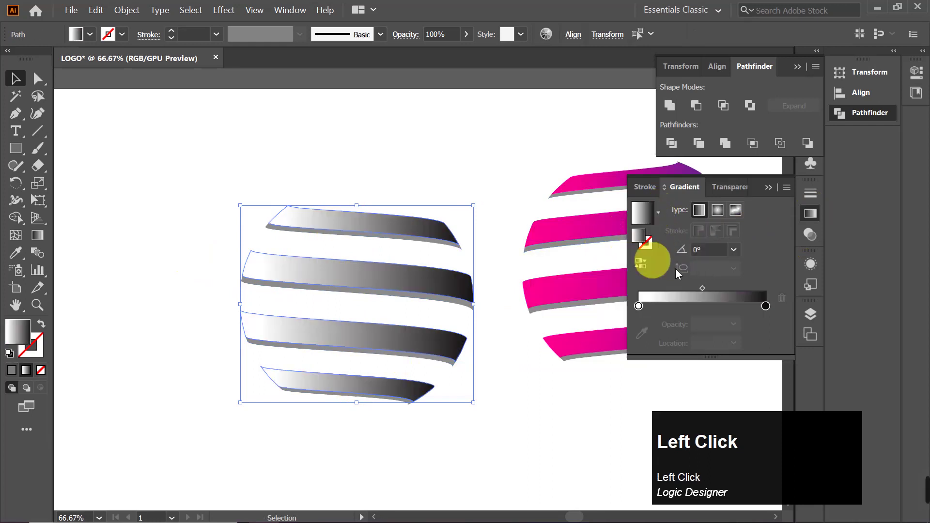
pyautogui.click(719, 210)
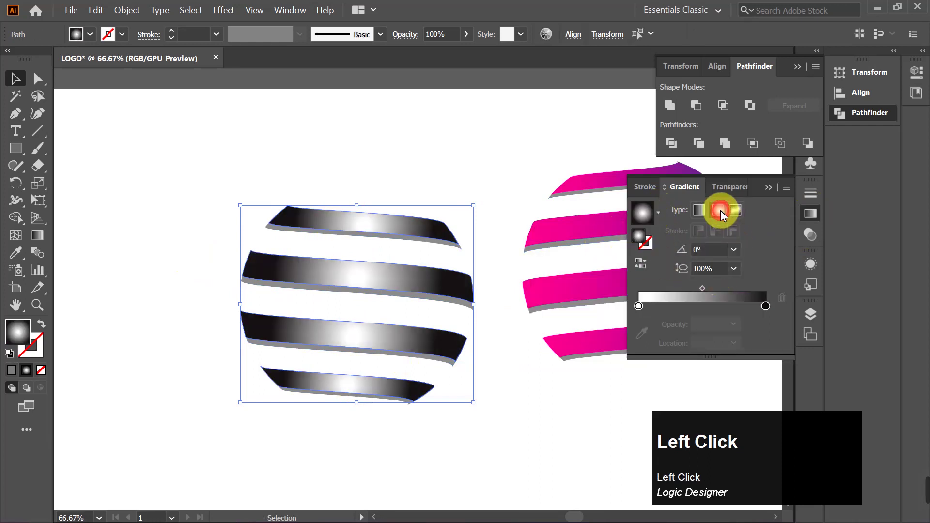
pyautogui.doubleClick(766, 306)
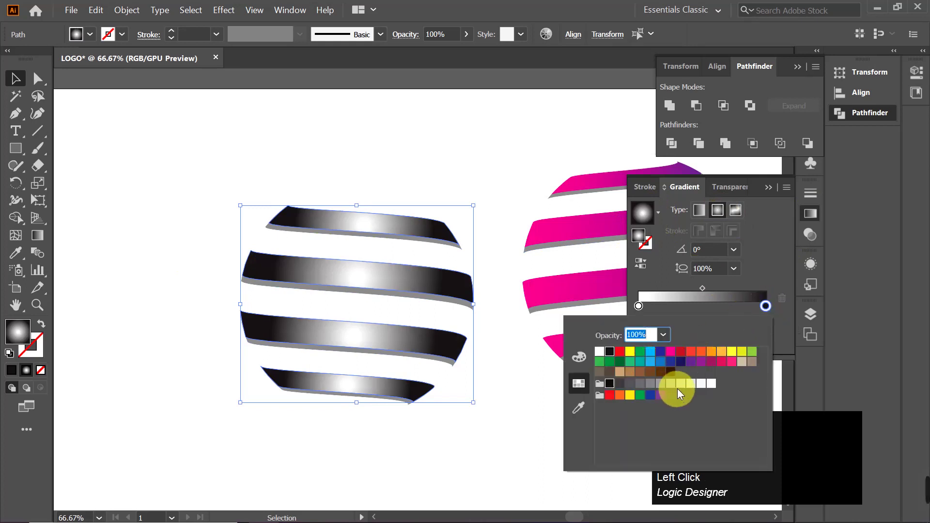
pyautogui.click(686, 385)
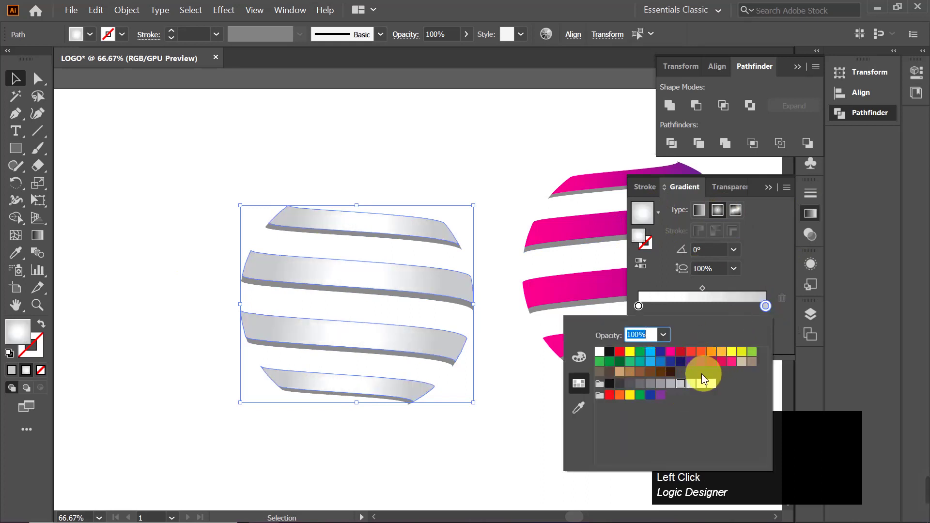
# Step: Recolour the end stop of the back stripes' radial gradient dark grey and shift its midpoint to a location of about 62%
pyautogui.click(660, 383)
pyautogui.click(640, 383)
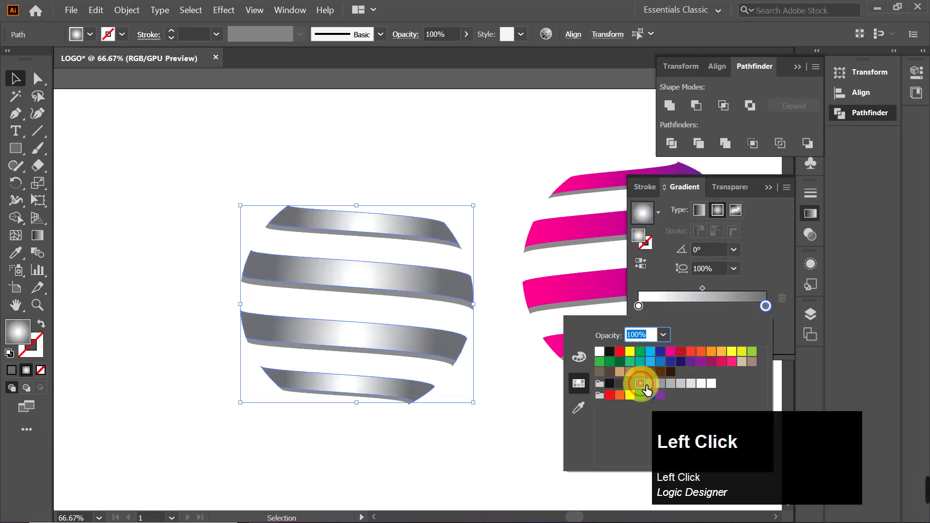
pyautogui.click(629, 384)
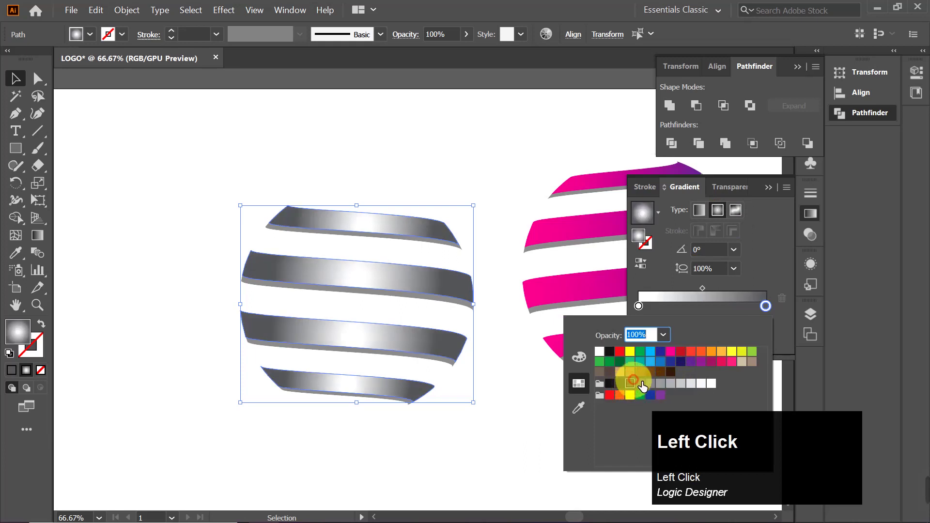
pyautogui.click(774, 263)
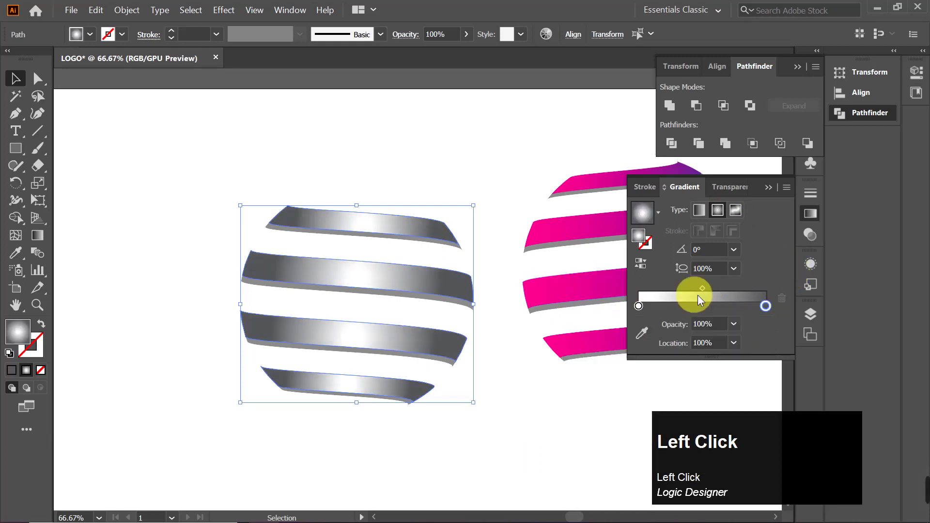
pyautogui.moveTo(703, 288); pyautogui.dragTo(719, 291)
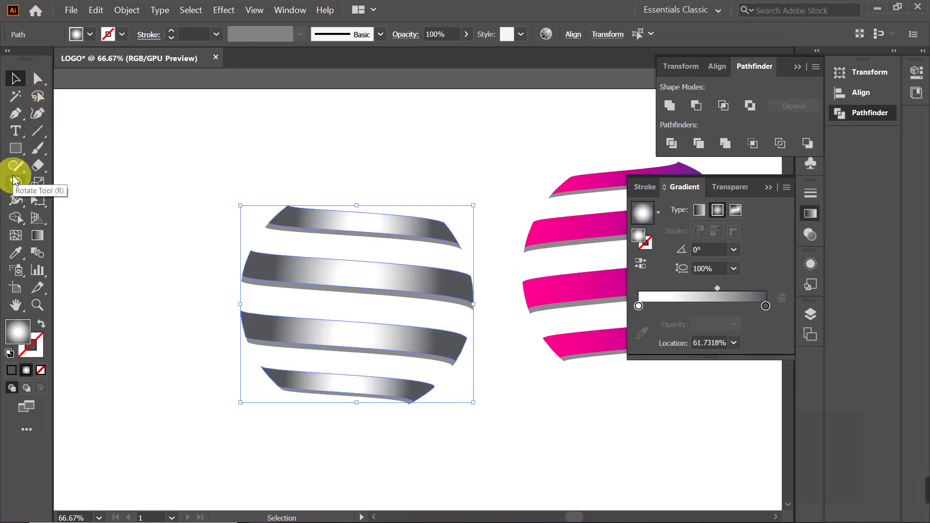
# Step: Adjust the radial gradient's extent on each back stripe, widening it on the upper three stripes and shortening it slightly on the lowest
pyautogui.click(37, 235)
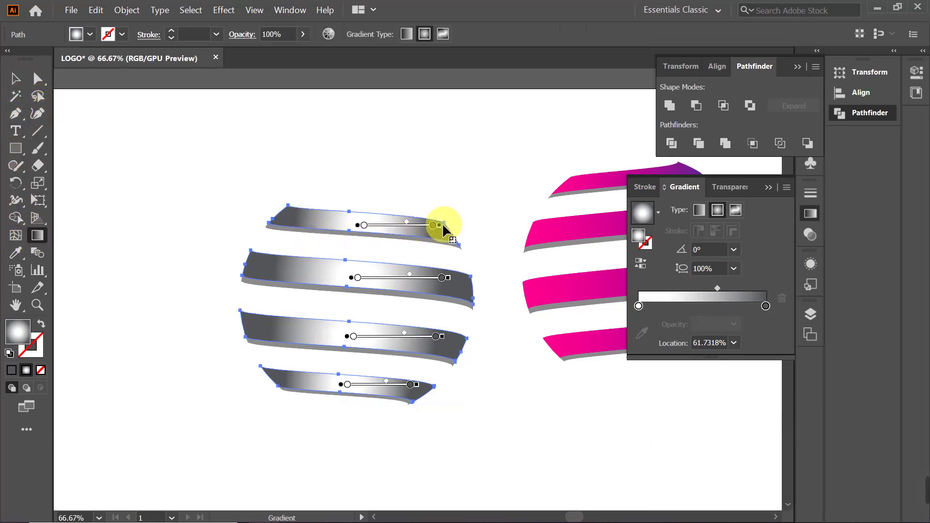
pyautogui.moveTo(441, 223)
pyautogui.mouseDown()
pyautogui.moveTo(464, 225)
pyautogui.moveTo(456, 225)
pyautogui.mouseUp()
pyautogui.click(463, 276)
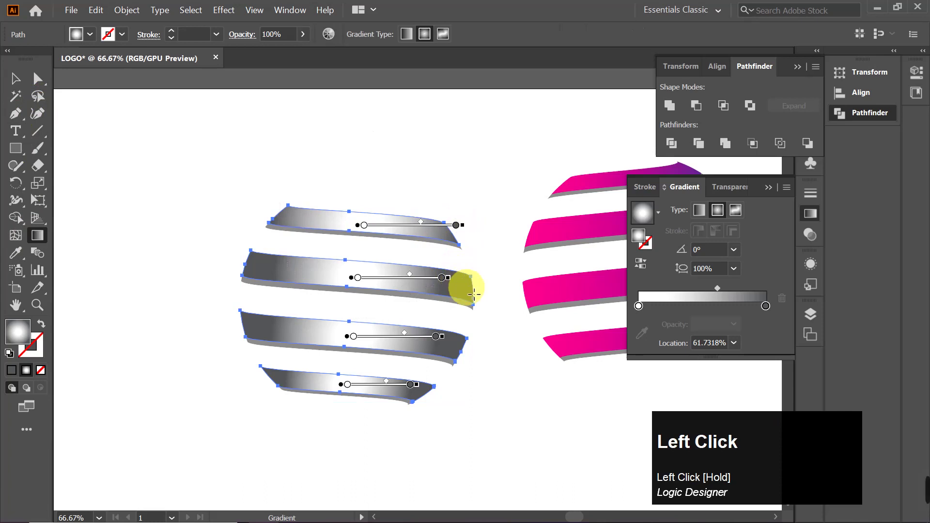
pyautogui.moveTo(449, 278); pyautogui.dragTo(454, 278)
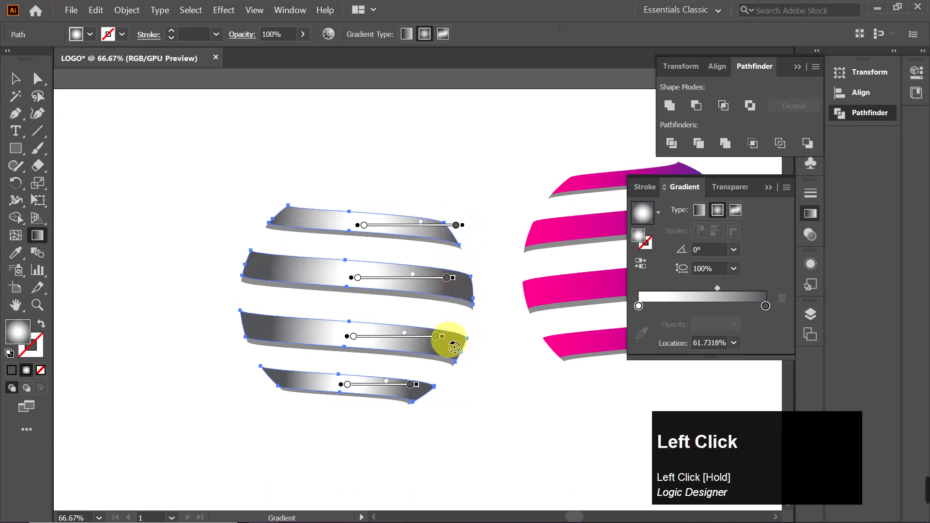
pyautogui.moveTo(443, 336); pyautogui.dragTo(449, 336)
pyautogui.moveTo(451, 338); pyautogui.dragTo(450, 339)
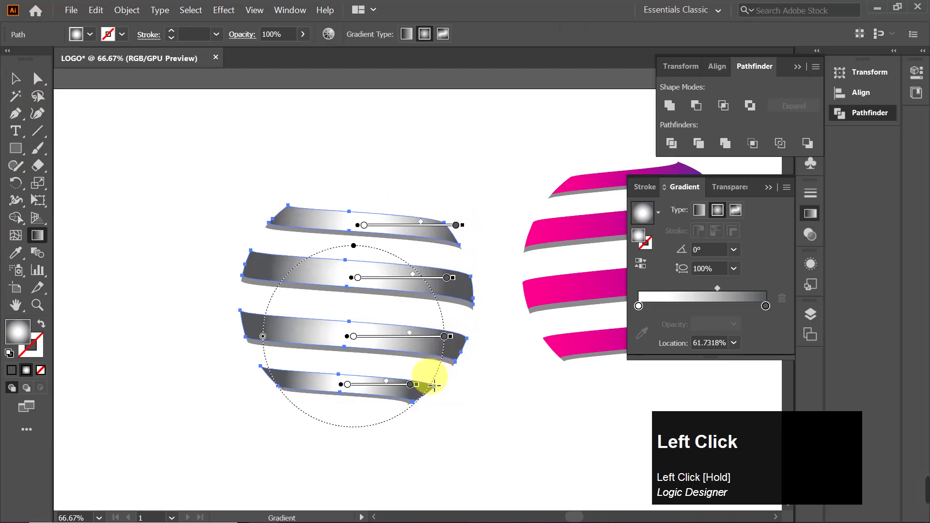
pyautogui.moveTo(418, 385); pyautogui.dragTo(413, 385)
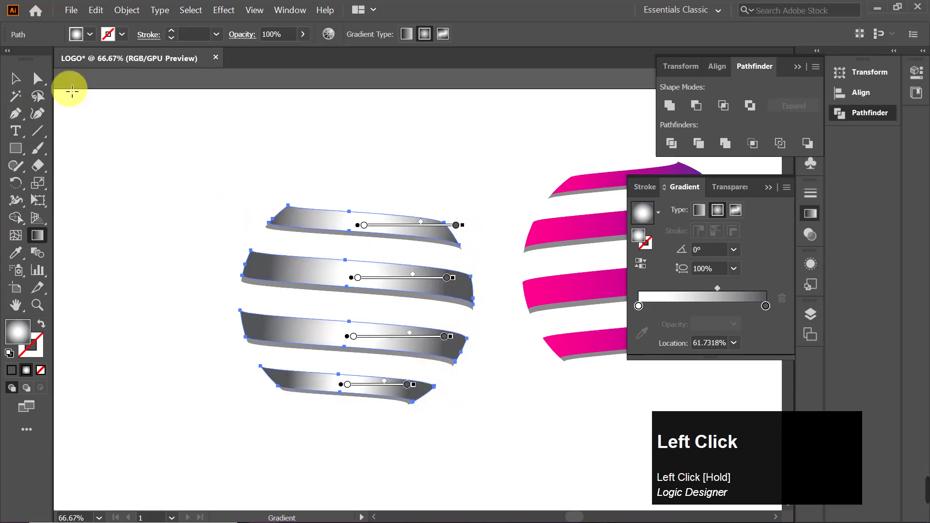
pyautogui.click(13, 82)
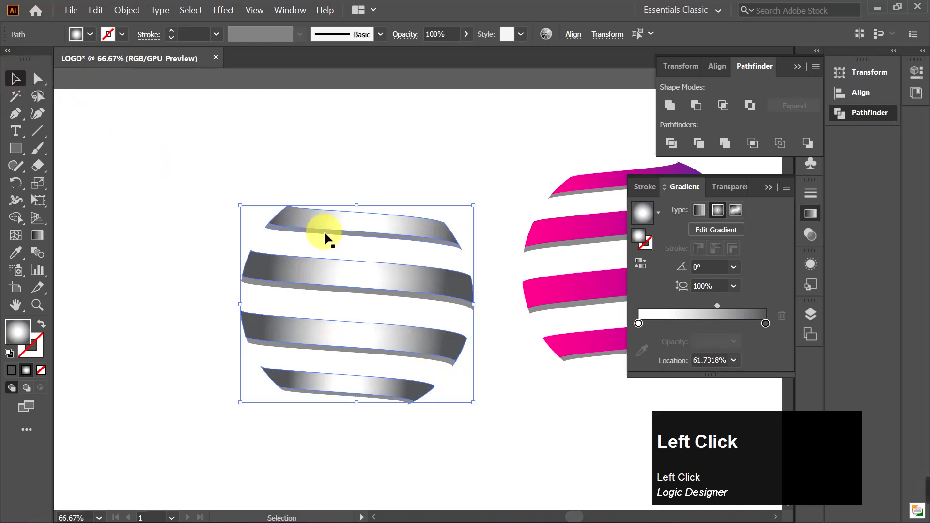
# Step: Fill the thin lower edges of the four back stripes with a linear white-to-grey gradient, its midpoint at about 75%
pyautogui.moveTo(225, 170); pyautogui.dragTo(426, 460)
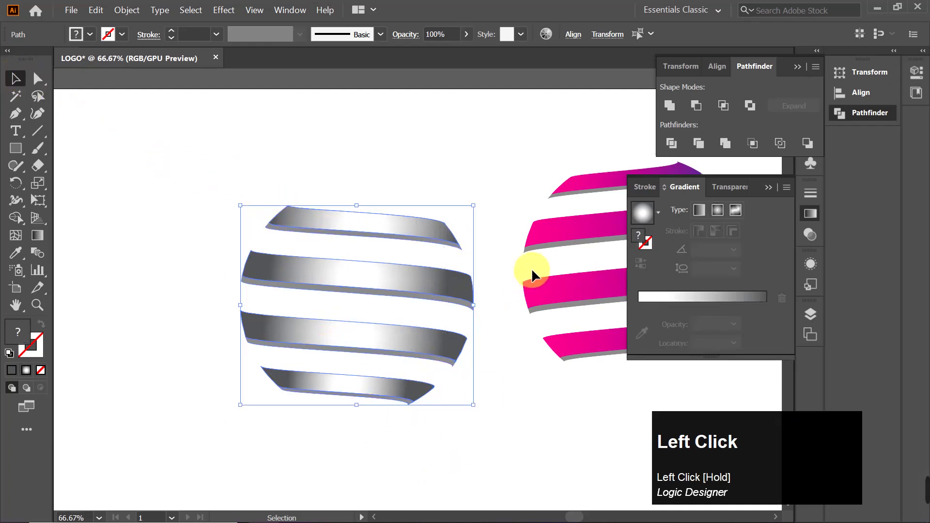
pyautogui.moveTo(522, 148); pyautogui.dragTo(519, 184)
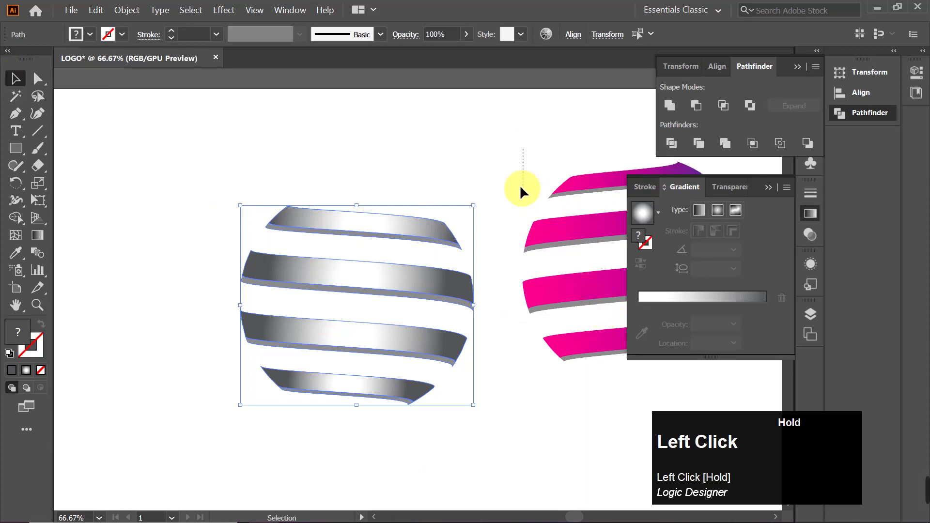
pyautogui.click(415, 238)
pyautogui.keyDown('shift'); pyautogui.click(387, 292); pyautogui.keyUp('shift')
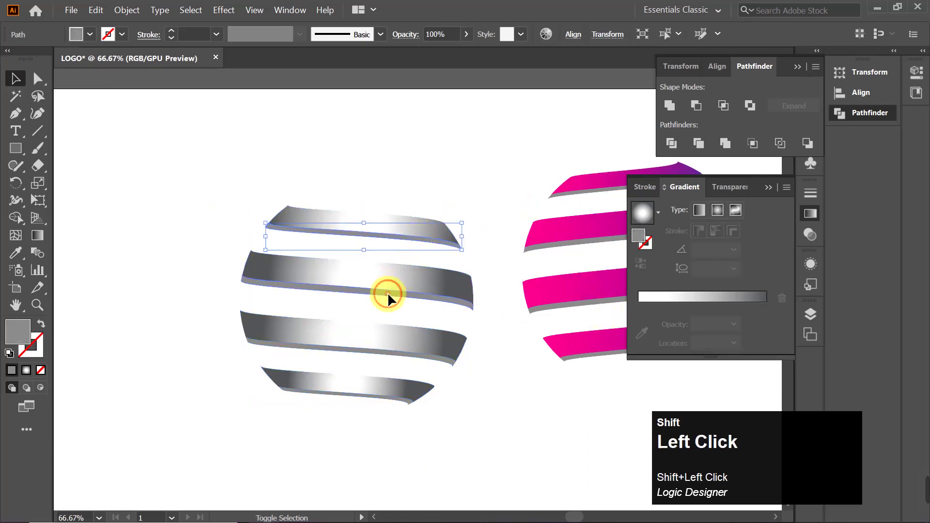
pyautogui.keyDown('shift'); pyautogui.click(370, 350); pyautogui.keyUp('shift')
pyautogui.keyDown('shift'); pyautogui.click(370, 397); pyautogui.keyUp('shift')
pyautogui.click(709, 297)
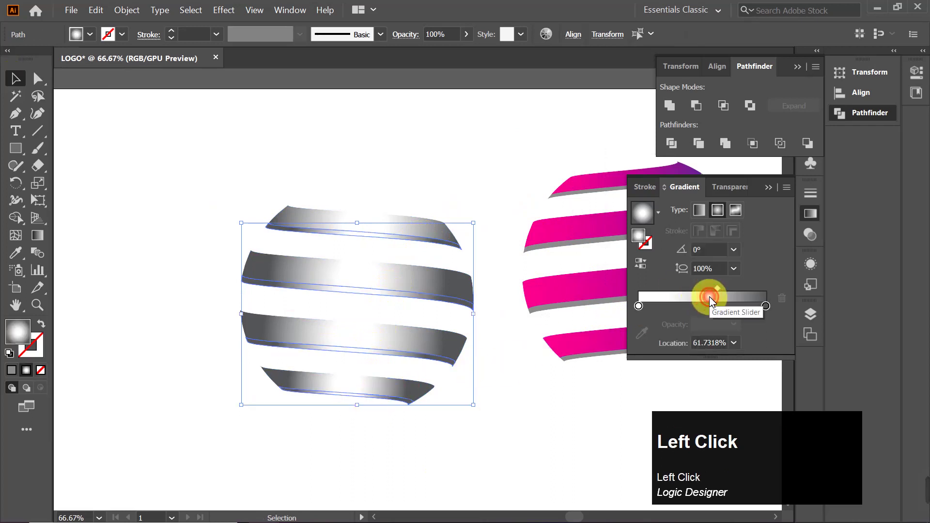
pyautogui.click(697, 213)
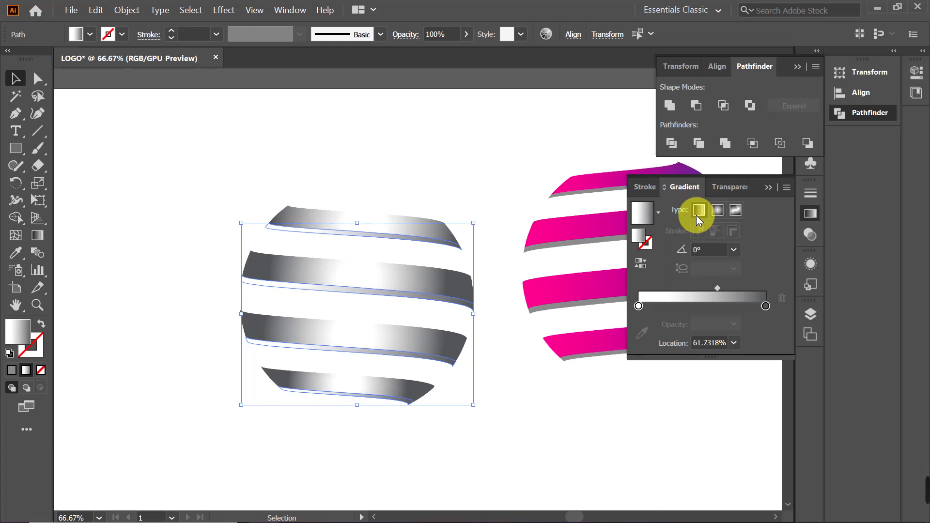
pyautogui.moveTo(715, 285); pyautogui.dragTo(734, 289)
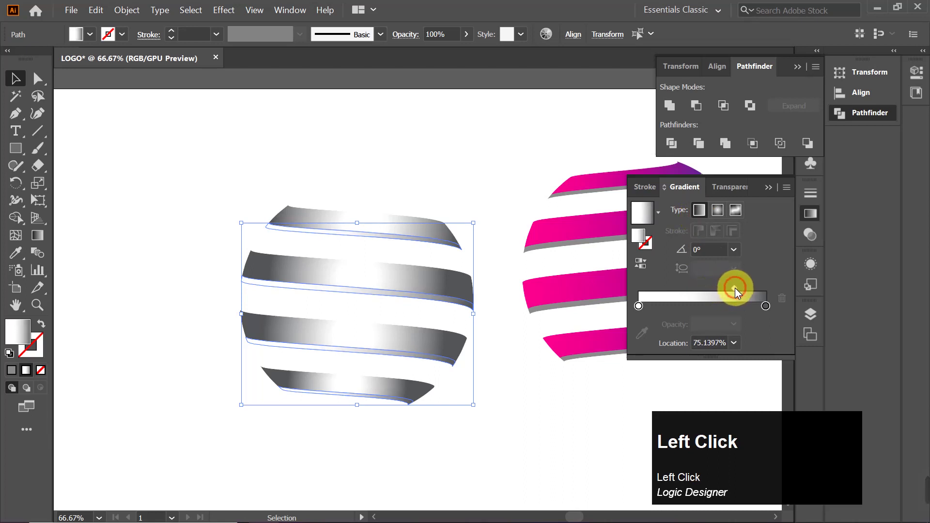
# Step: Recolour the start stop of the back edges' linear gradient very light grey and close the gradient settings
pyautogui.doubleClick(639, 306)
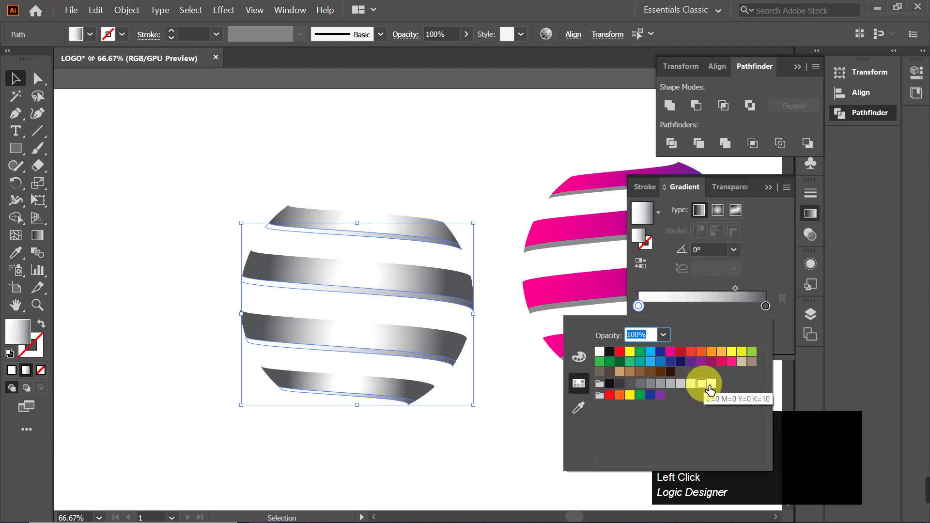
pyautogui.click(762, 265)
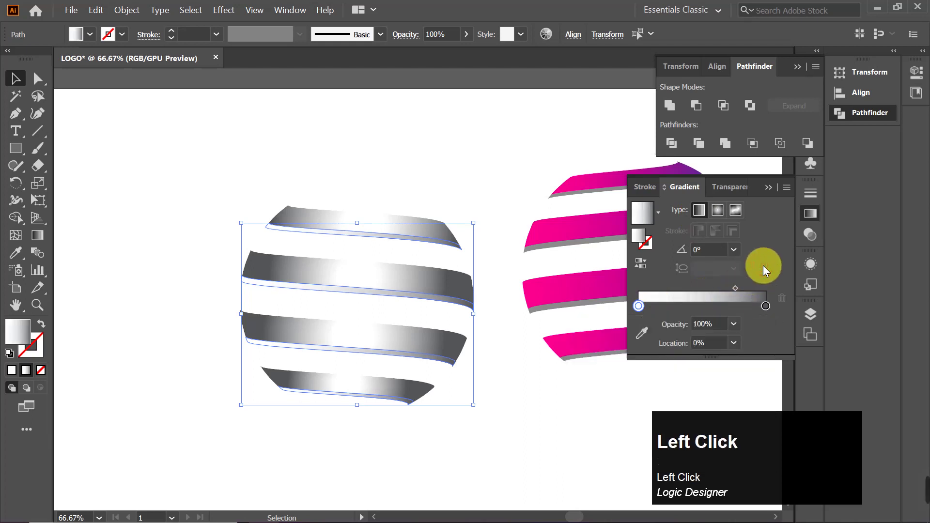
pyautogui.click(768, 188)
# Step: Fill the thin lower edges of the four magenta front stripes with the linear gradient and recolour its end stop orange-red
pyautogui.click(679, 184)
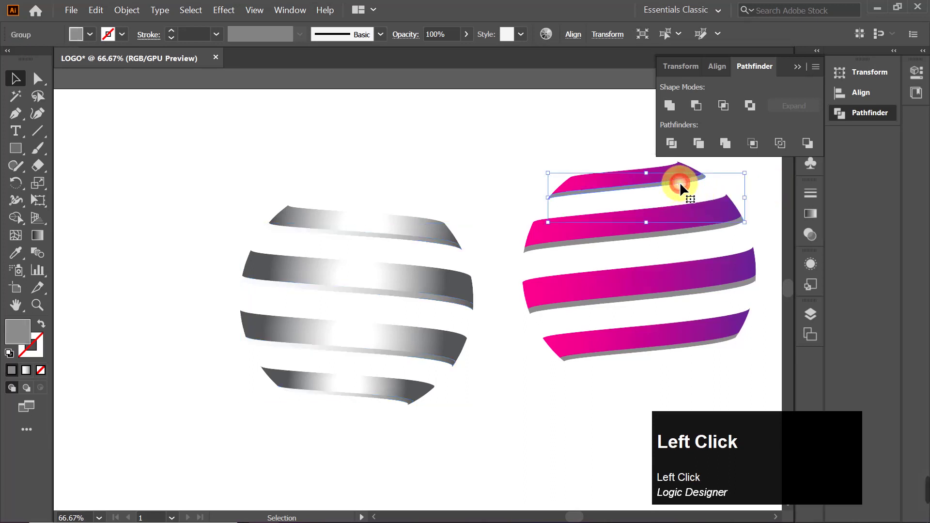
pyautogui.keyDown('shift'); pyautogui.click(692, 234); pyautogui.keyUp('shift')
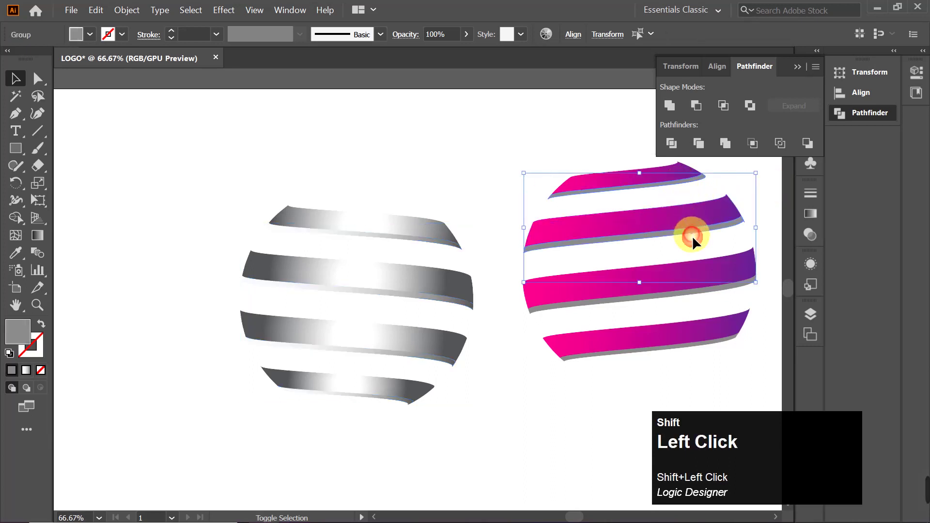
pyautogui.keyDown('shift'); pyautogui.click(714, 289); pyautogui.keyUp('shift')
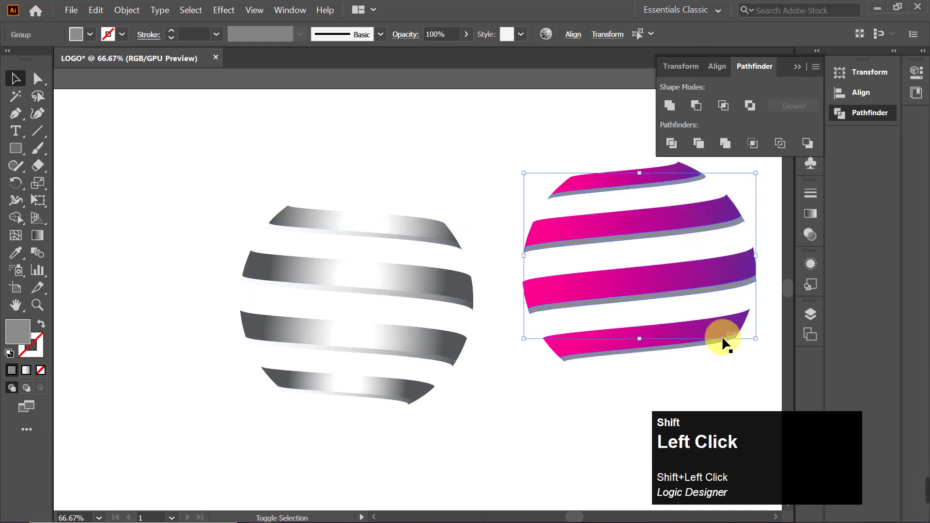
pyautogui.keyDown('shift'); pyautogui.click(720, 338); pyautogui.keyUp('shift')
pyautogui.click(806, 213)
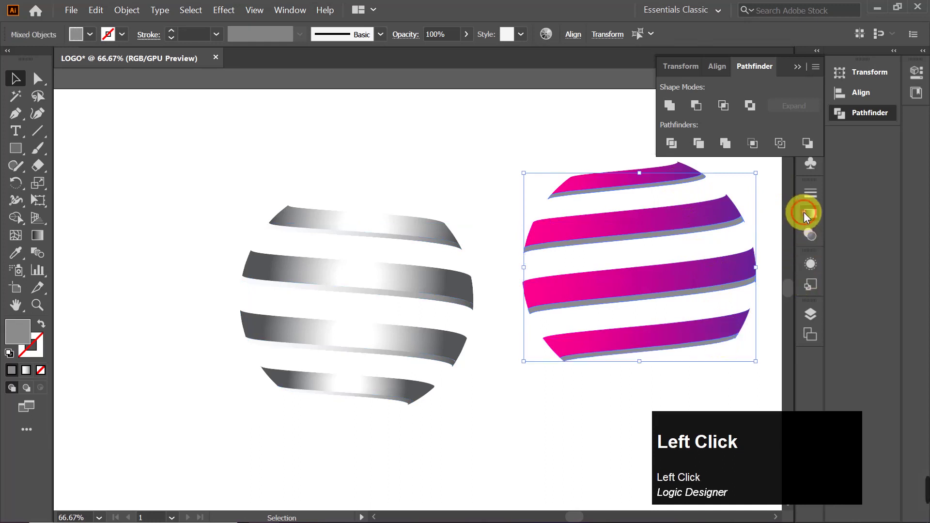
pyautogui.click(746, 295)
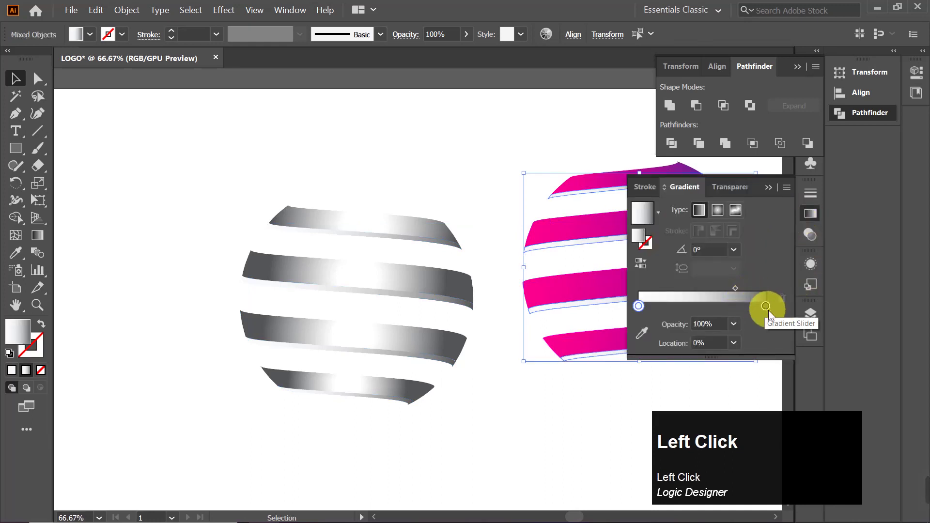
pyautogui.doubleClick(764, 306)
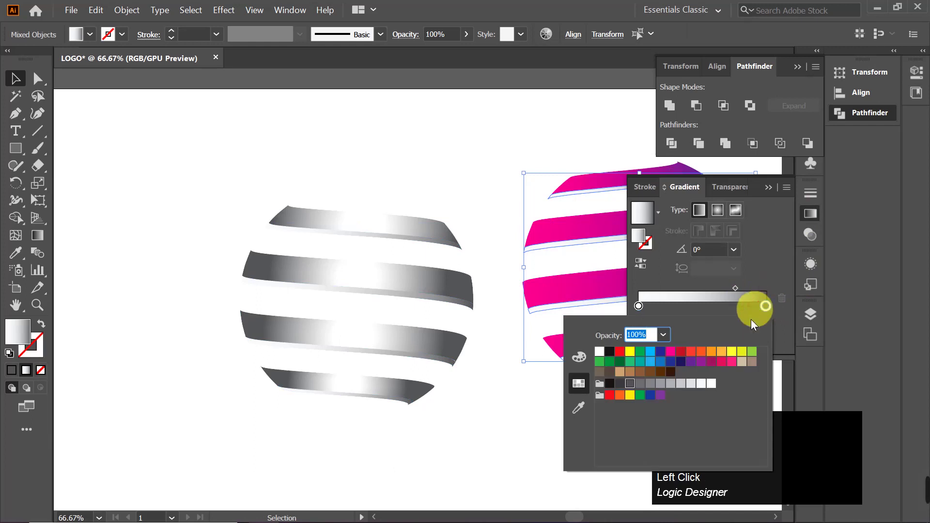
pyautogui.click(701, 352)
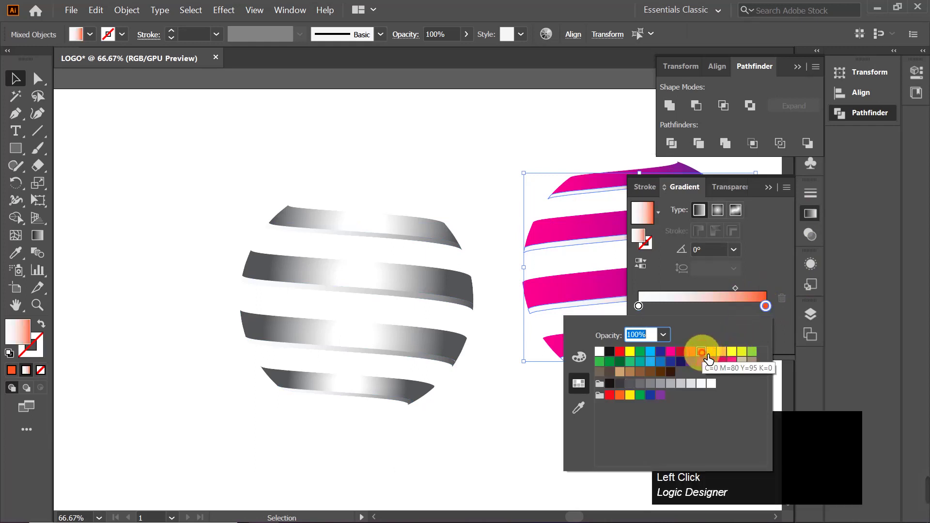
pyautogui.click(691, 351)
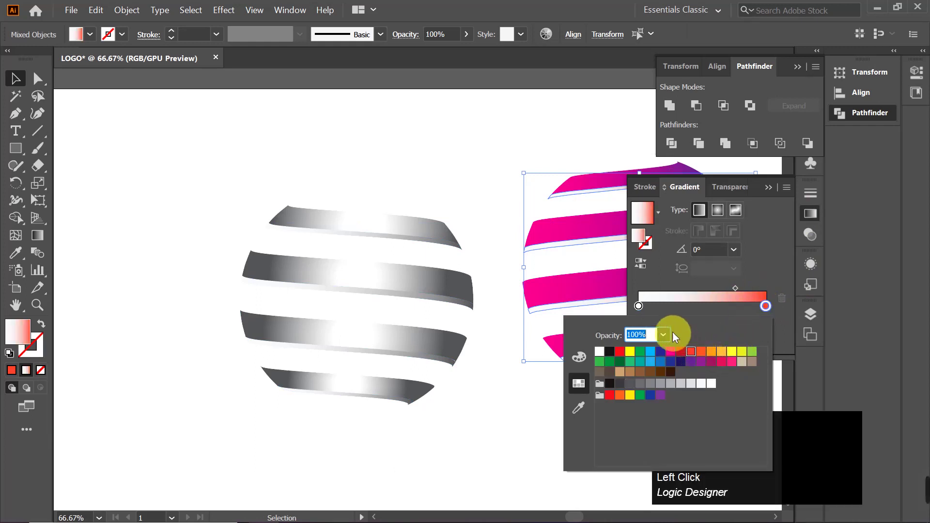
# Step: Recolour the start stop of the front edges' gradient yellow and shift its midpoint to a location of about 33%
pyautogui.click(639, 306)
pyautogui.doubleClick(639, 306)
pyautogui.click(631, 352)
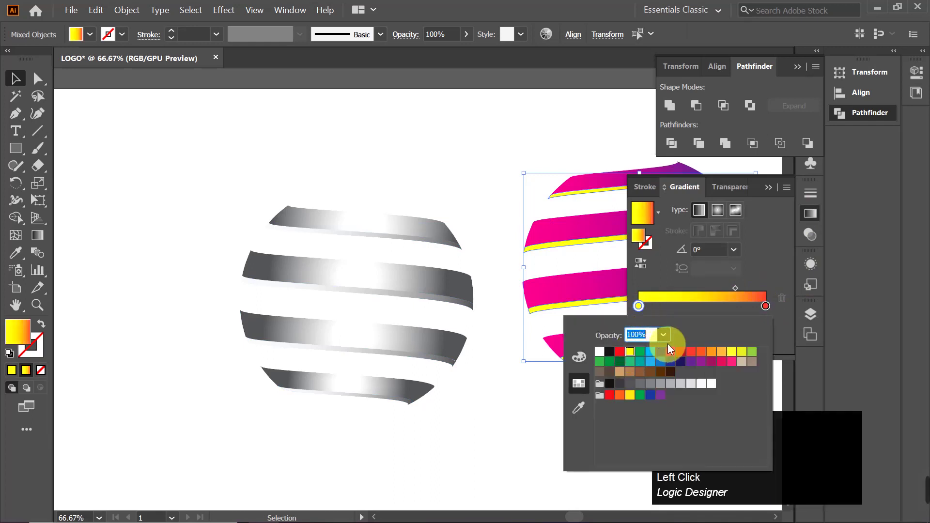
pyautogui.click(711, 353)
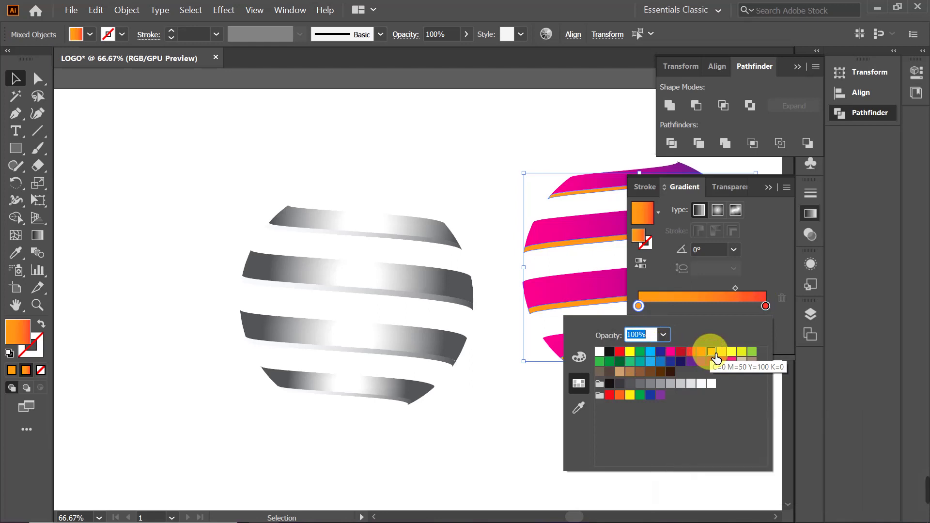
pyautogui.click(737, 356)
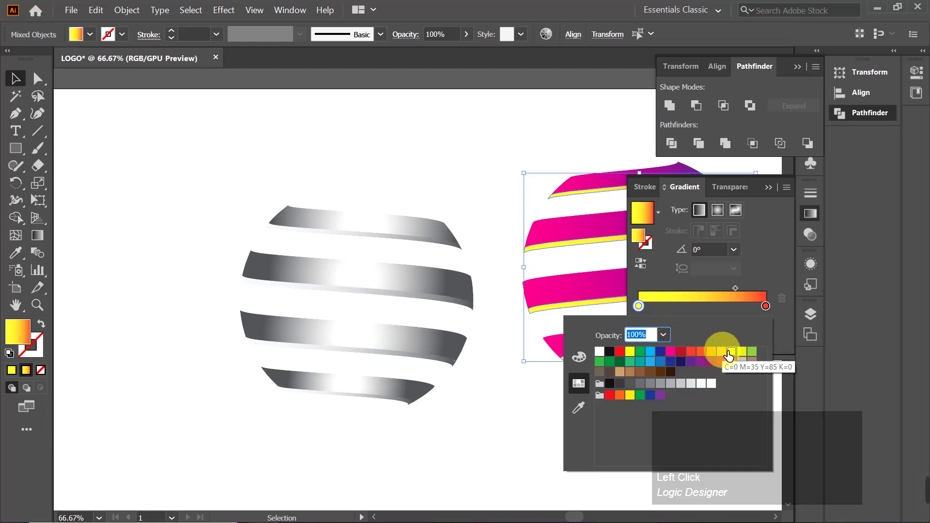
pyautogui.moveTo(736, 288); pyautogui.dragTo(681, 288)
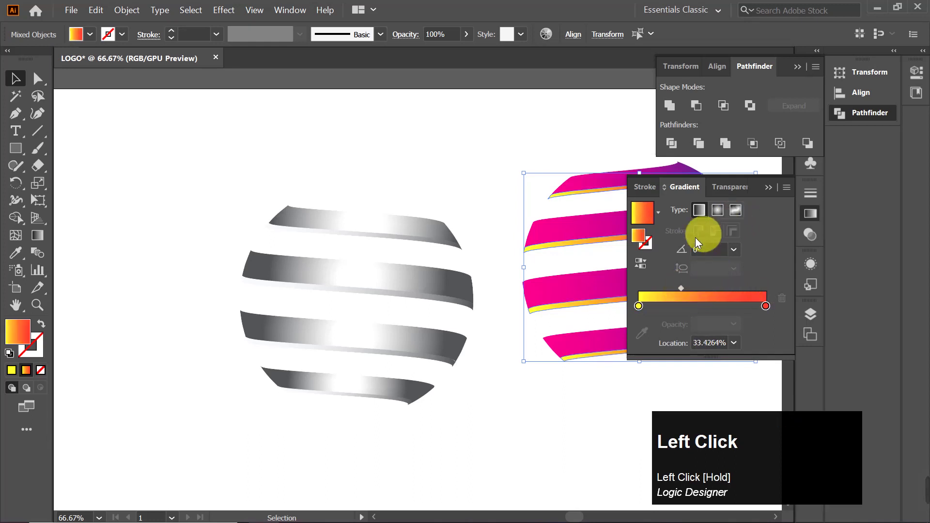
pyautogui.moveTo(553, 225); pyautogui.dragTo(589, 226)
pyautogui.keyDown('ctrl'); pyautogui.click(589, 228); pyautogui.keyUp('ctrl')
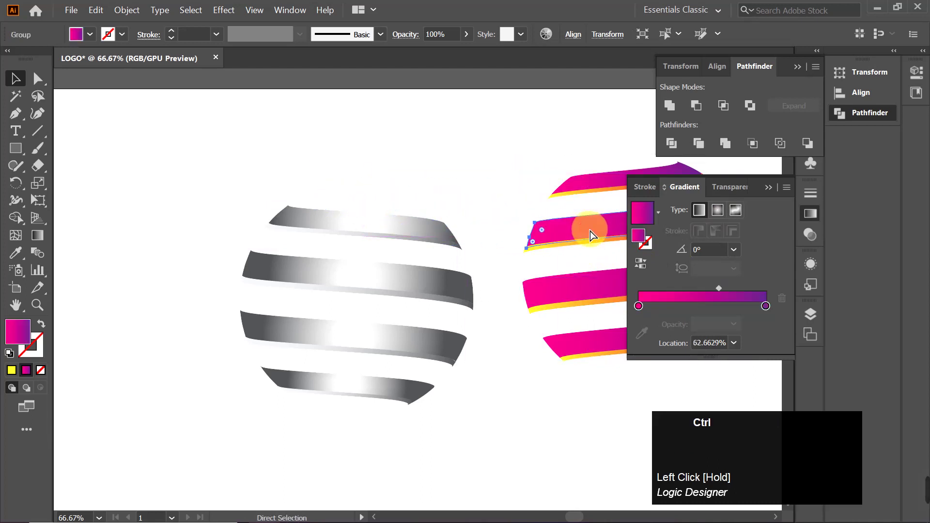
pyautogui.hotkey('ctrl', 'z')
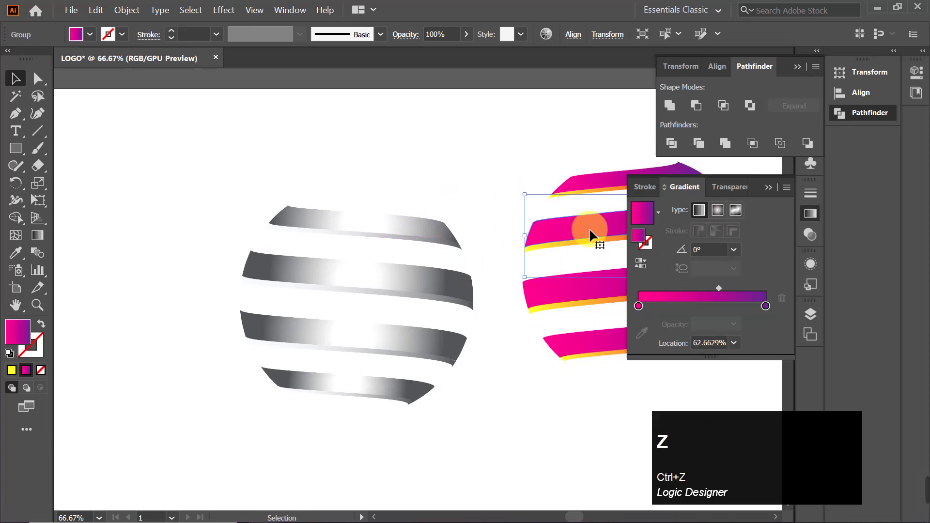
# Step: Close the gradient settings and lay all the coloured front stripes with their edges over the grey back stripes, forming the sphere
pyautogui.click(764, 188)
pyautogui.click(516, 140)
pyautogui.moveTo(534, 164); pyautogui.dragTo(687, 358)
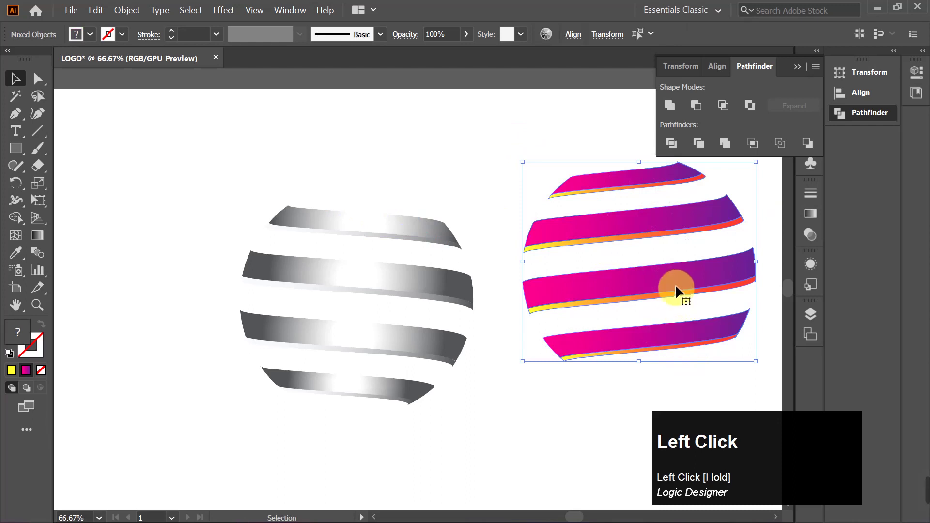
pyautogui.press('ctrl')
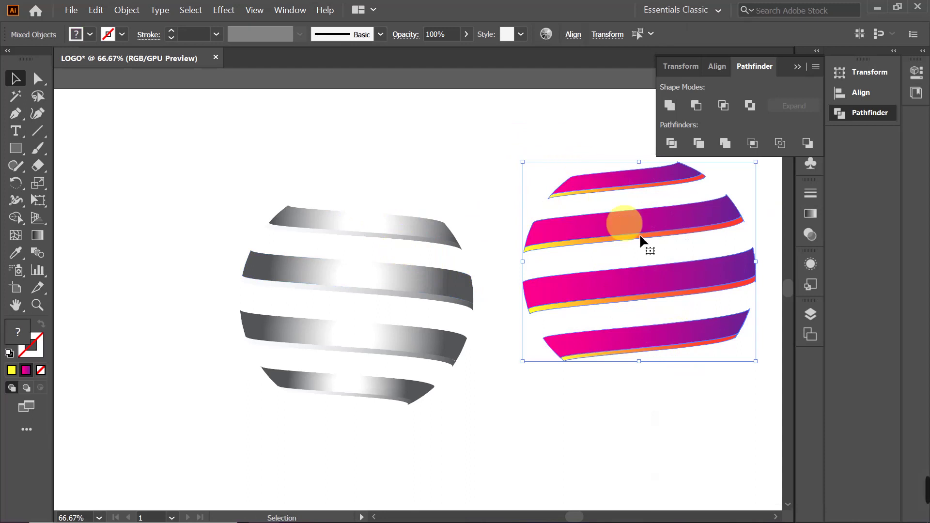
pyautogui.moveTo(649, 225); pyautogui.dragTo(365, 254)
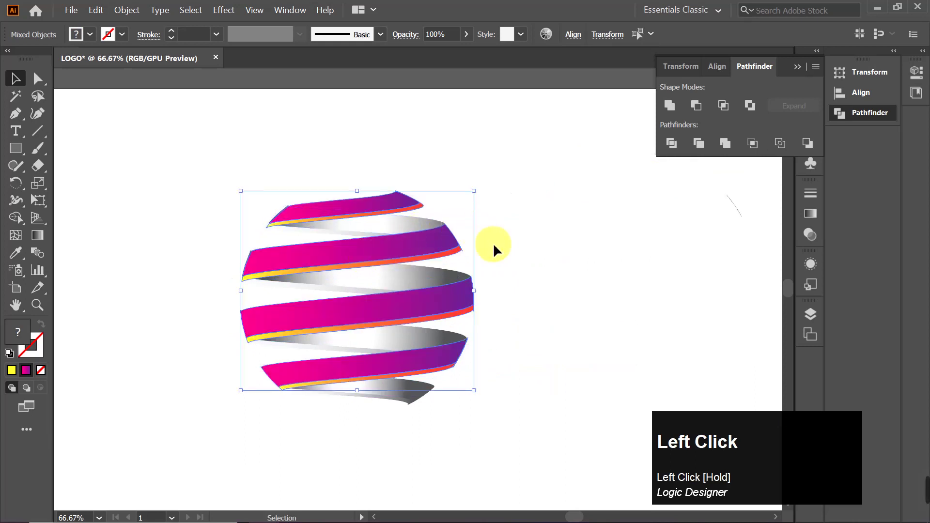
# Step: Nudge all the coloured front stripes and their edges slightly left over the grey back stripes
pyautogui.press('Left')
pyautogui.press('Left')
pyautogui.press('Left')
pyautogui.press('Left')
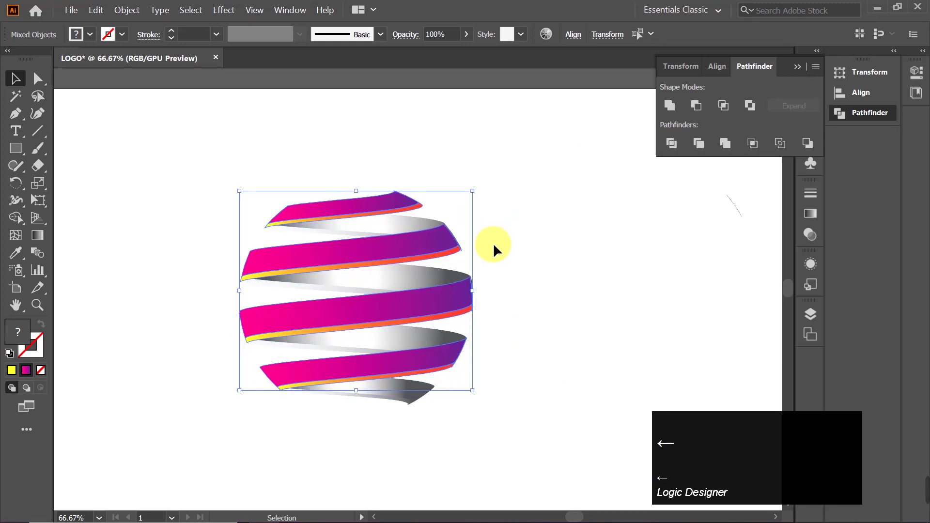
pyautogui.click(526, 254)
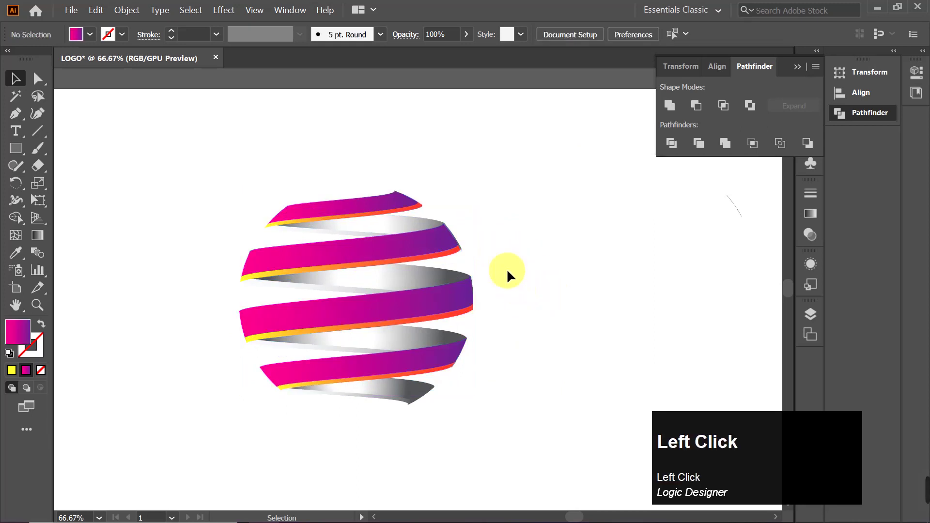
pyautogui.click(366, 206)
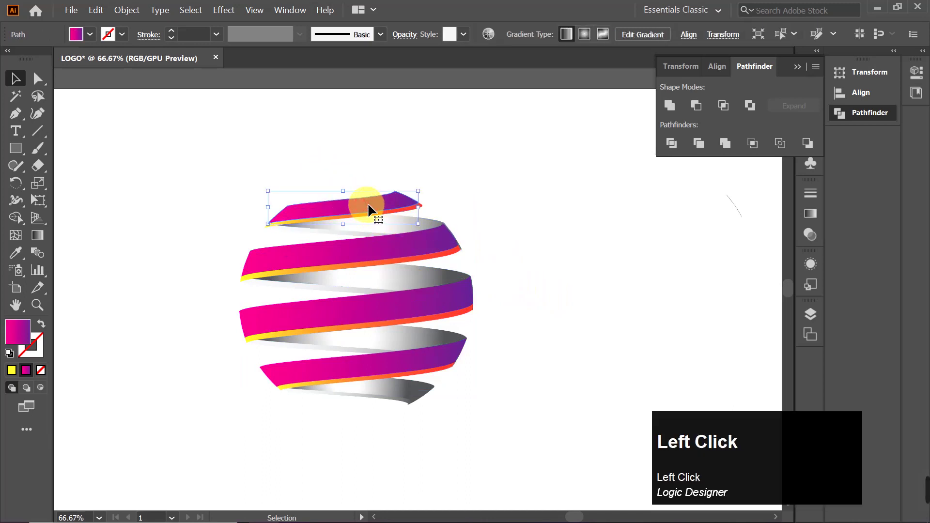
pyautogui.click(492, 222)
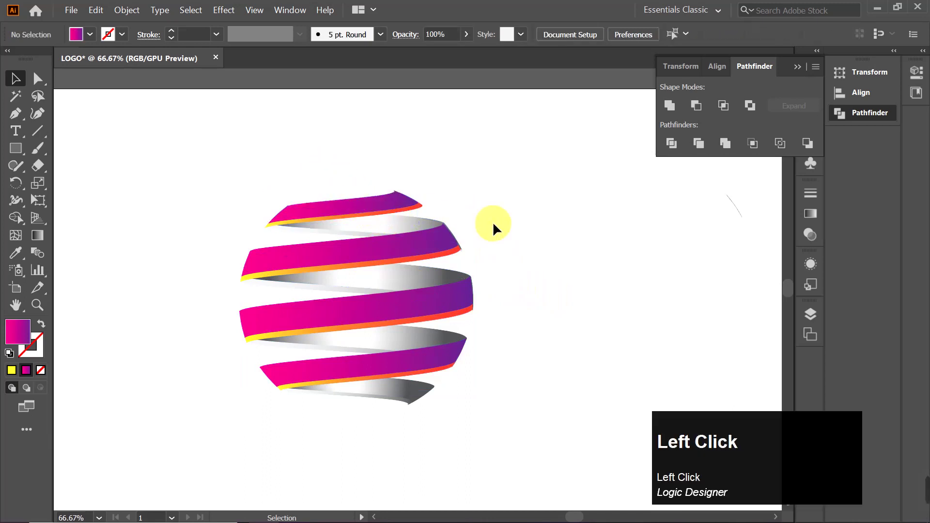
# Step: Fine-align the second front stripe and its thin edge by nudging them slightly upward over the grey stripes
pyautogui.click(426, 238)
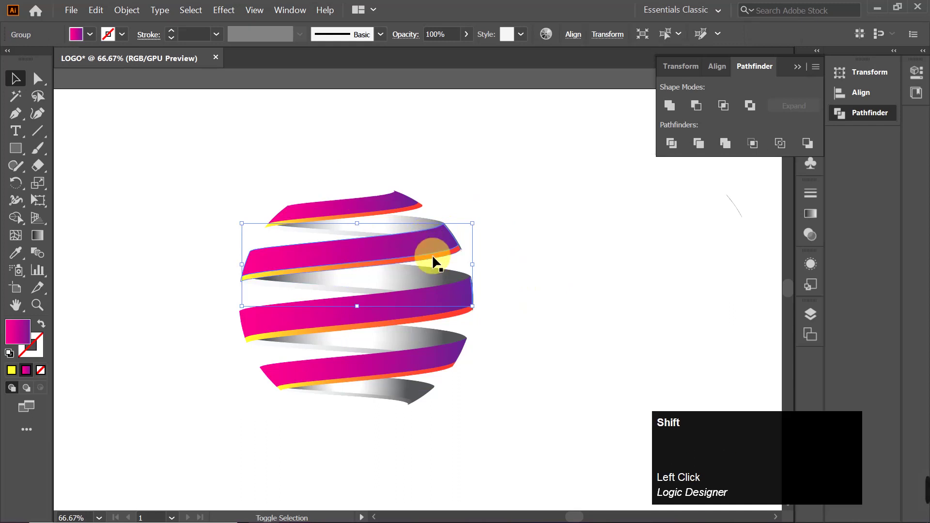
pyautogui.keyDown('shift'); pyautogui.click(432, 255); pyautogui.keyUp('shift')
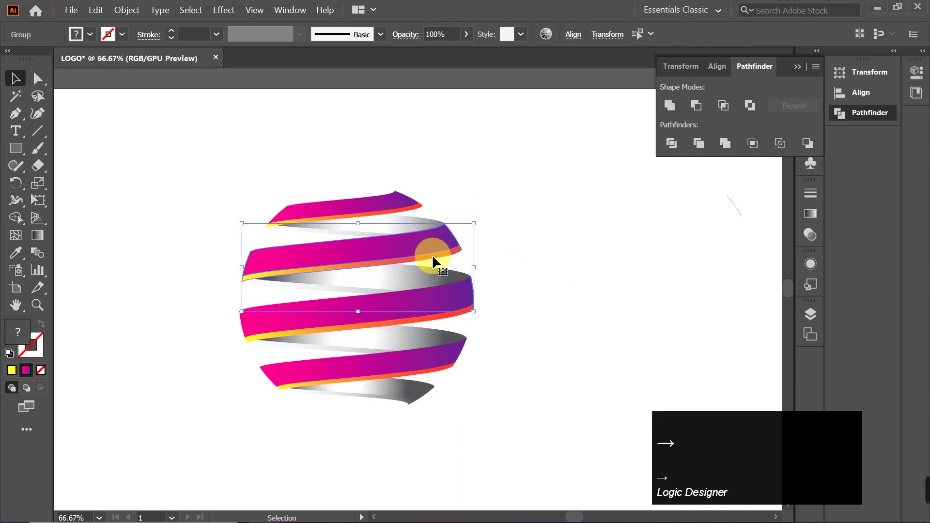
pyautogui.press('Up')
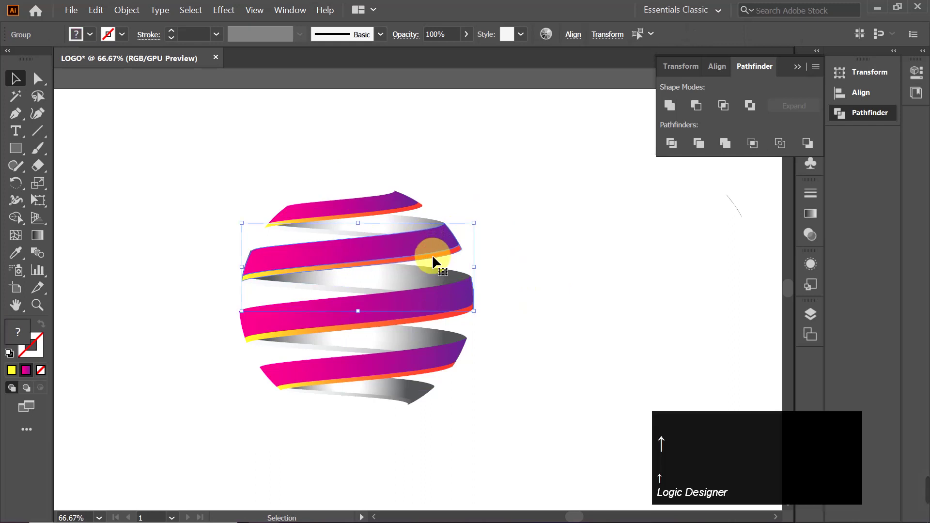
pyautogui.press('Left')
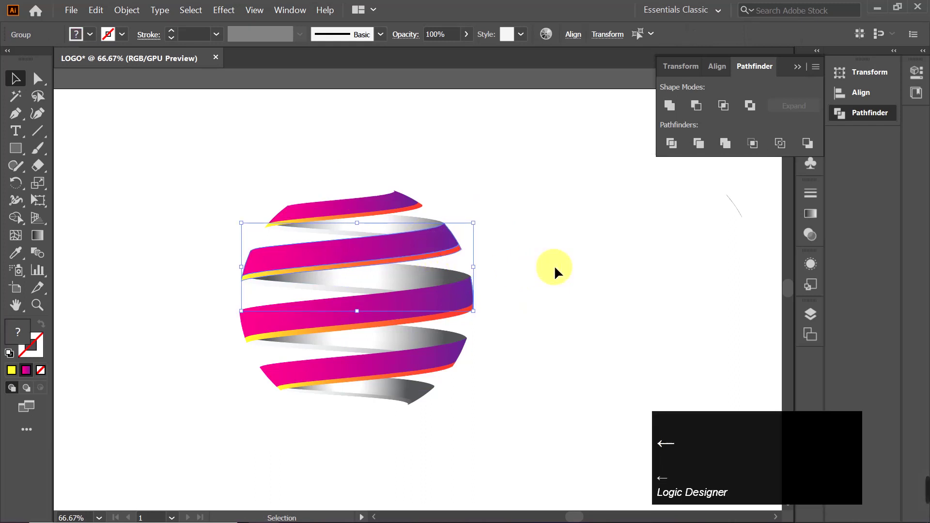
pyautogui.click(554, 265)
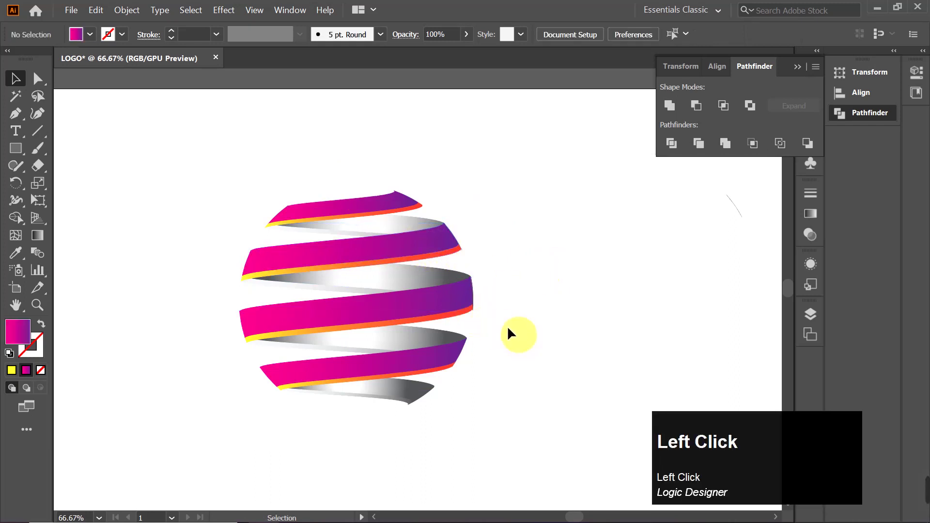
# Step: Nudge the third front stripe and its thin edge slightly up and to the right
pyautogui.click(447, 296)
pyautogui.keyDown('shift'); pyautogui.click(445, 315); pyautogui.keyUp('shift')
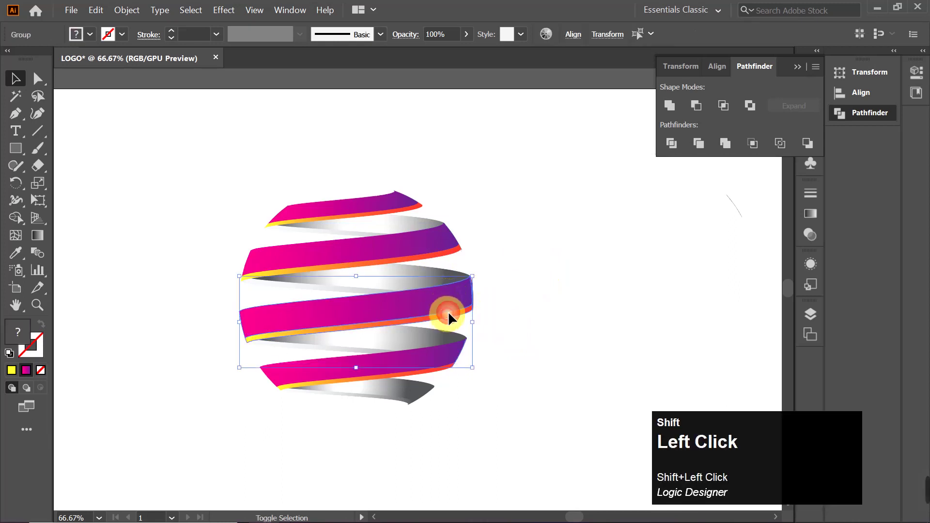
pyautogui.press('Up')
pyautogui.press('Right')
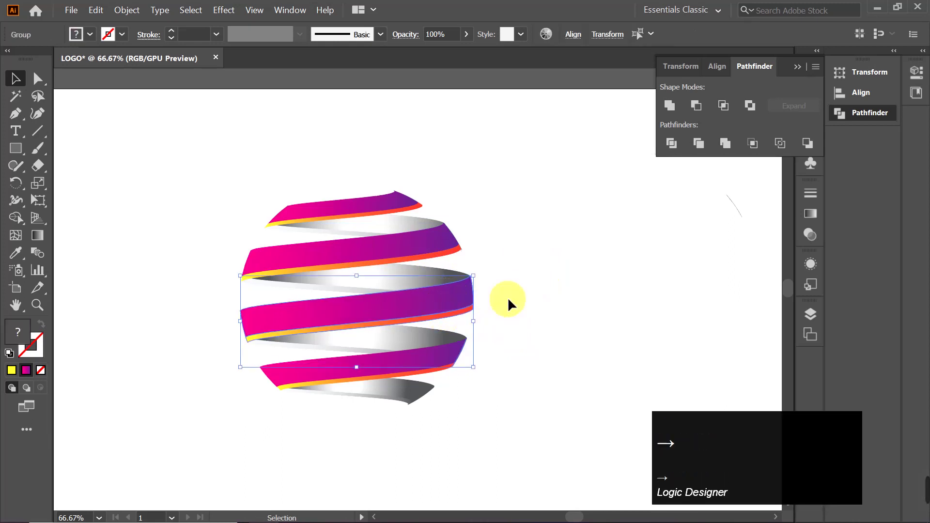
pyautogui.click(541, 315)
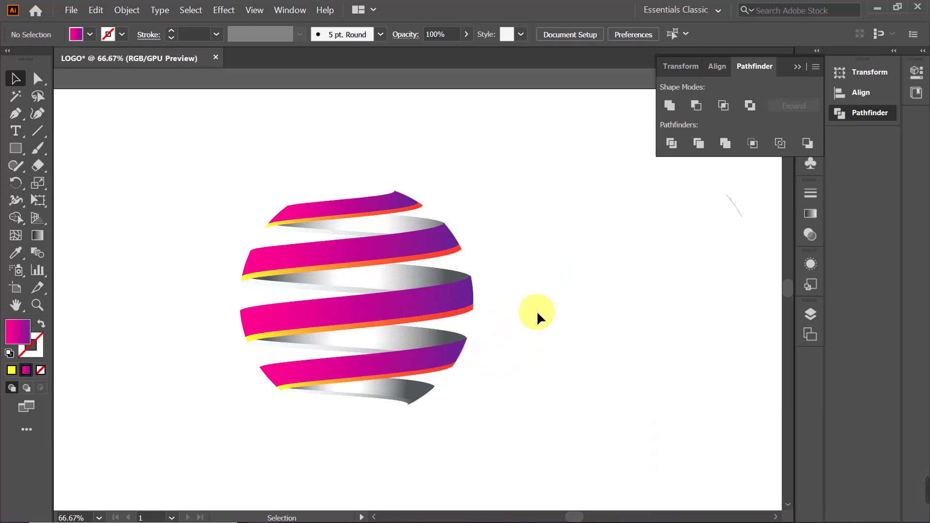
# Step: Draw a large circle with the Ellipse tool and place it over the left part of the ribbon sphere
pyautogui.rightClick(10, 148)
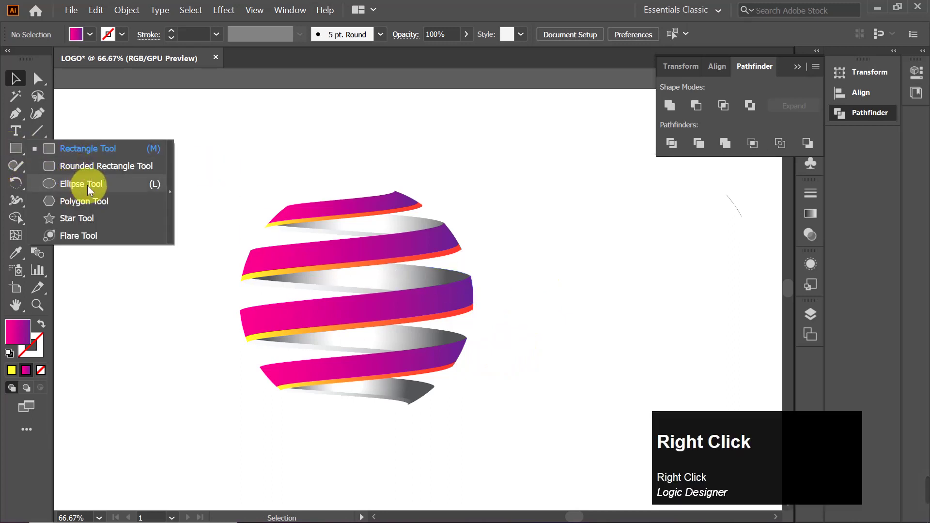
pyautogui.click(106, 183)
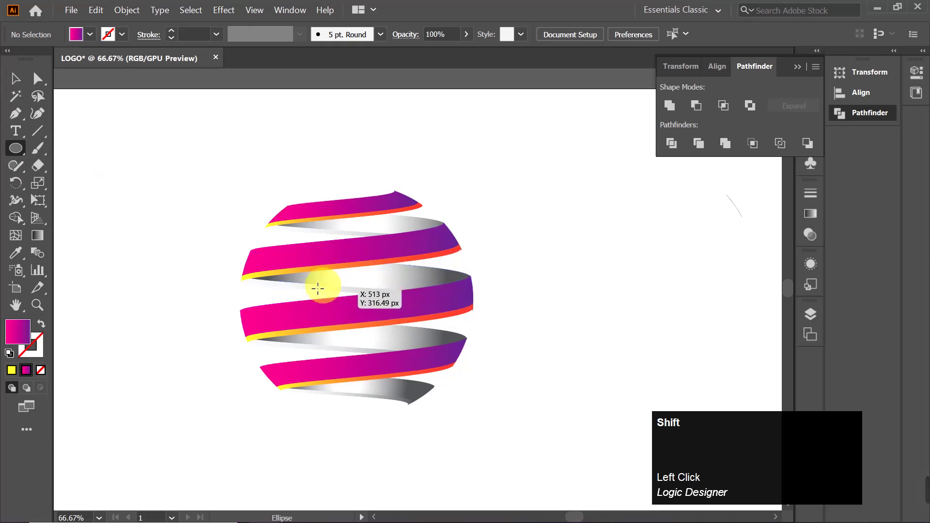
pyautogui.moveTo(507, 202); pyautogui.dragTo(610, 300)
pyautogui.moveTo(624, 331); pyautogui.dragTo(705, 385)
pyautogui.click(576, 289)
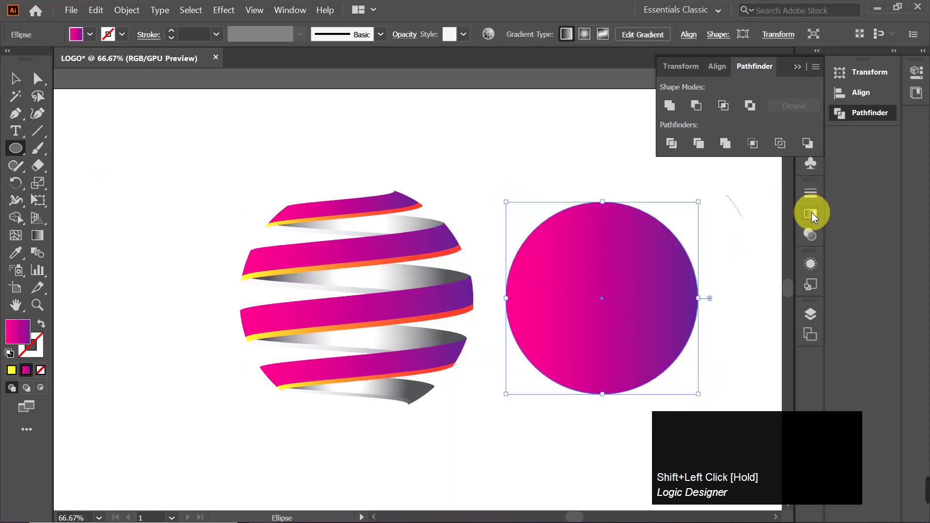
pyautogui.moveTo(627, 297); pyautogui.dragTo(199, 297)
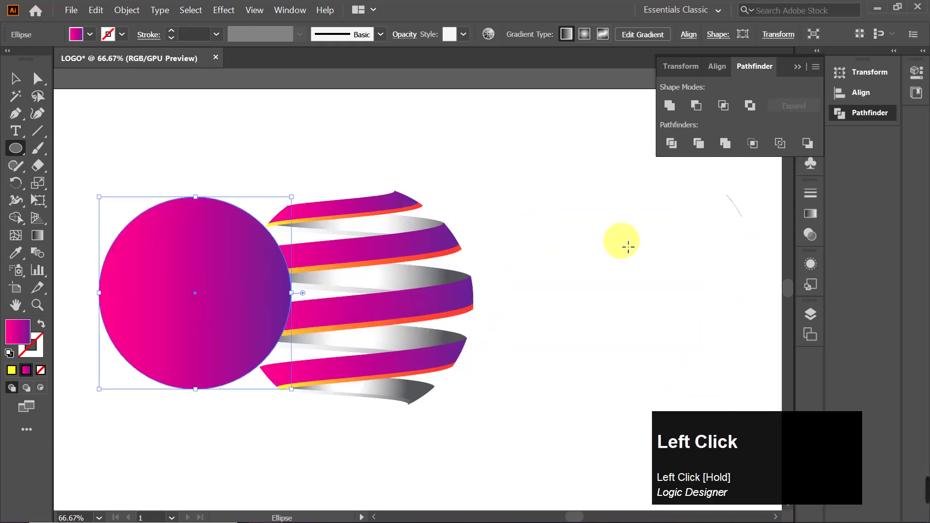
# Step: Fill the circle with the yellow-to-red gradient preset, reduce its orange stops by one and make the gradient radial
pyautogui.click(810, 213)
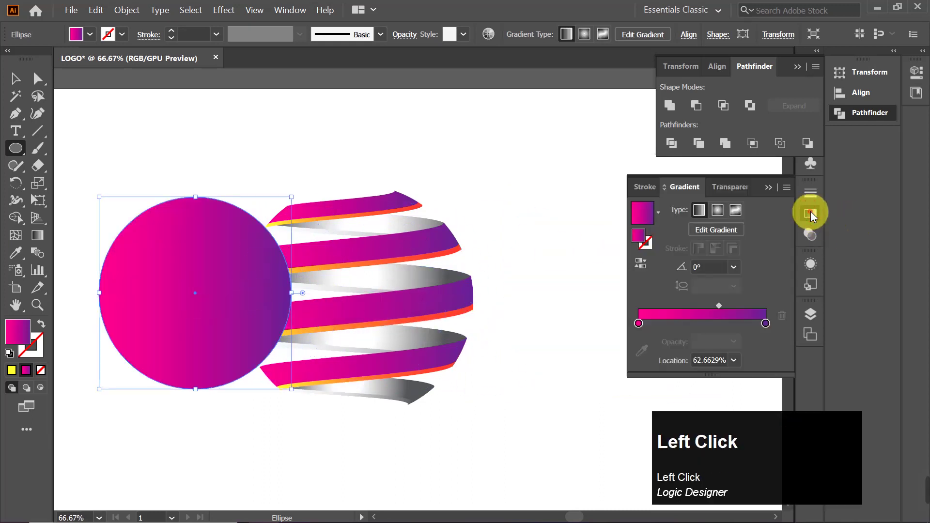
pyautogui.click(658, 212)
pyautogui.click(616, 263)
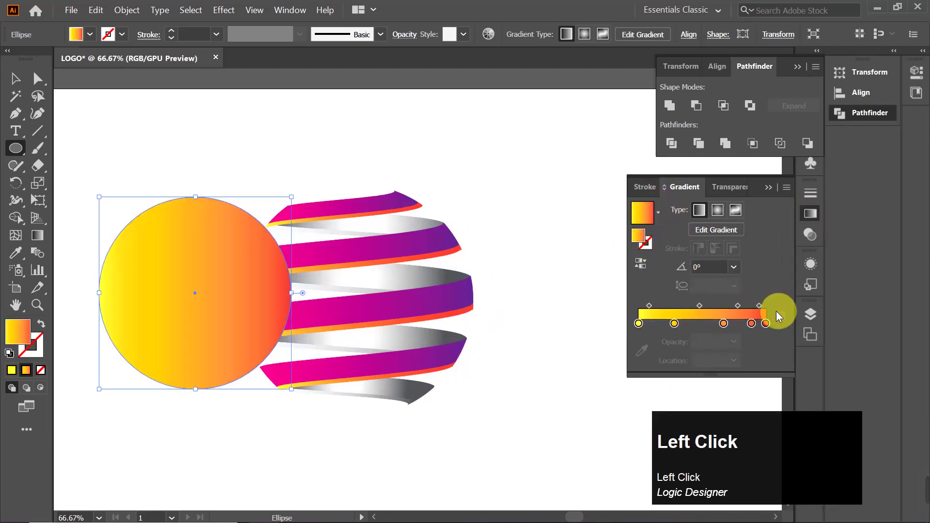
pyautogui.moveTo(725, 325); pyautogui.dragTo(757, 312)
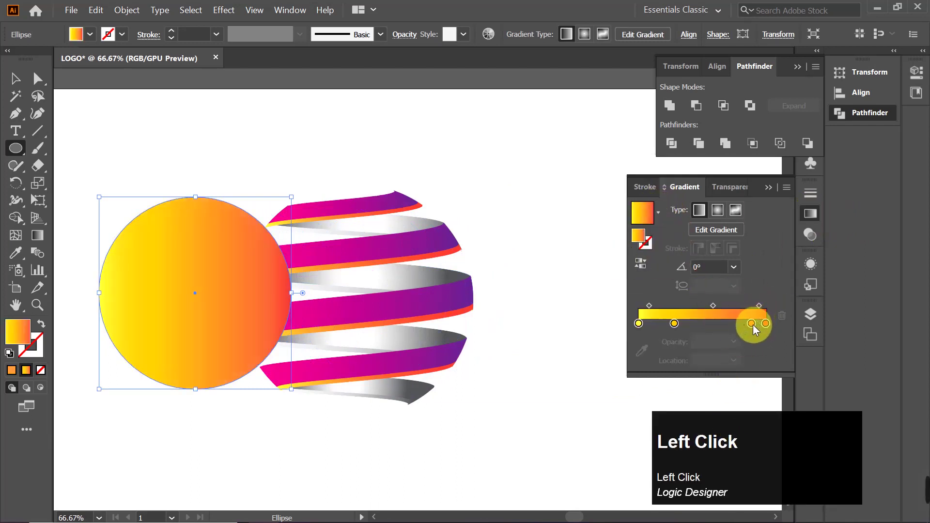
pyautogui.click(717, 210)
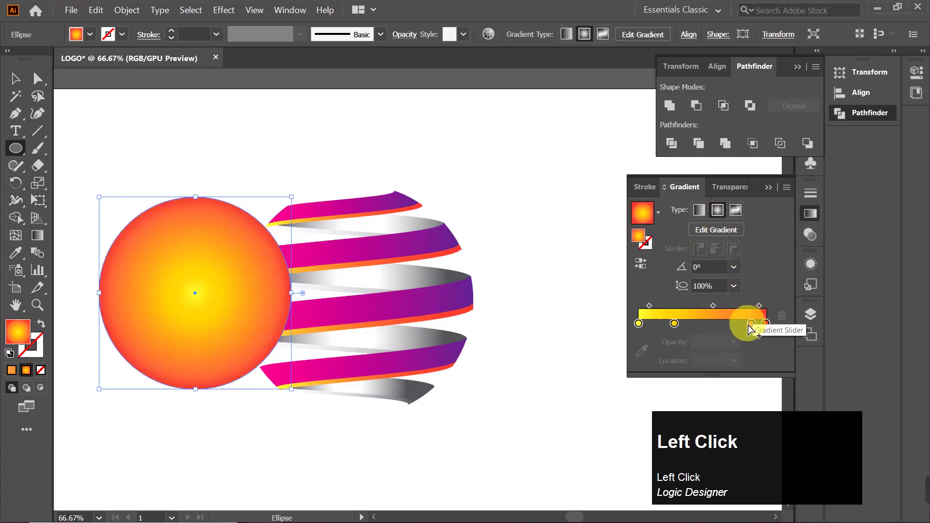
# Step: Remove the orange stop near the red end, shift the last midpoint to about 72% and the middle yellow stop to about 54%
pyautogui.moveTo(751, 323); pyautogui.dragTo(749, 353)
pyautogui.moveTo(734, 307); pyautogui.dragTo(741, 304)
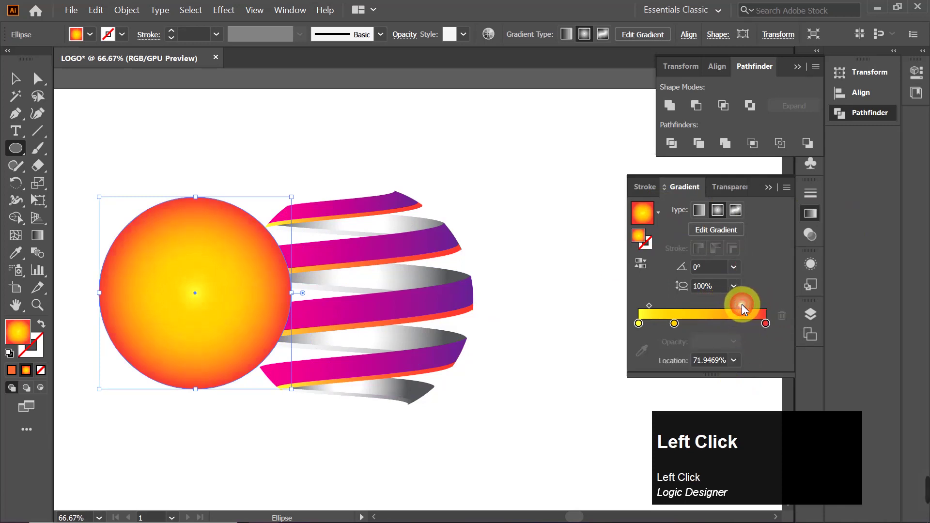
pyautogui.moveTo(674, 323); pyautogui.dragTo(710, 322)
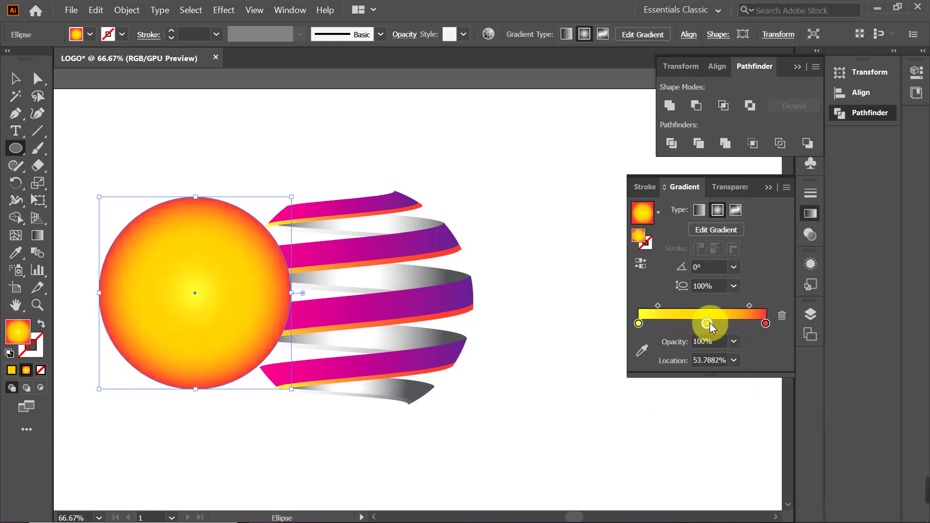
# Step: Move the gradient circle to the centre of the ribbon sphere and deselect it
pyautogui.click(16, 79)
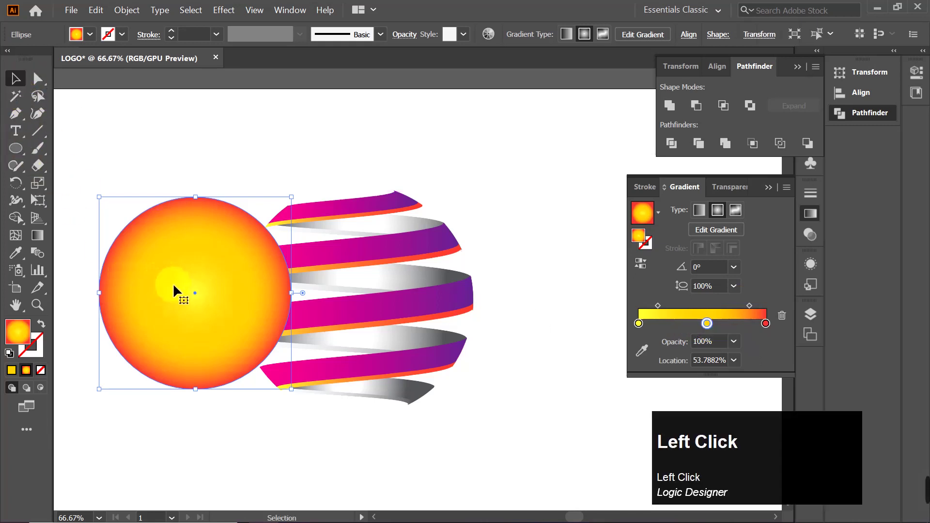
pyautogui.moveTo(194, 292); pyautogui.dragTo(351, 299)
pyautogui.moveTo(355, 300); pyautogui.dragTo(355, 301)
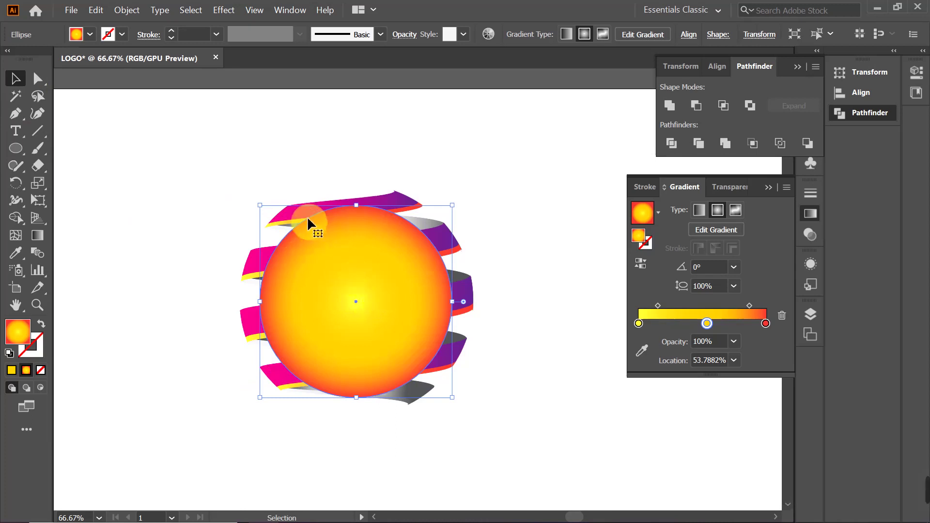
pyautogui.click(298, 173)
# Step: Bring the four coloured front stripes and their thin edges in front of the gradient circle
pyautogui.keyDown('shift'); pyautogui.click(301, 207); pyautogui.keyUp('shift')
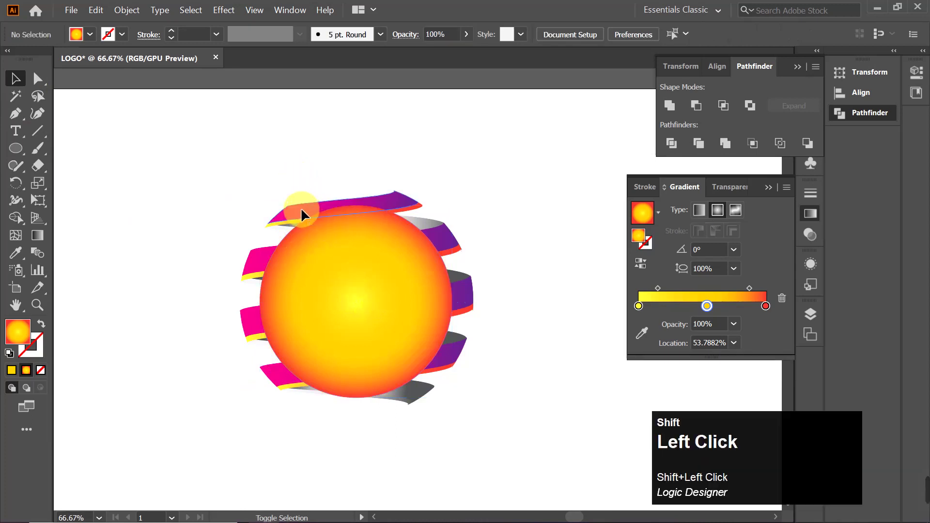
pyautogui.keyDown('shift'); pyautogui.click(278, 222); pyautogui.keyUp('shift')
pyautogui.keyDown('shift'); pyautogui.click(252, 263); pyautogui.keyUp('shift')
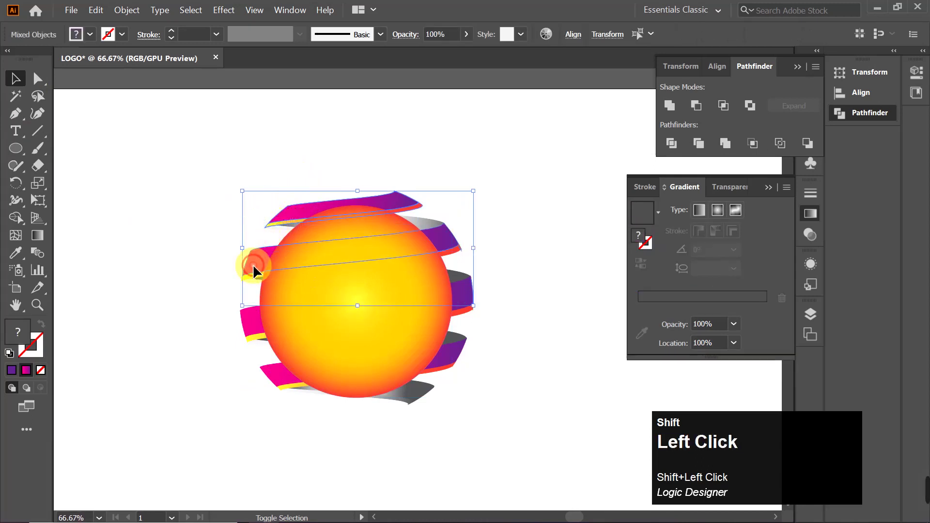
pyautogui.keyDown('shift'); pyautogui.click(250, 307); pyautogui.keyUp('shift')
pyautogui.keyDown('shift'); pyautogui.click(251, 319); pyautogui.keyUp('shift')
pyautogui.keyDown('shift'); pyautogui.click(257, 337); pyautogui.keyUp('shift')
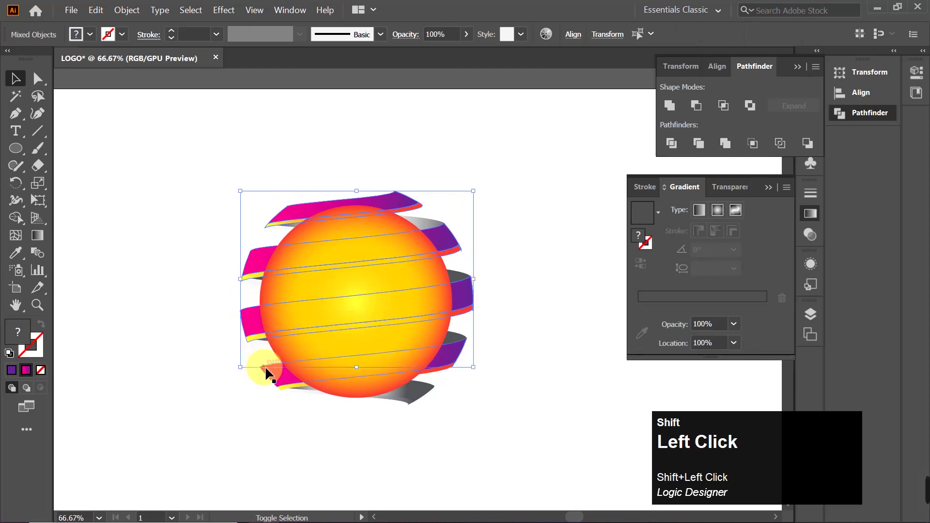
pyautogui.keyDown('shift'); pyautogui.click(288, 385); pyautogui.keyUp('shift')
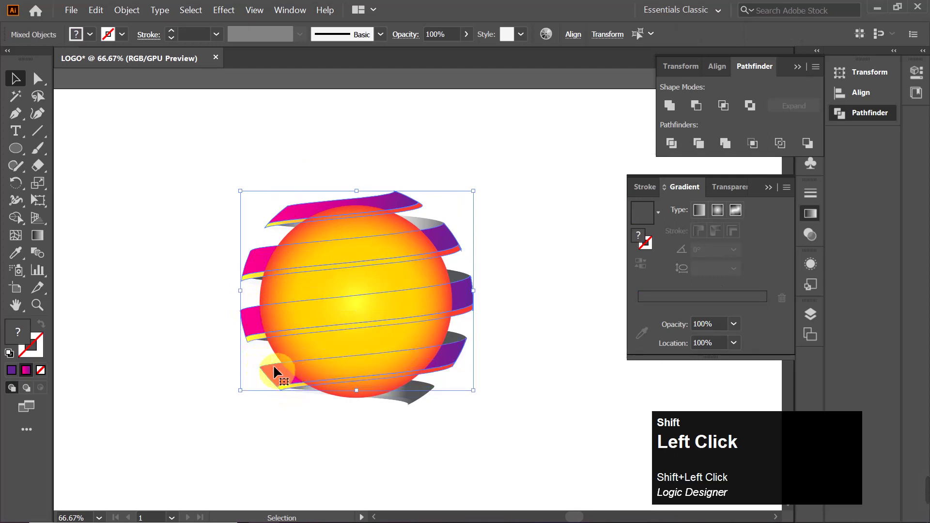
pyautogui.rightClick(255, 327)
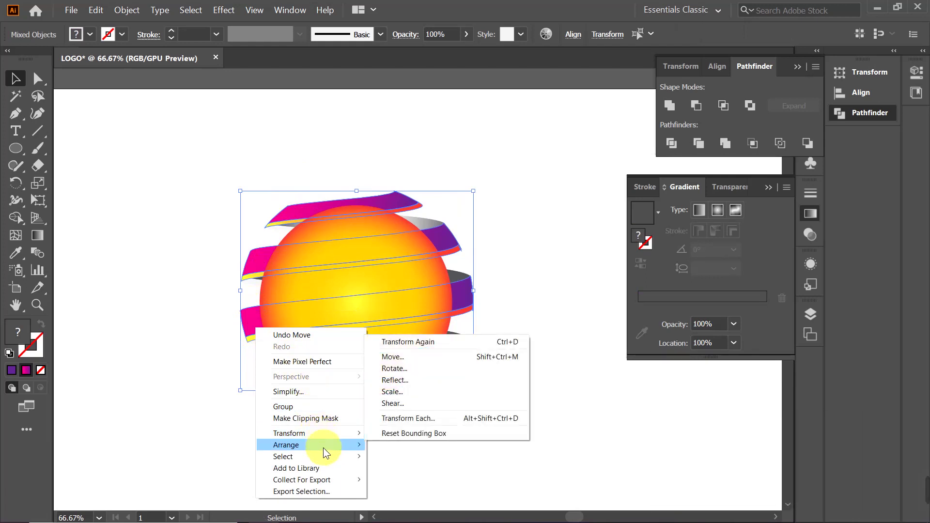
pyautogui.moveTo(353, 447)
pyautogui.click(390, 445)
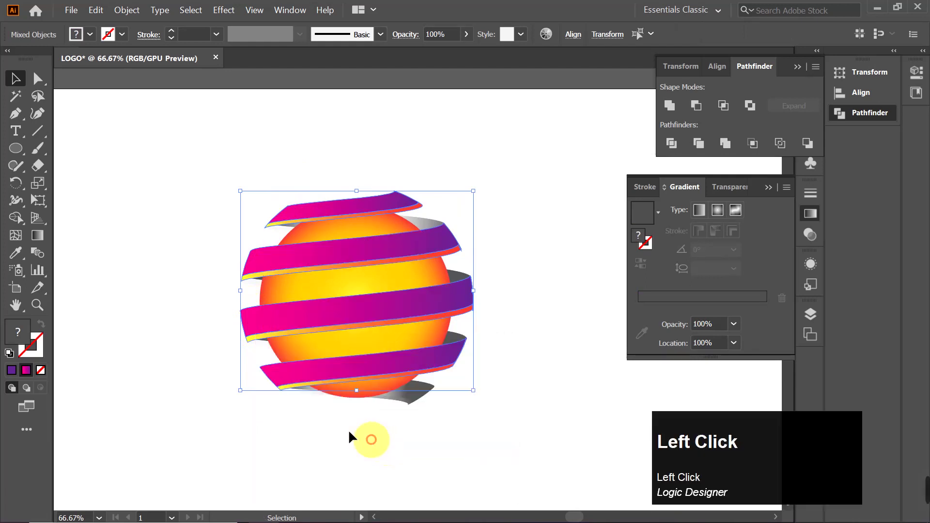
pyautogui.click(323, 423)
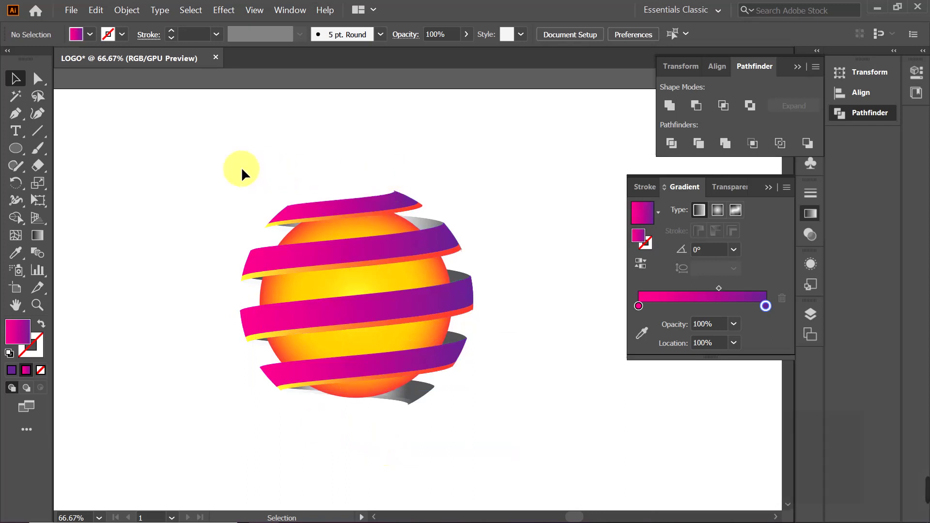
# Step: Group the four magenta-purple front stripes together with their thin yellow-red edges
pyautogui.keyDown('shift'); pyautogui.click(329, 207); pyautogui.keyUp('shift')
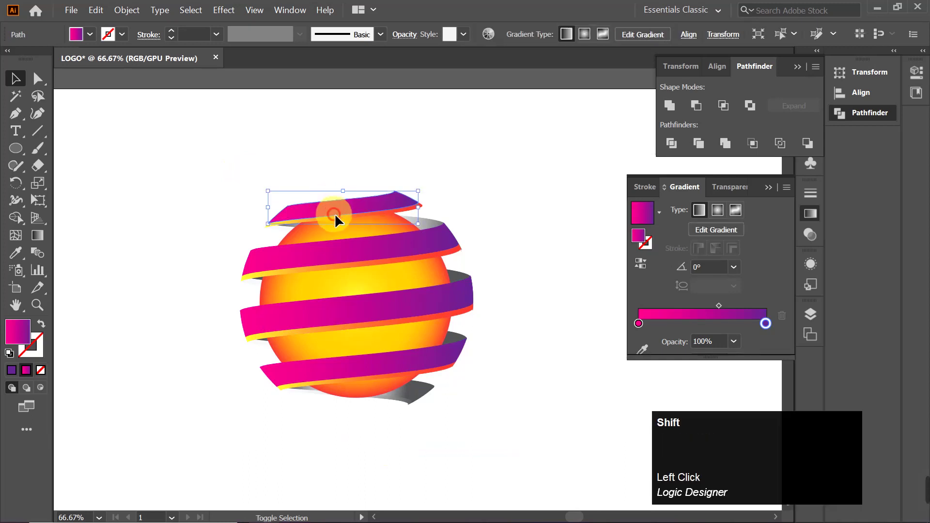
pyautogui.keyDown('shift'); pyautogui.click(340, 219); pyautogui.keyUp('shift')
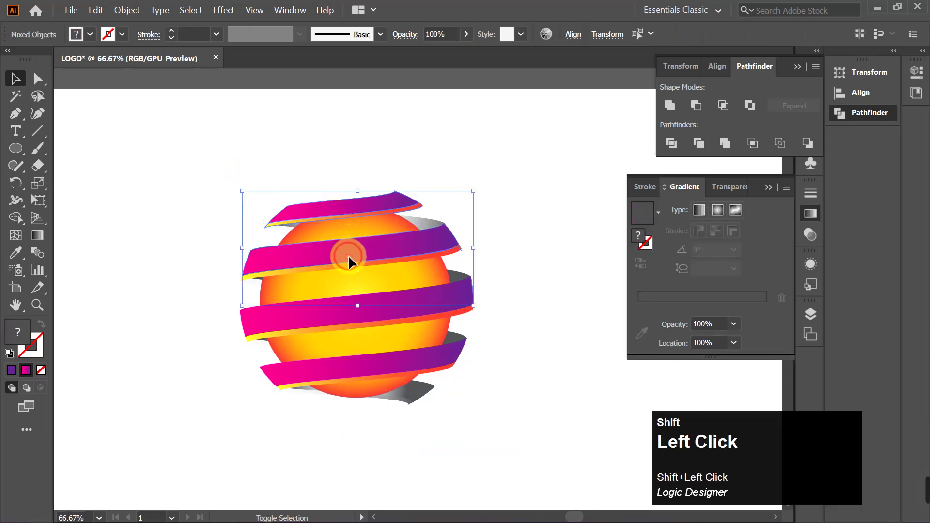
pyautogui.keyDown('shift'); pyautogui.click(365, 306); pyautogui.keyUp('shift')
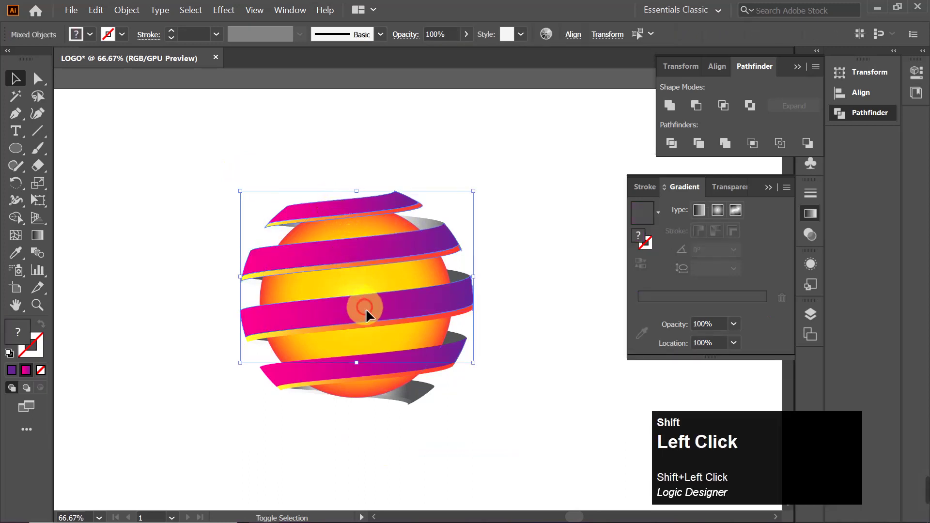
pyautogui.keyDown('shift'); pyautogui.click(385, 371); pyautogui.keyUp('shift')
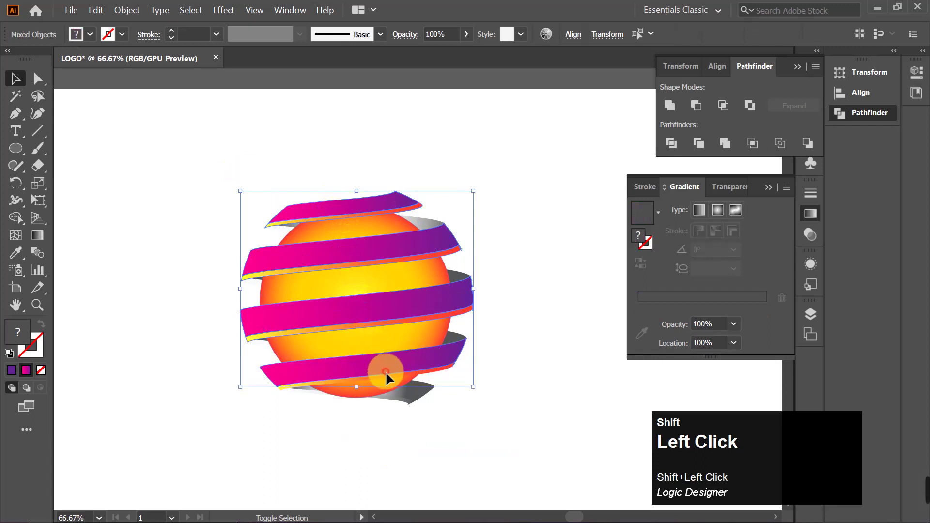
pyautogui.keyDown('shift'); pyautogui.click(388, 374); pyautogui.keyUp('shift')
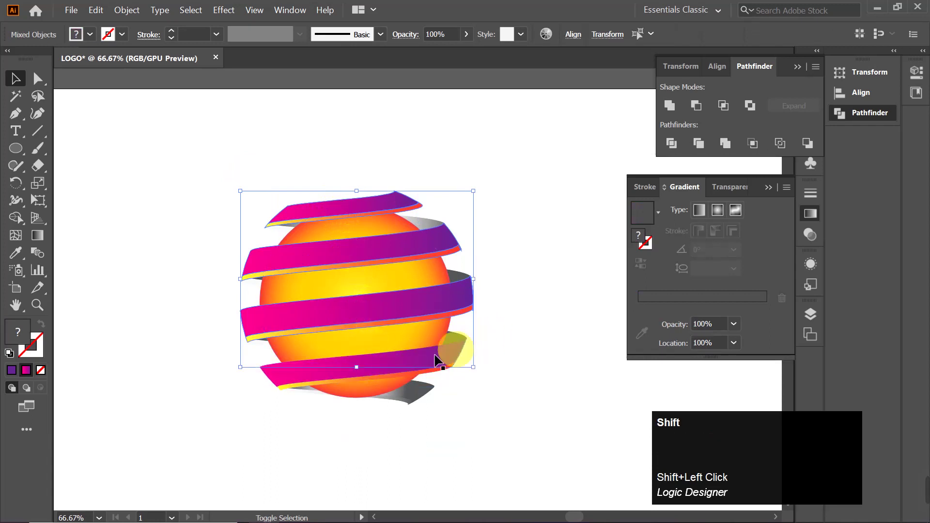
pyautogui.keyDown('shift'); pyautogui.click(364, 376); pyautogui.keyUp('shift')
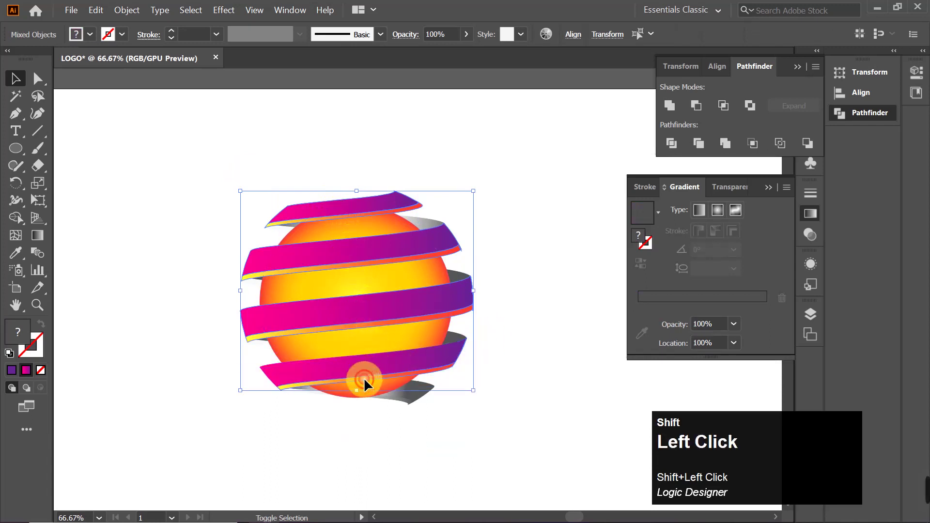
pyautogui.keyDown('shift'); pyautogui.click(377, 359); pyautogui.keyUp('shift')
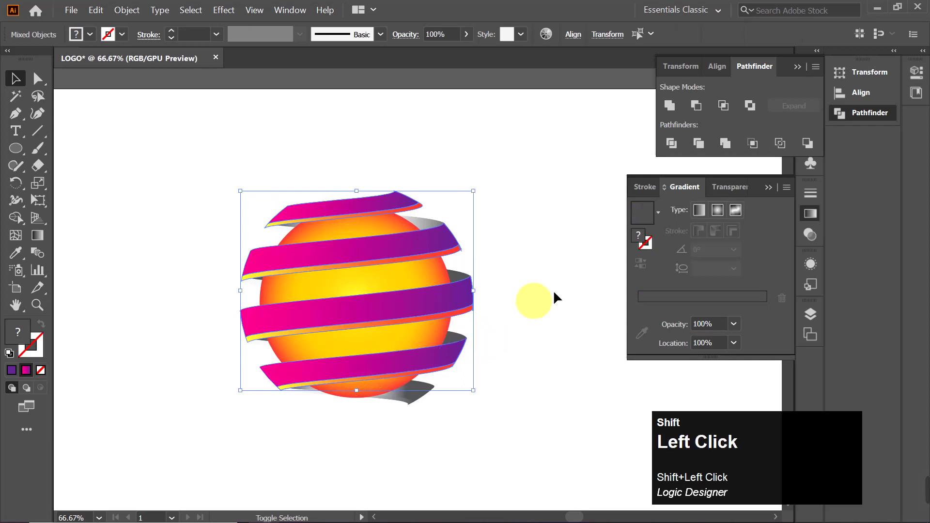
pyautogui.press('ctrl')
pyautogui.hotkey('ctrl', 'g')
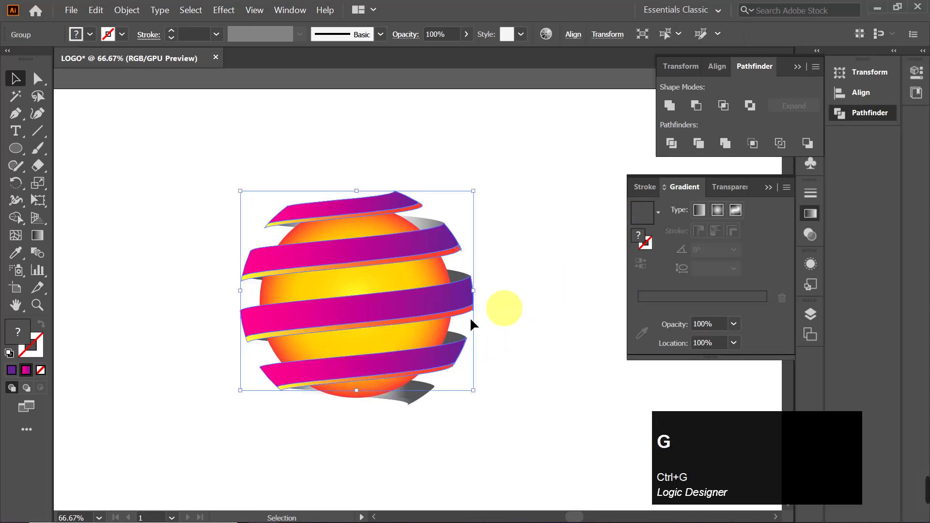
# Step: Move the front stripe group and the gradient circle aside, and group all the grey back stripes
pyautogui.moveTo(390, 306); pyautogui.dragTo(504, 295)
pyautogui.click(279, 275)
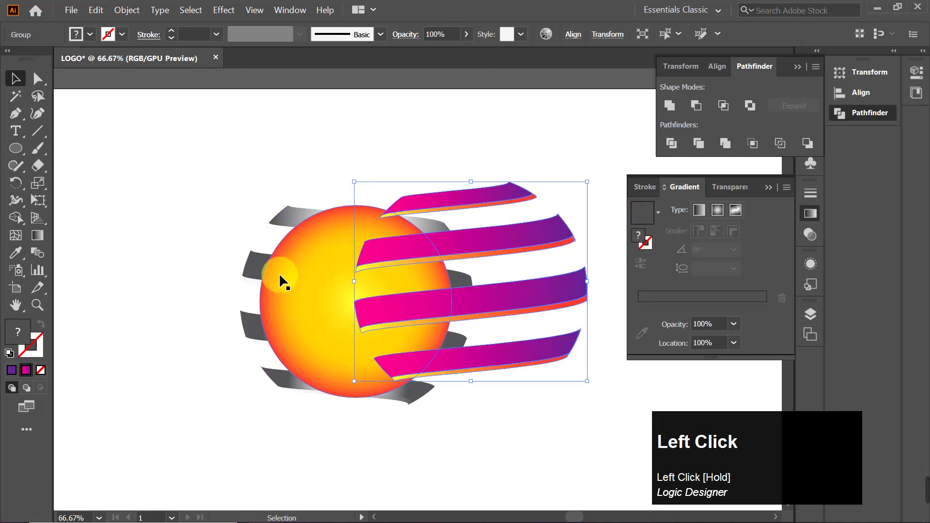
pyautogui.moveTo(291, 278); pyautogui.dragTo(471, 276)
pyautogui.moveTo(223, 166); pyautogui.dragTo(322, 437)
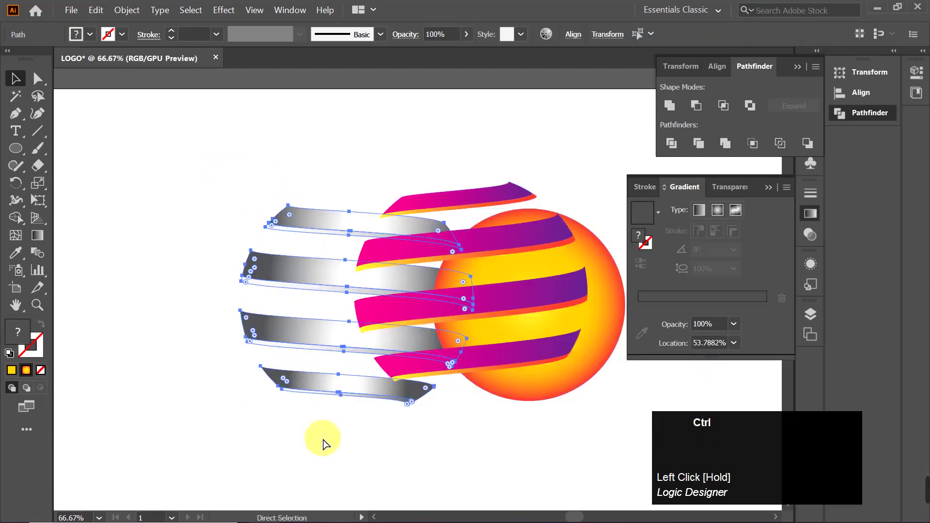
pyautogui.hotkey('ctrl', 'g')
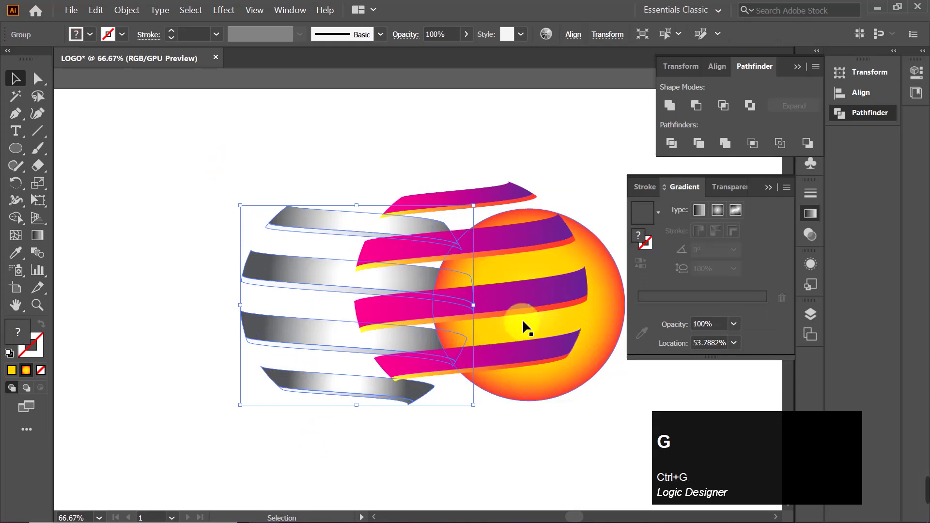
# Step: Move the front stripe group back over the grey stripes and nudge it until the ribbon ends line up
pyautogui.moveTo(467, 309); pyautogui.dragTo(410, 315)
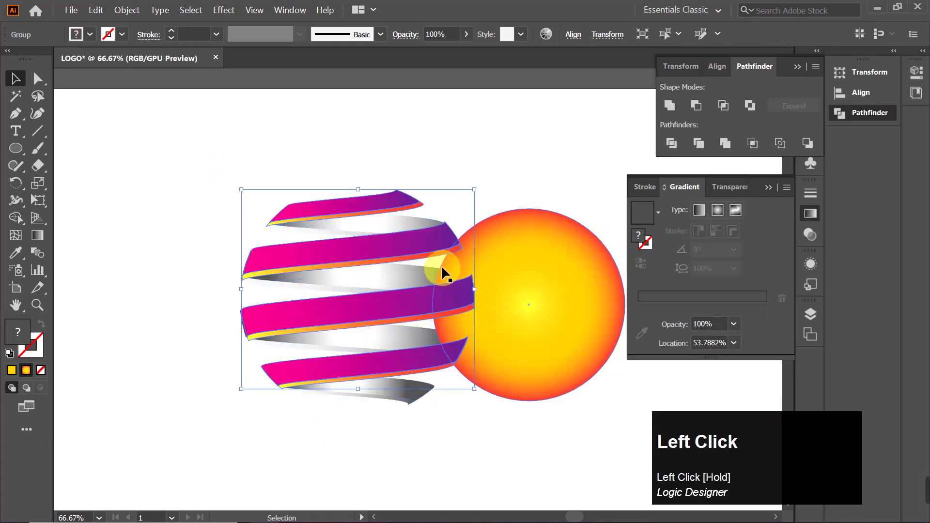
pyautogui.press('Left')
pyautogui.press('Left')
pyautogui.press('Left')
pyautogui.press('Left')
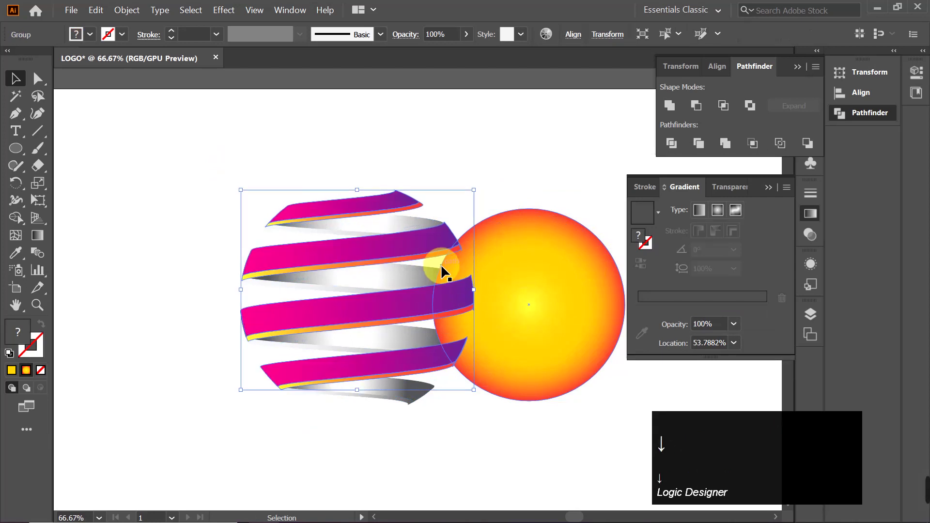
# Step: Move the gradient circle back to the centre of the ribbon sphere and shrink it slightly, proportionally from its centre
pyautogui.moveTo(543, 283); pyautogui.dragTo(386, 276)
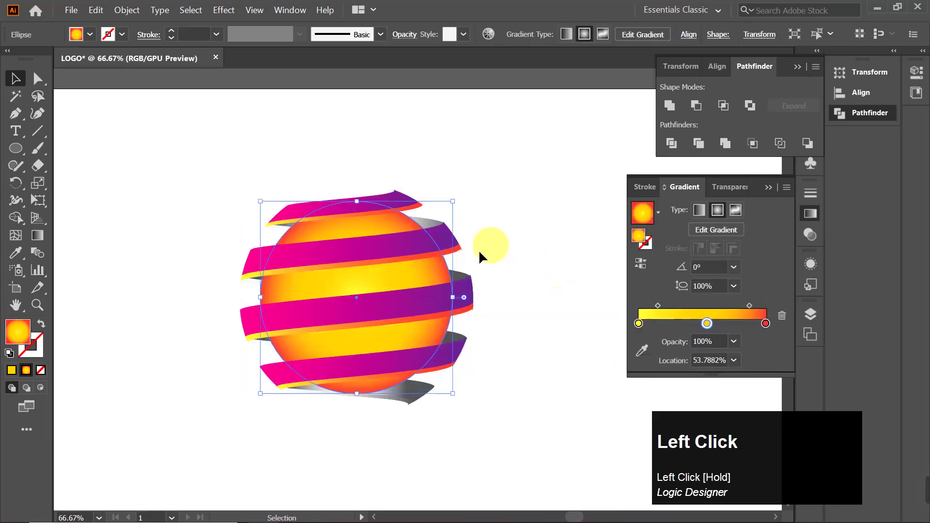
pyautogui.click(419, 274)
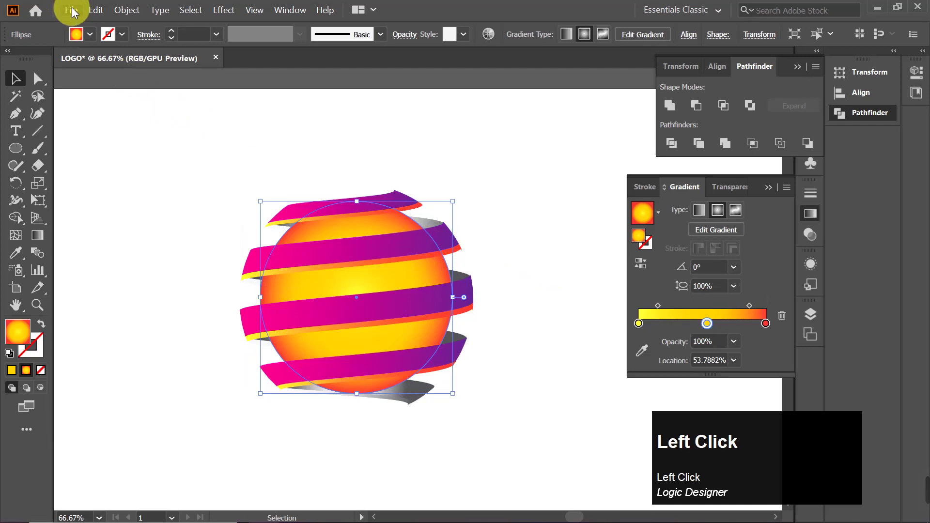
pyautogui.keyDown('shift'); pyautogui.click(453, 394); pyautogui.keyUp('shift')
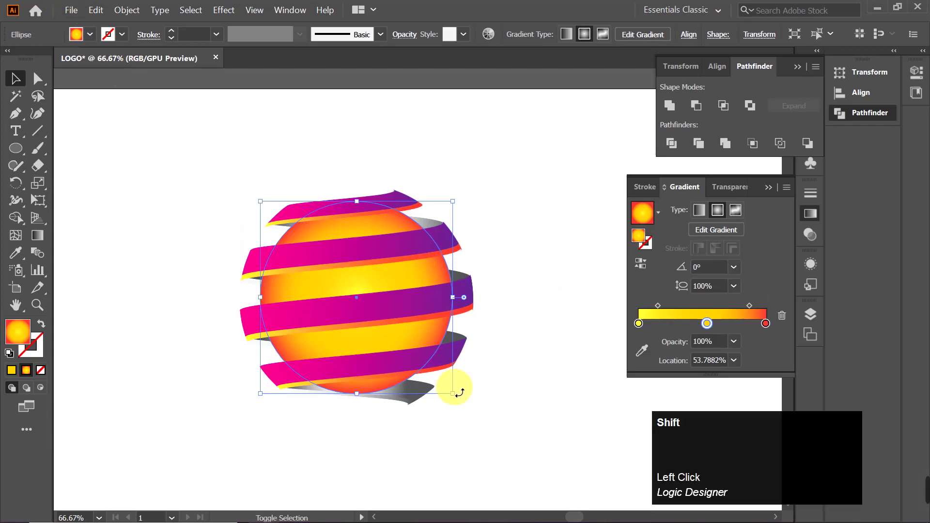
pyautogui.moveTo(457, 399); pyautogui.dragTo(453, 390)
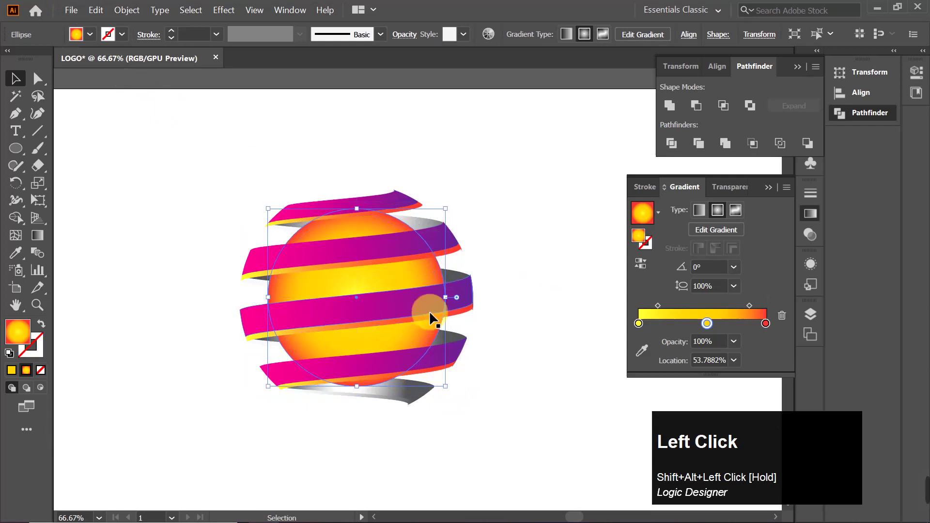
# Step: Paste a copy of the gradient circle in front of it and enlarge it proportionally from its centre to nearly fill the ribbon sphere
pyautogui.click(93, 10)
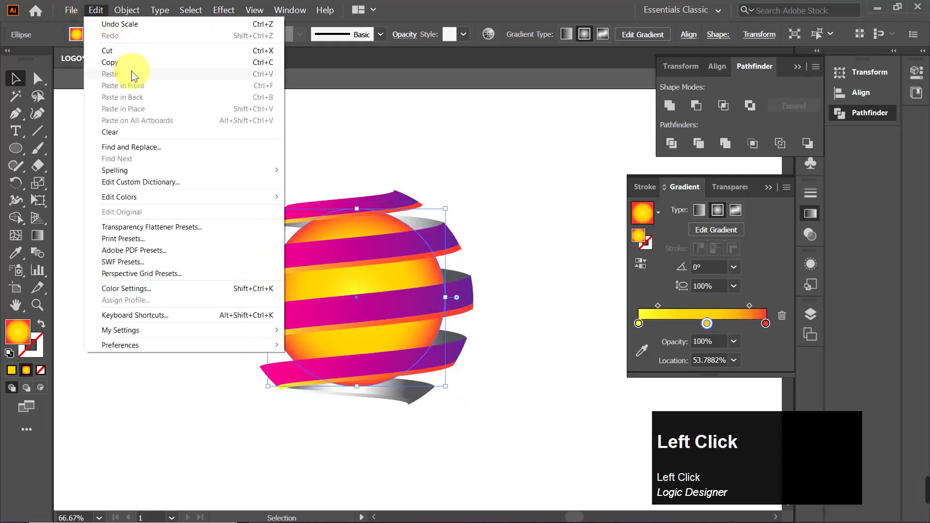
pyautogui.click(129, 62)
pyautogui.click(89, 10)
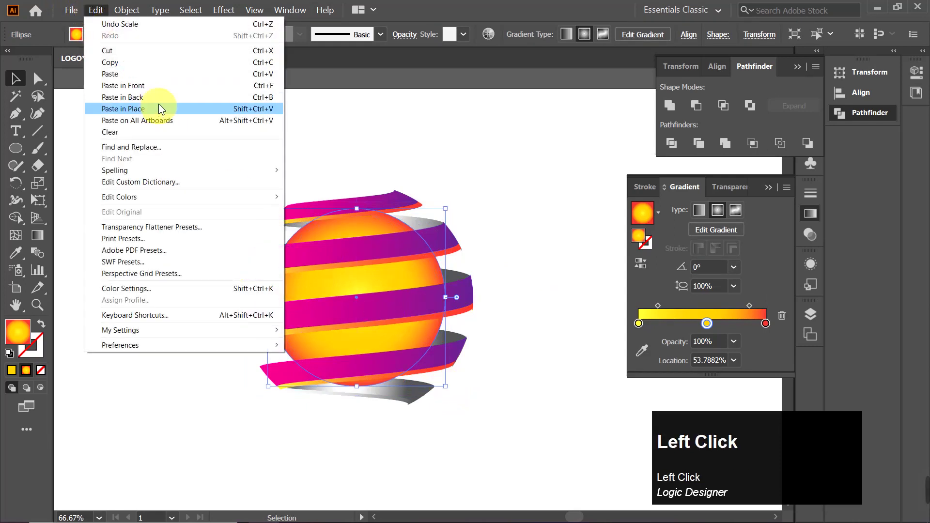
pyautogui.click(157, 86)
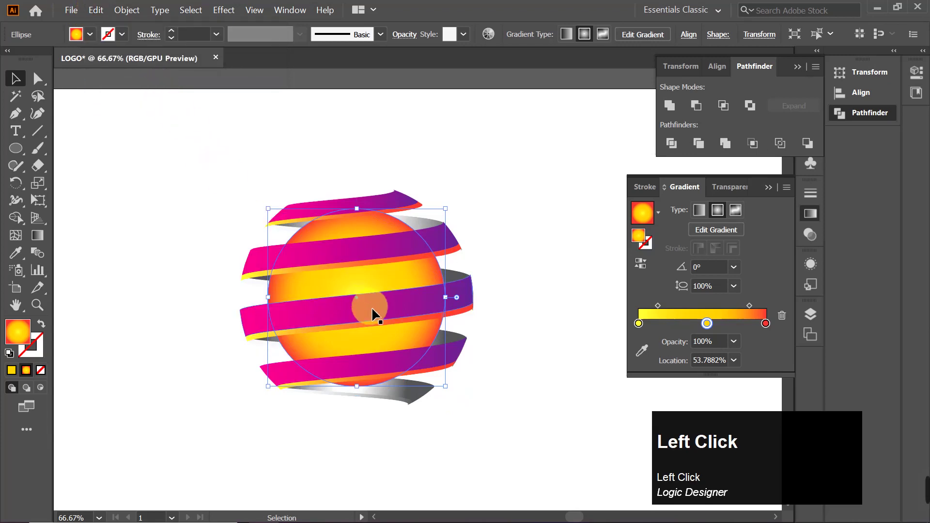
pyautogui.press('shift')
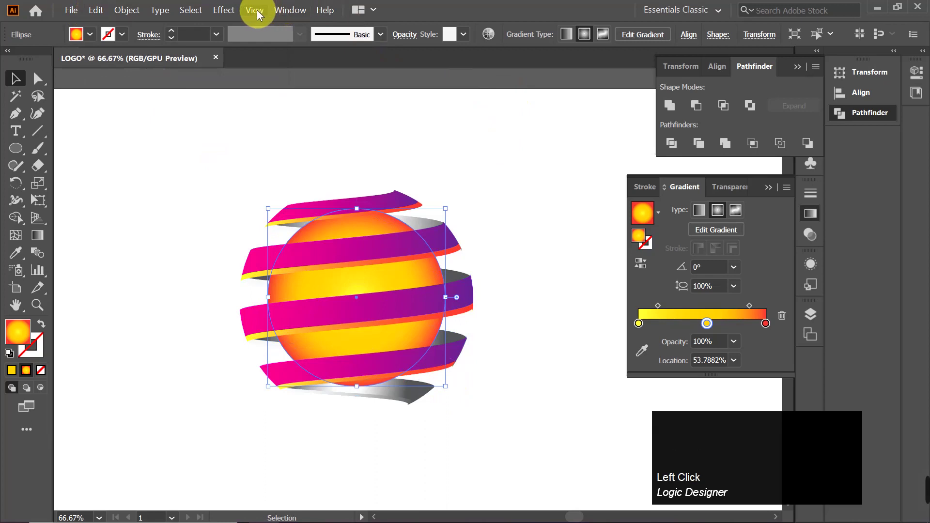
pyautogui.press('shift')
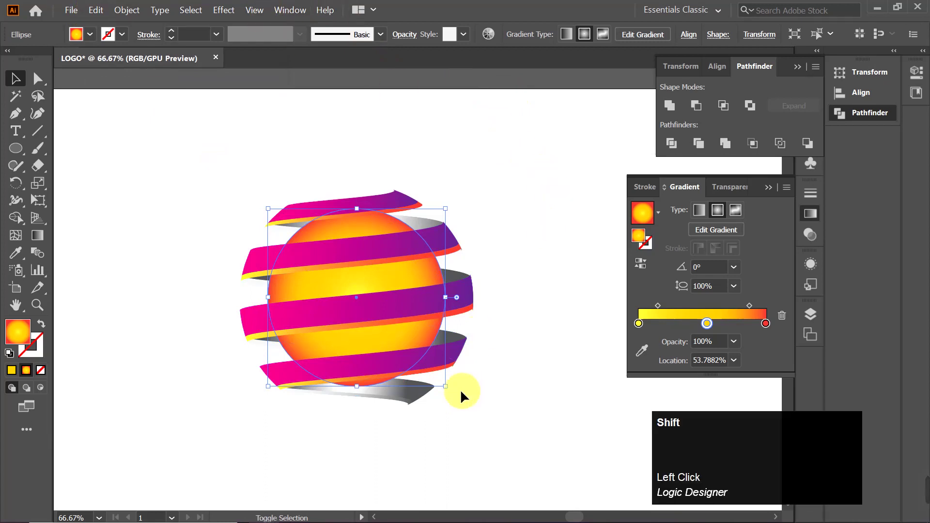
pyautogui.press('alt')
pyautogui.moveTo(445, 386); pyautogui.dragTo(463, 392)
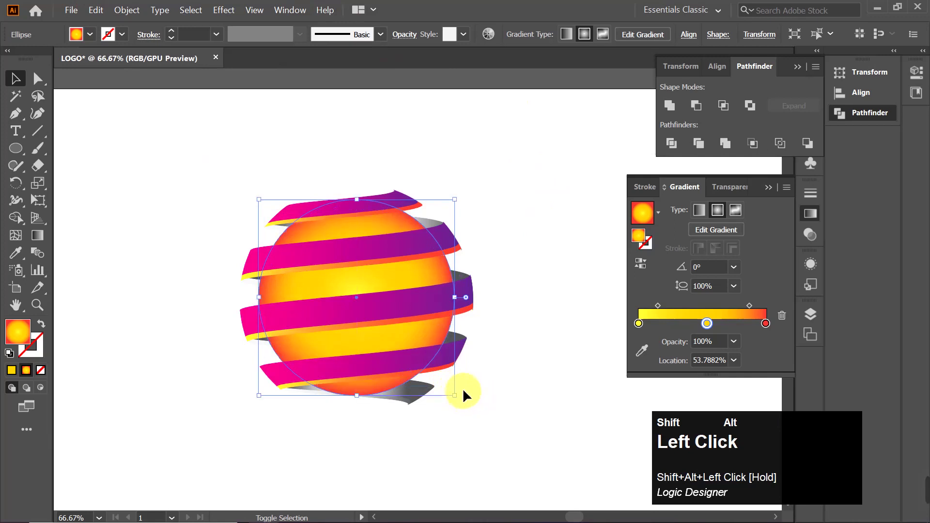
pyautogui.click(518, 249)
# Step: Add an Outer Glow effect to the enlarged gradient circle and choose a bright golden-orange glow colour
pyautogui.click(434, 339)
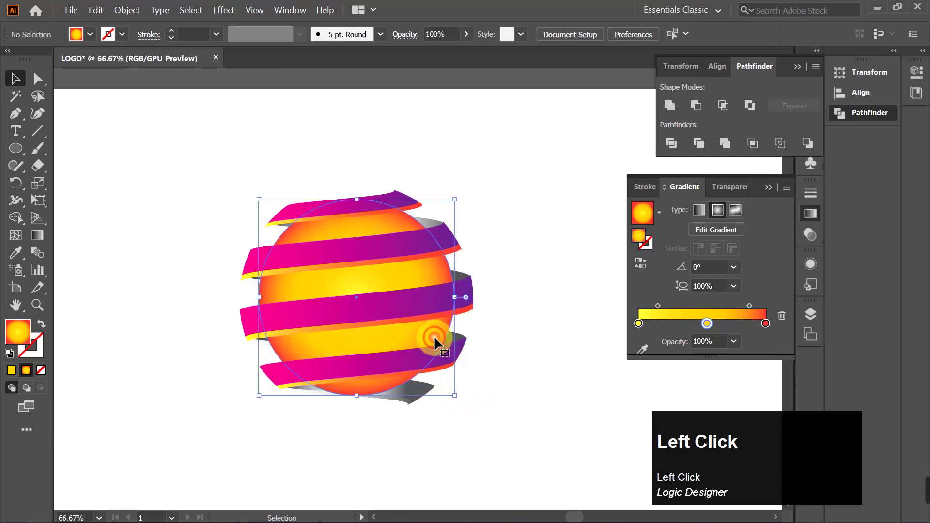
pyautogui.click(225, 11)
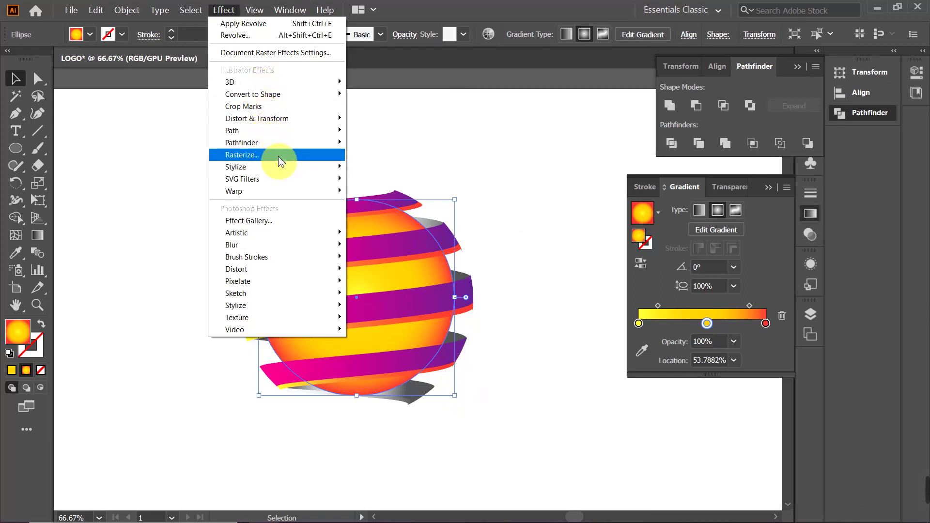
pyautogui.moveTo(253, 166)
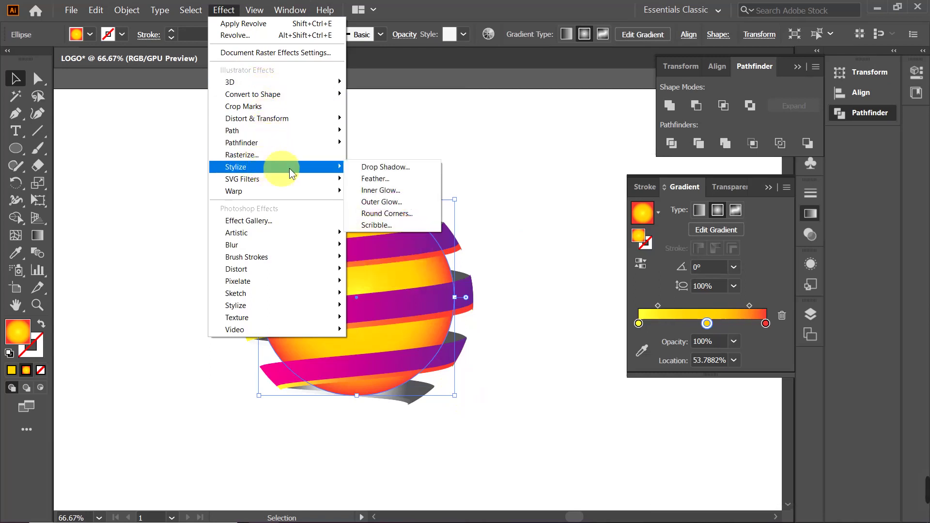
pyautogui.click(402, 202)
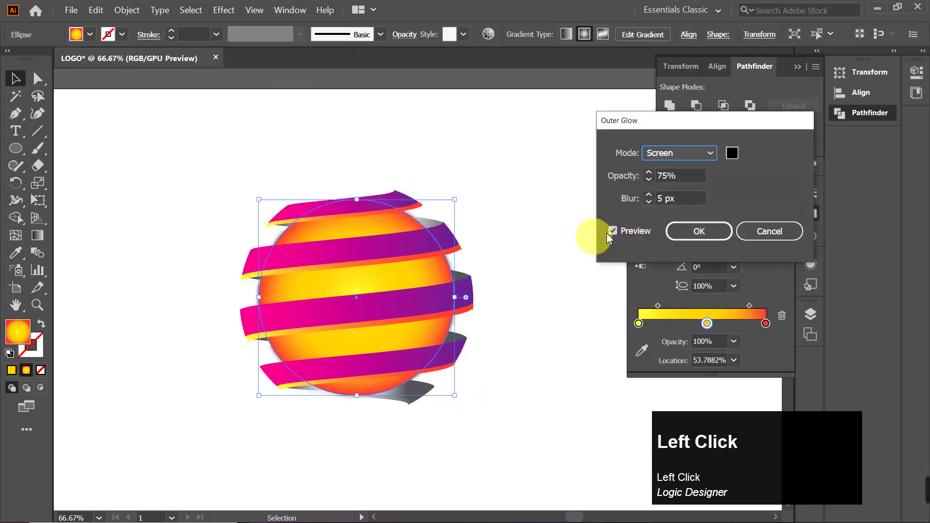
pyautogui.click(734, 156)
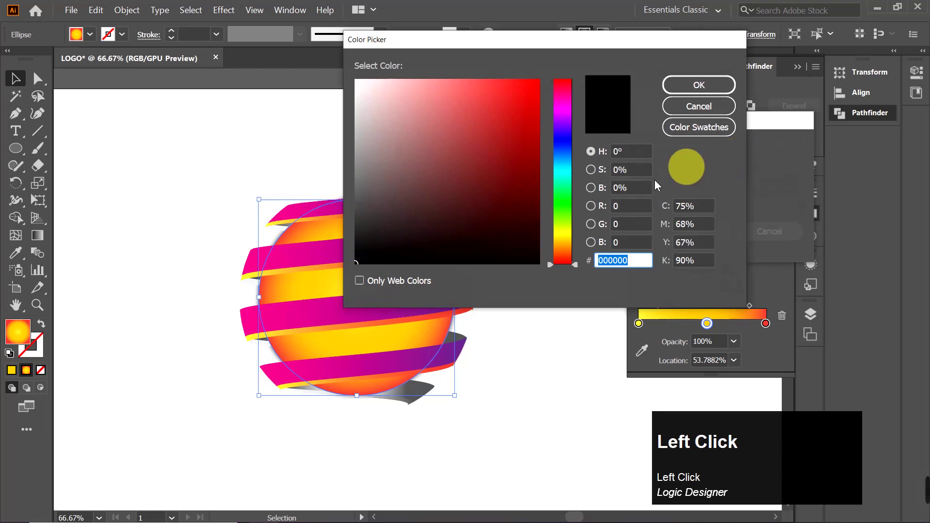
pyautogui.click(565, 237)
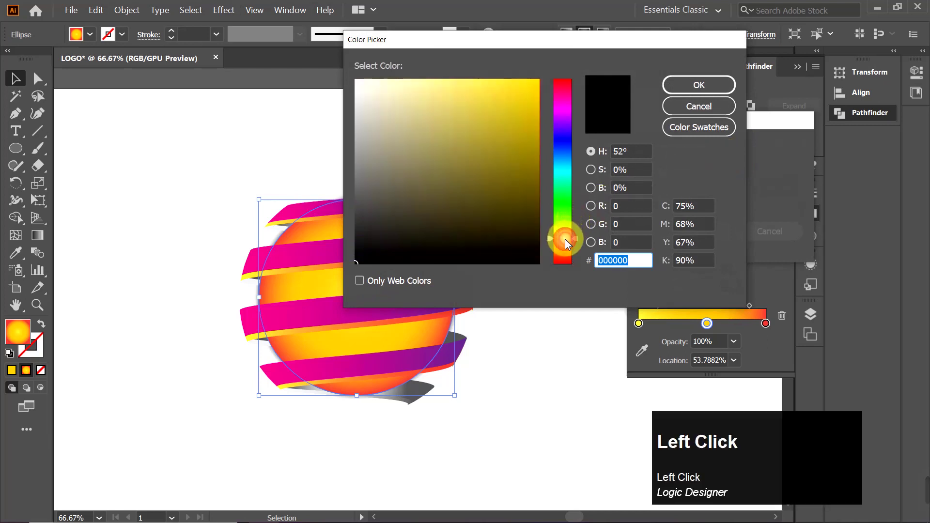
pyautogui.click(499, 156)
pyautogui.click(505, 120)
pyautogui.moveTo(506, 120)
pyautogui.mouseDown()
pyautogui.moveTo(501, 99)
pyautogui.moveTo(488, 108)
pyautogui.moveTo(497, 131)
pyautogui.mouseUp()
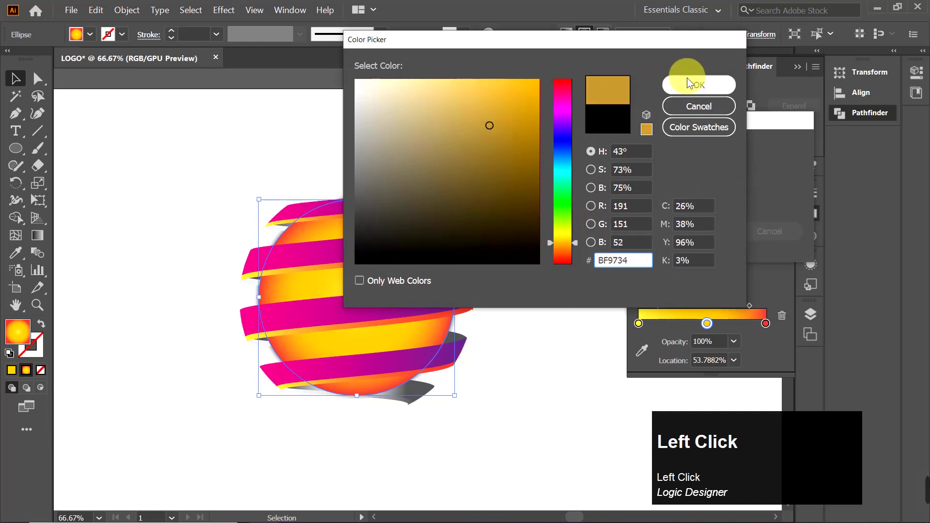
pyautogui.click(532, 104)
pyautogui.moveTo(535, 108)
pyautogui.mouseDown()
pyautogui.moveTo(532, 116)
pyautogui.moveTo(532, 96)
pyautogui.moveTo(537, 103)
pyautogui.mouseUp()
pyautogui.click(686, 88)
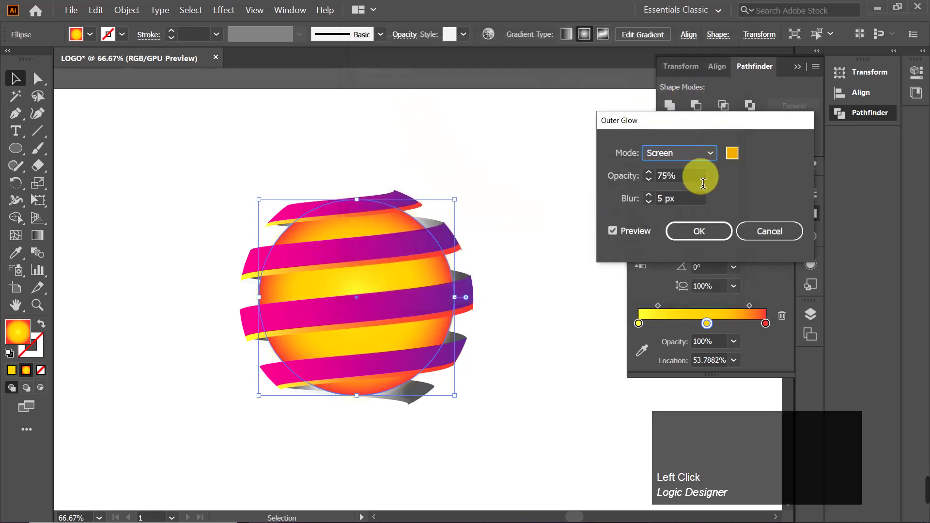
# Step: Increase the outer glow's blur to 28 px
pyautogui.click(649, 195)
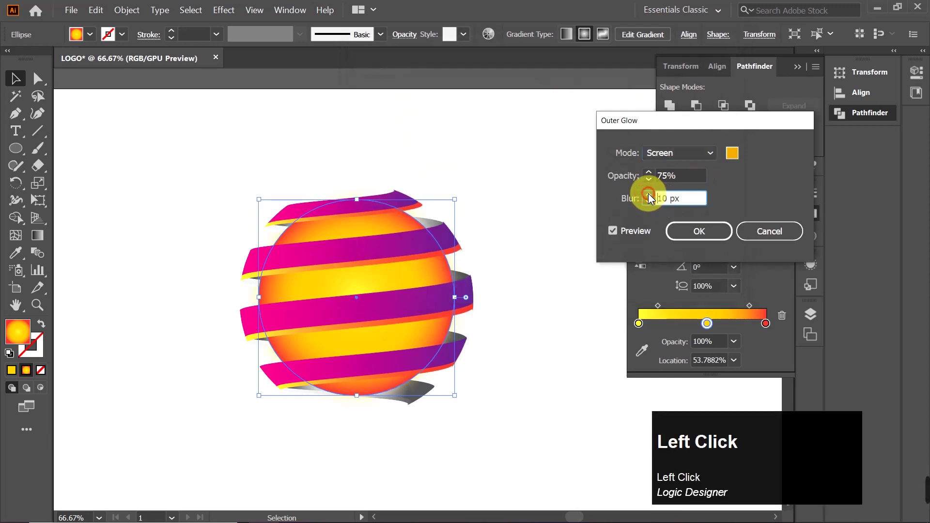
pyautogui.click(648, 194)
pyautogui.click(648, 193)
pyautogui.click(648, 193)
pyautogui.click(648, 193)
pyautogui.click(648, 194)
pyautogui.click(648, 193)
pyautogui.click(648, 193)
pyautogui.click(648, 194)
pyautogui.click(648, 193)
pyautogui.click(648, 193)
pyautogui.click(648, 193)
pyautogui.click(648, 193)
pyautogui.click(648, 194)
pyautogui.click(648, 193)
pyautogui.click(648, 193)
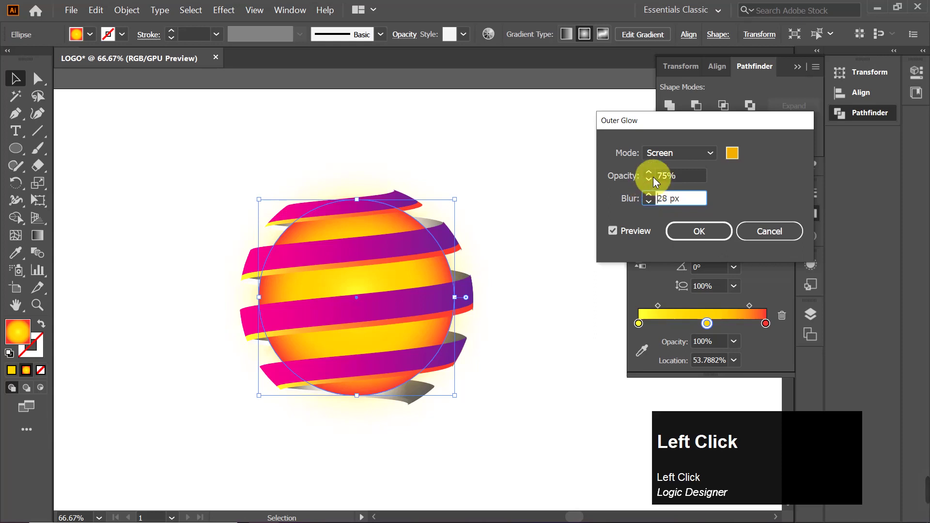
# Step: Set the outer glow's opacity to 50% and its blur to 30 px, and apply the effect
pyautogui.click(668, 183)
pyautogui.moveTo(669, 184); pyautogui.dragTo(655, 177)
pyautogui.write('50')
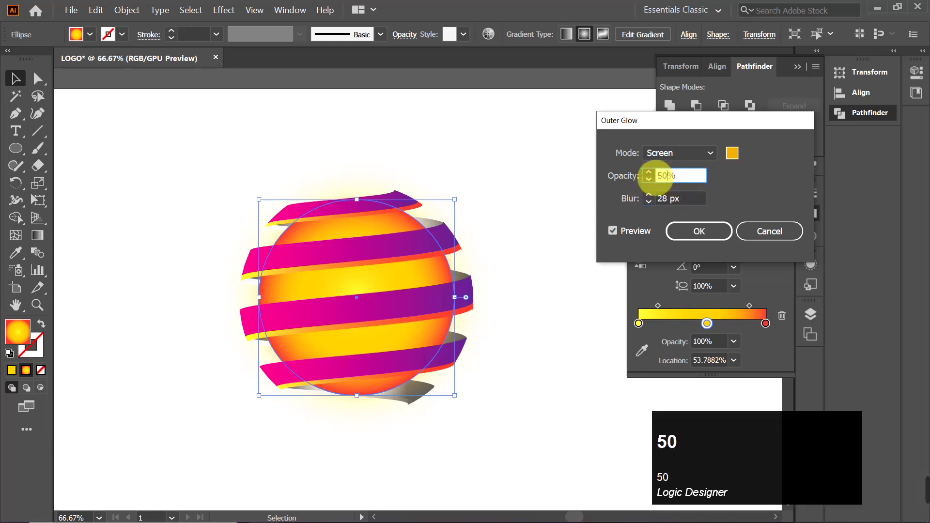
pyautogui.click(669, 199)
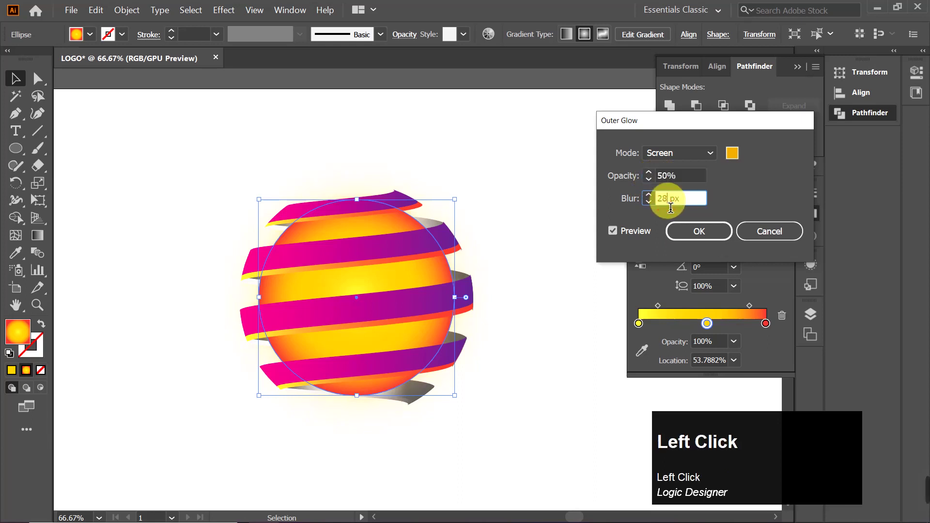
pyautogui.press('Up')
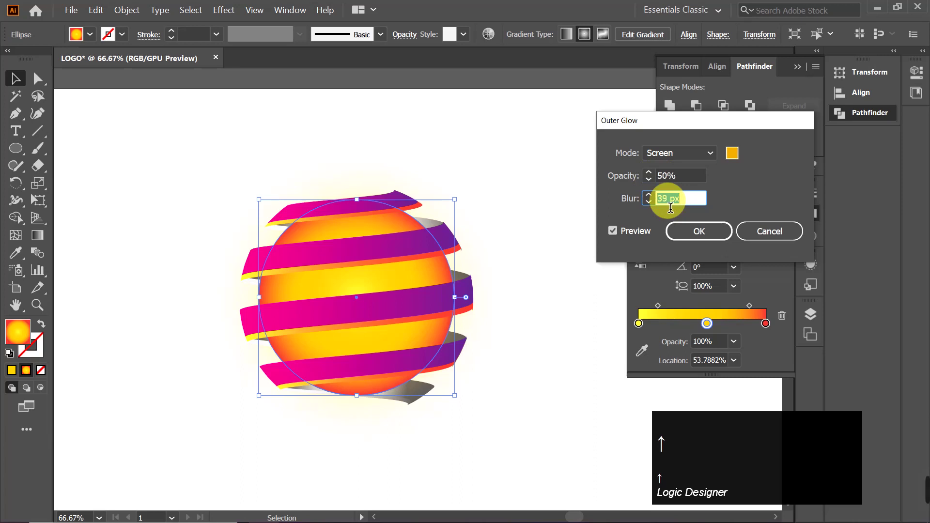
pyautogui.press('Down')
pyautogui.press('Down')
pyautogui.click(691, 225)
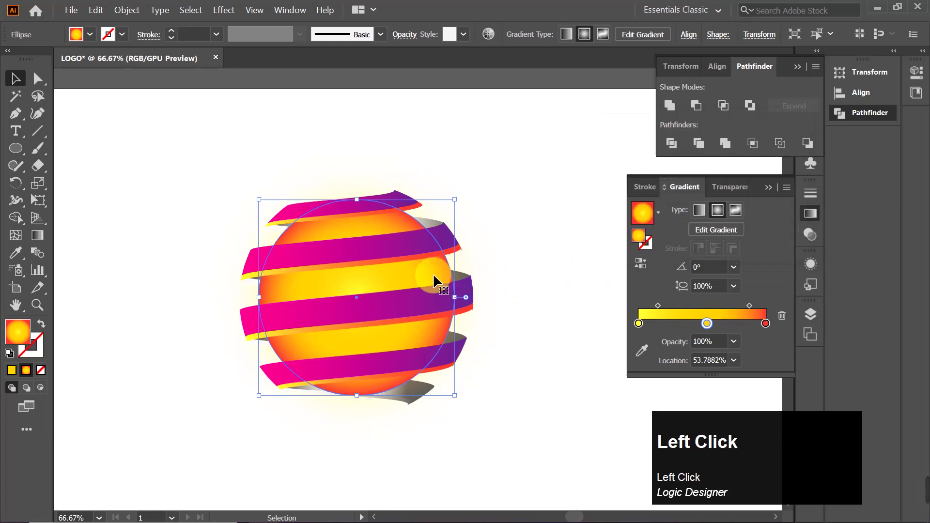
# Step: Send the glowing gradient circle one level backward and shrink it slightly, proportionally from its centre
pyautogui.press('shift')
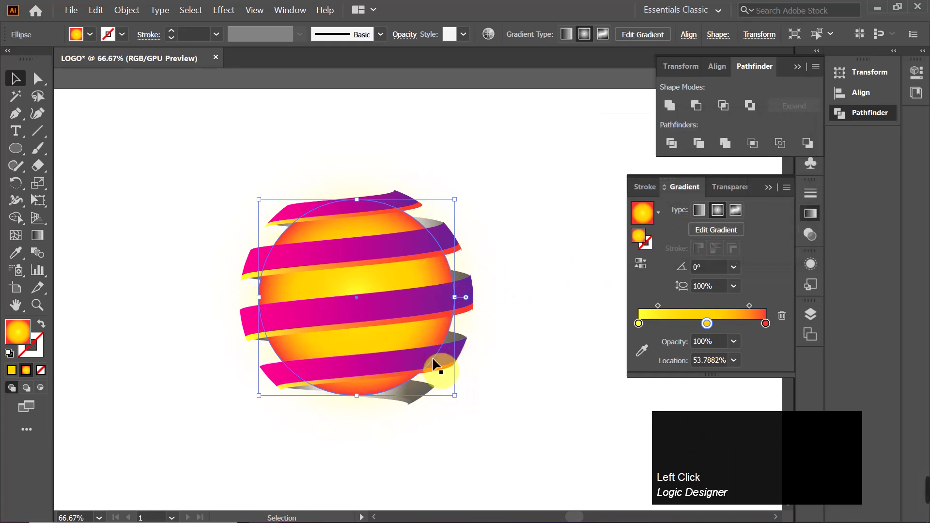
pyautogui.rightClick(417, 332)
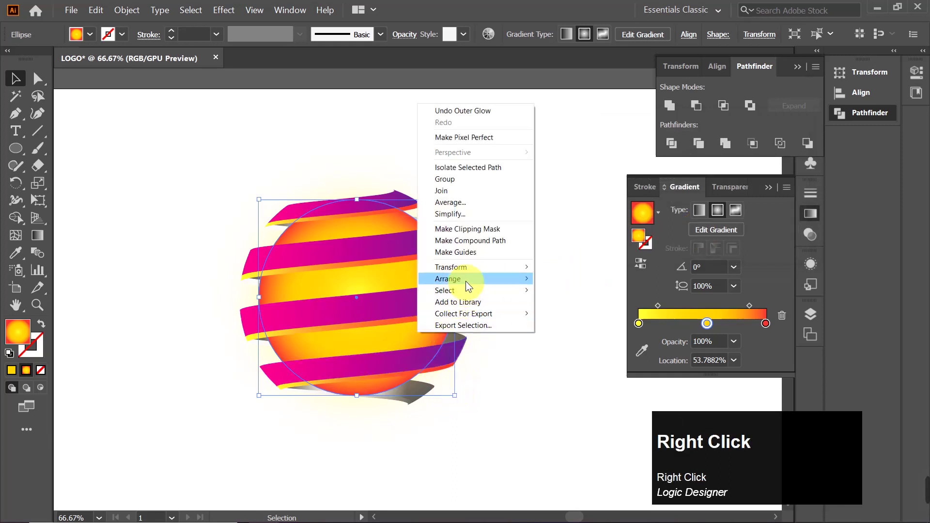
pyautogui.moveTo(466, 279)
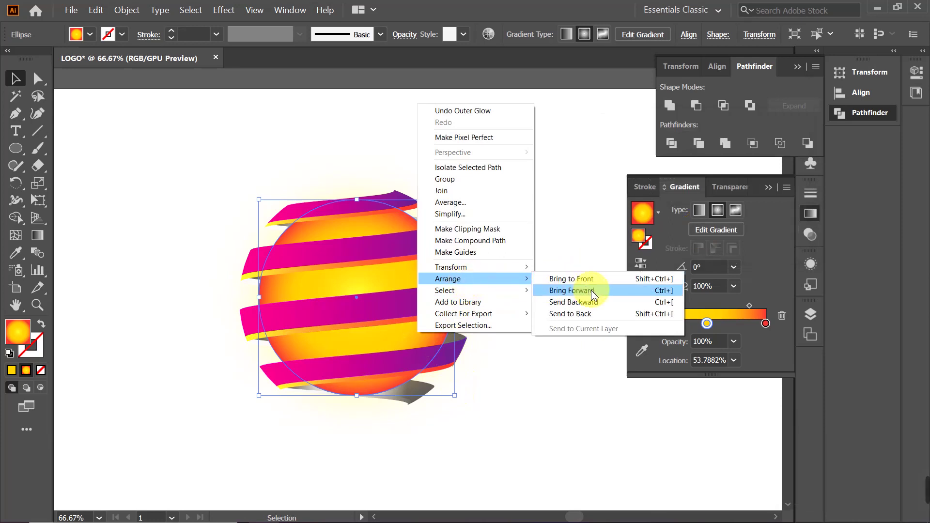
pyautogui.click(603, 303)
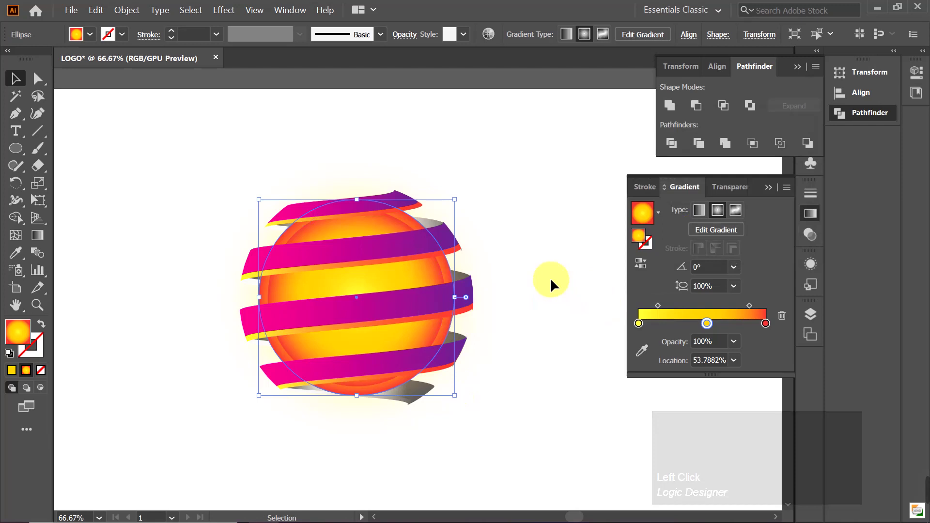
pyautogui.keyDown('shift'); pyautogui.click(454, 395); pyautogui.keyUp('shift')
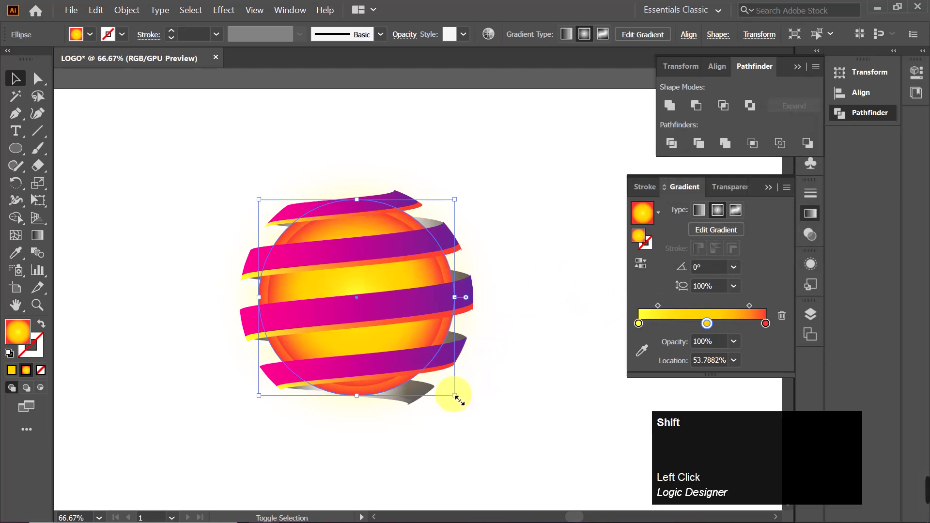
pyautogui.moveTo(453, 394); pyautogui.dragTo(446, 386)
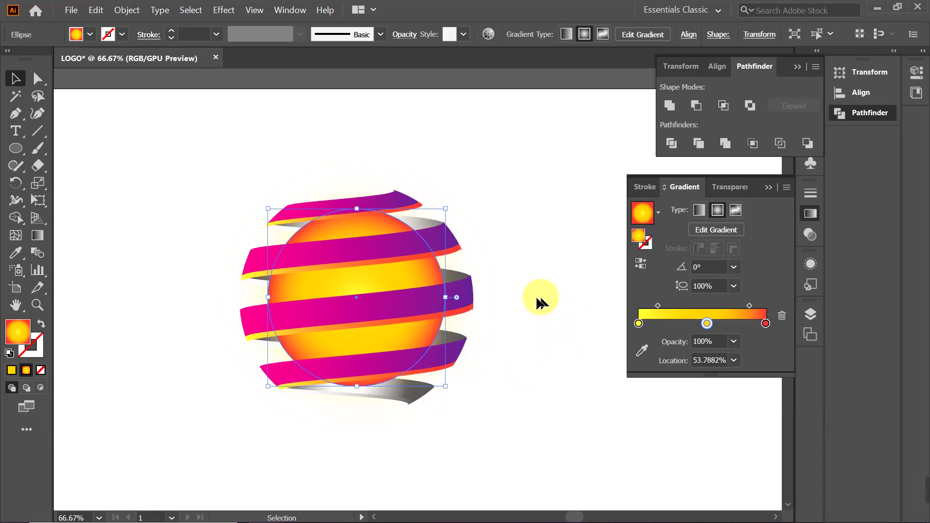
# Step: Draw a large background rectangle extending well beyond the ribbon sphere on every side and send it to the back
pyautogui.rightClick(15, 149)
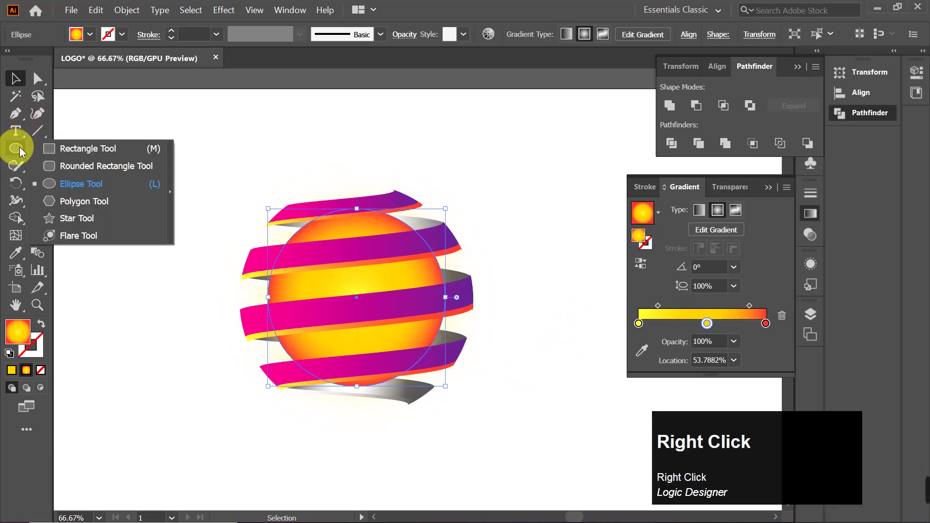
pyautogui.click(54, 155)
pyautogui.moveTo(84, 115); pyautogui.dragTo(624, 461)
pyautogui.rightClick(368, 329)
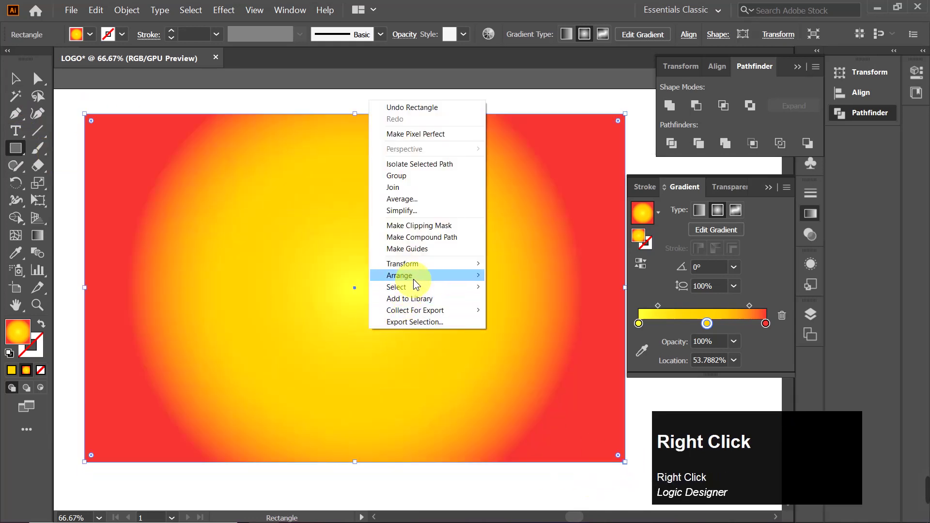
pyautogui.moveTo(484, 278)
pyautogui.click(542, 310)
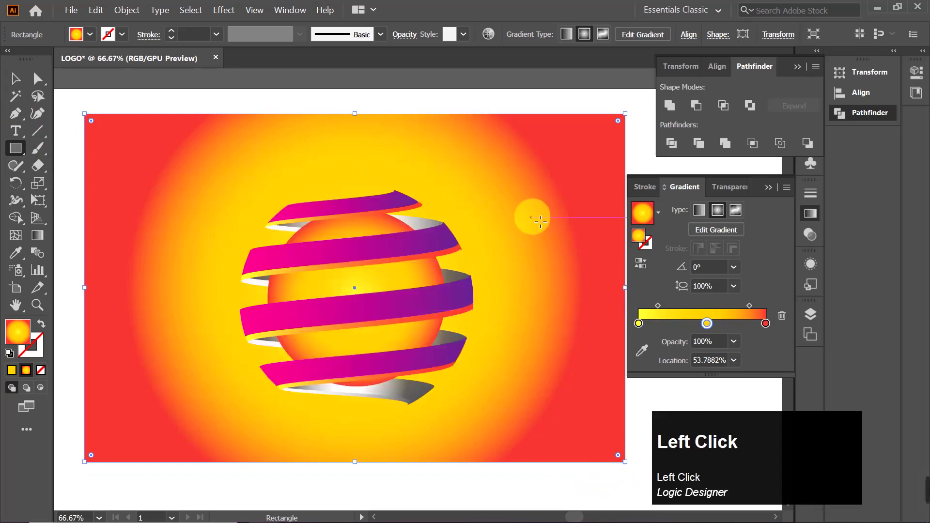
# Step: Recolour the middle stop of the background rectangle's radial gradient to dark grey #565454
pyautogui.moveTo(541, 222); pyautogui.dragTo(540, 252)
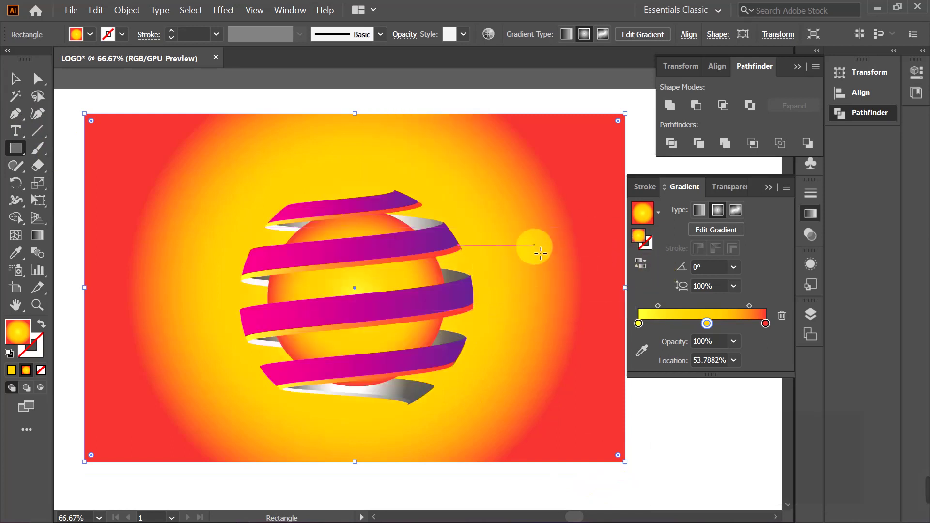
pyautogui.doubleClick(27, 327)
pyautogui.click(362, 210)
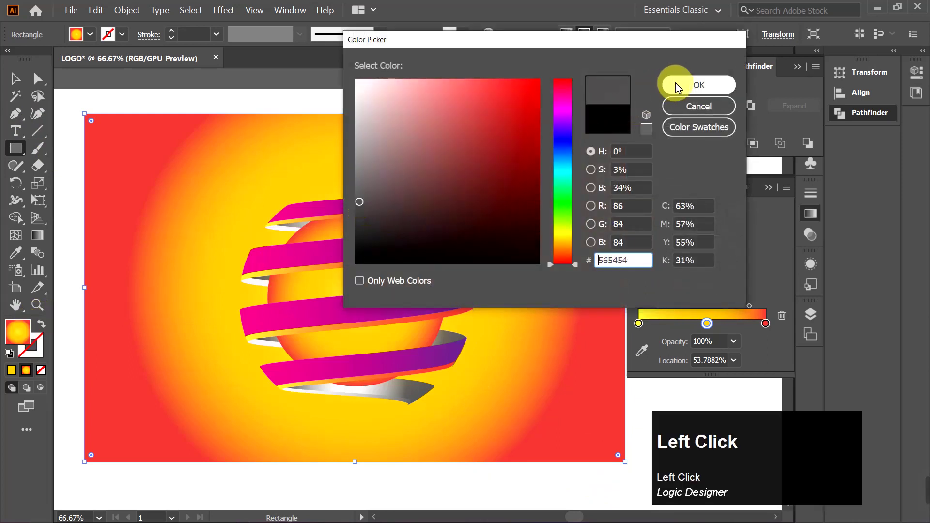
pyautogui.click(673, 84)
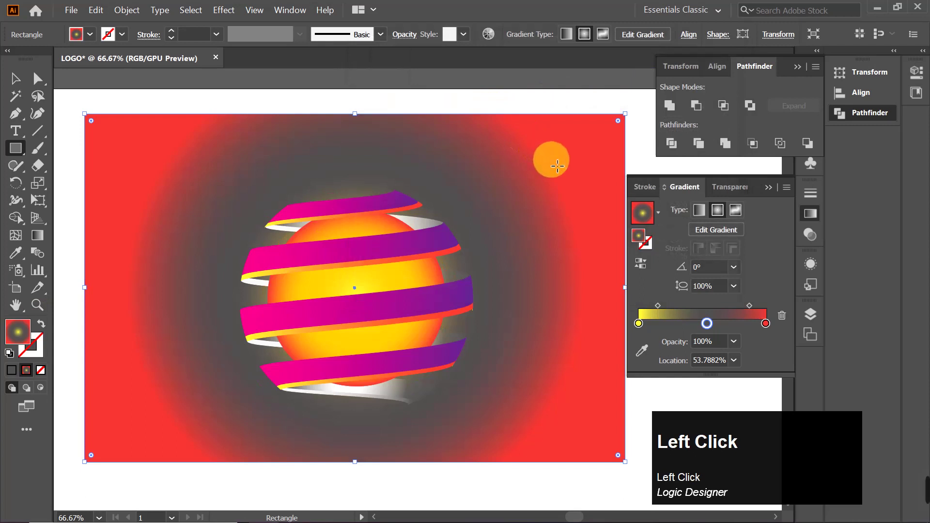
pyautogui.click(769, 193)
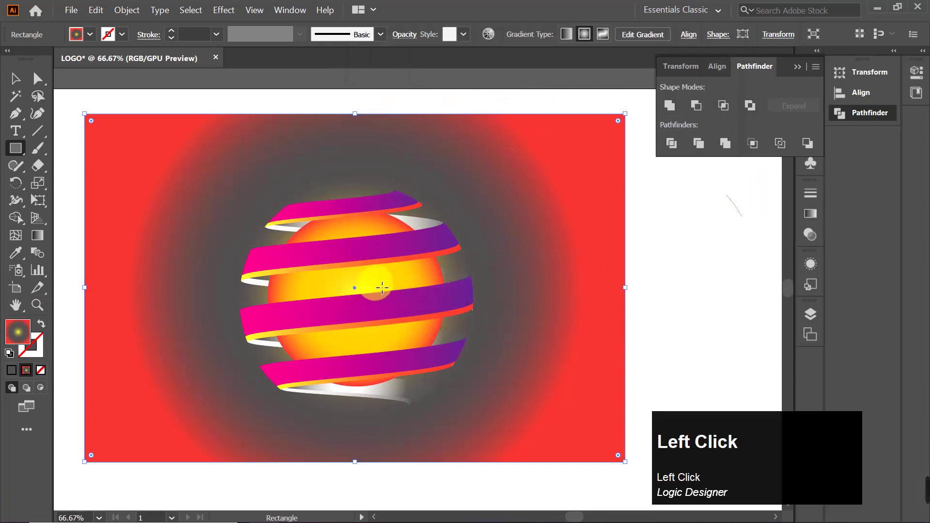
# Step: Select the gradient circle inside the ribbon sphere and apply another instance of the Outer Glow effect to it
pyautogui.click(18, 82)
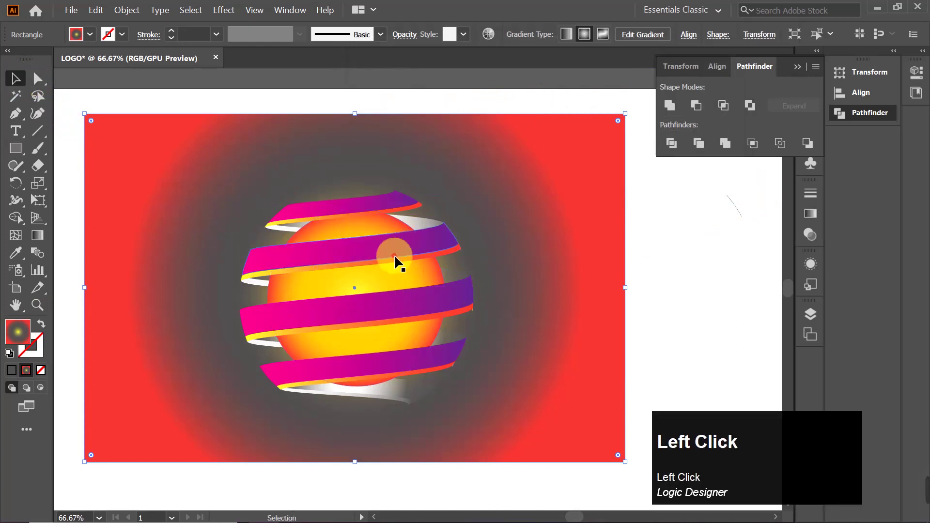
pyautogui.moveTo(417, 274); pyautogui.dragTo(441, 272)
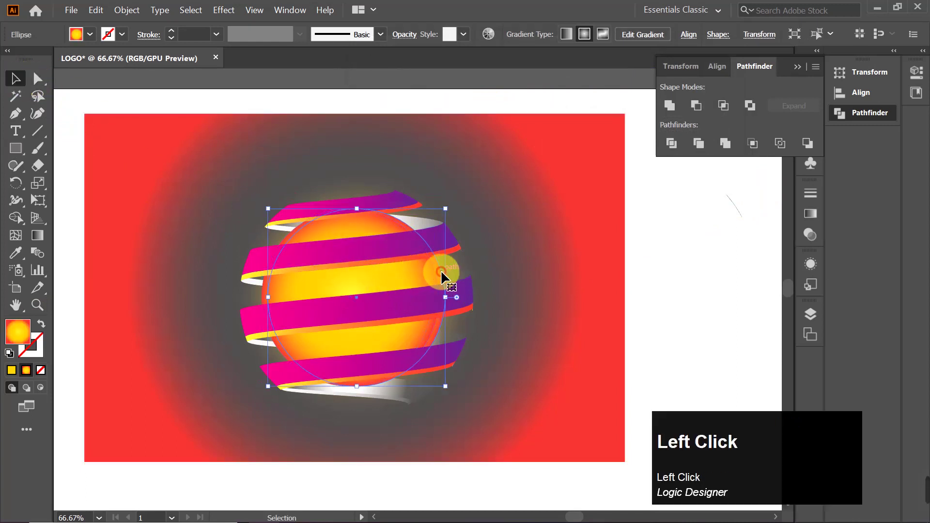
pyautogui.press('shift')
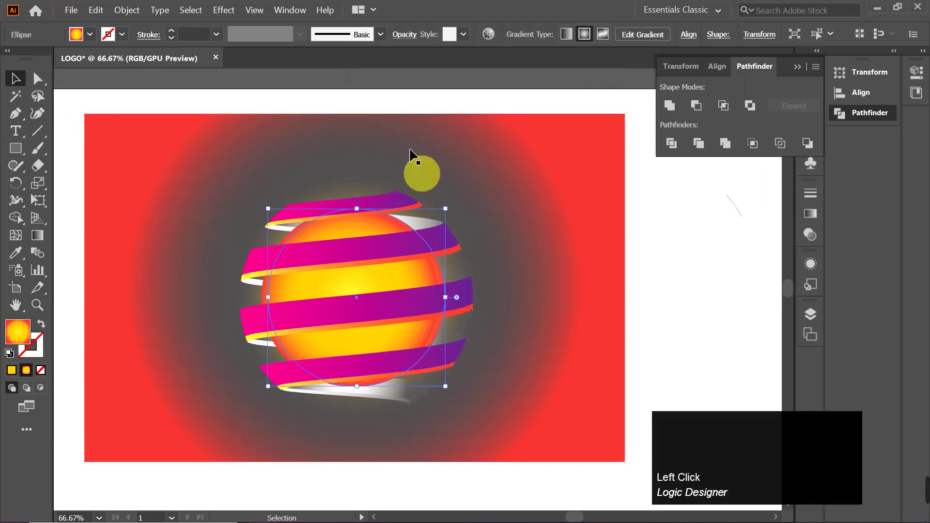
pyautogui.click(253, 9)
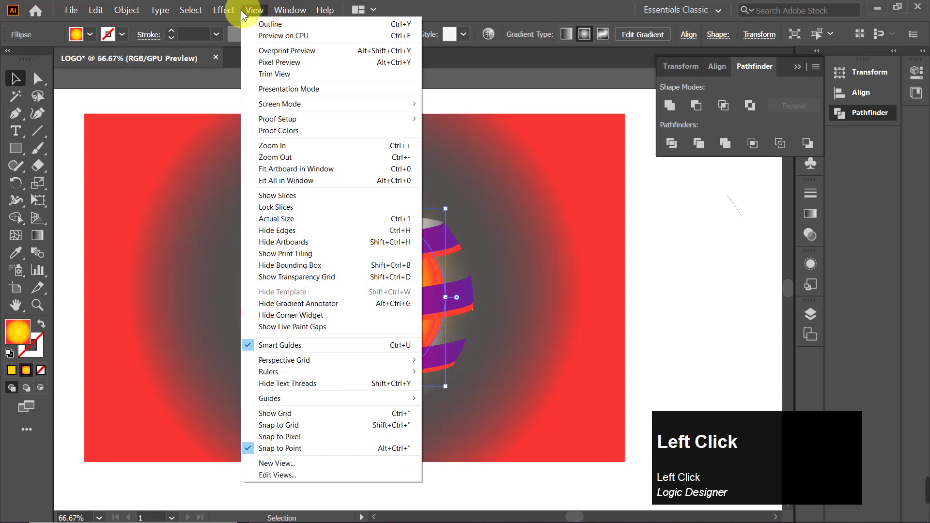
pyautogui.moveTo(226, 11)
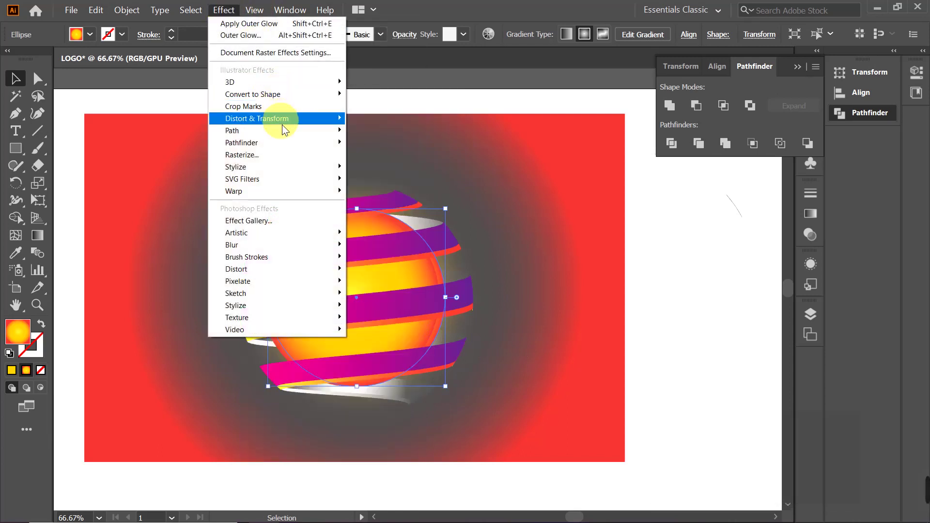
pyautogui.click(304, 164)
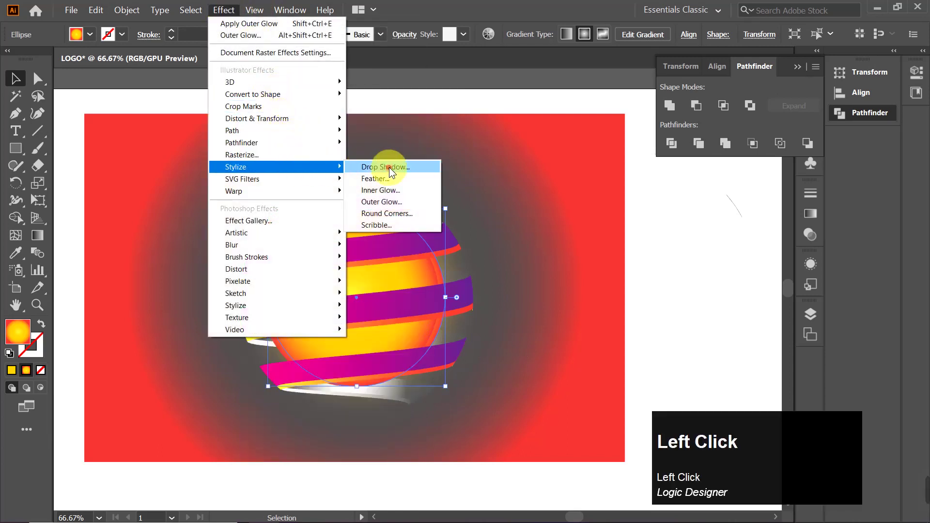
pyautogui.click(405, 202)
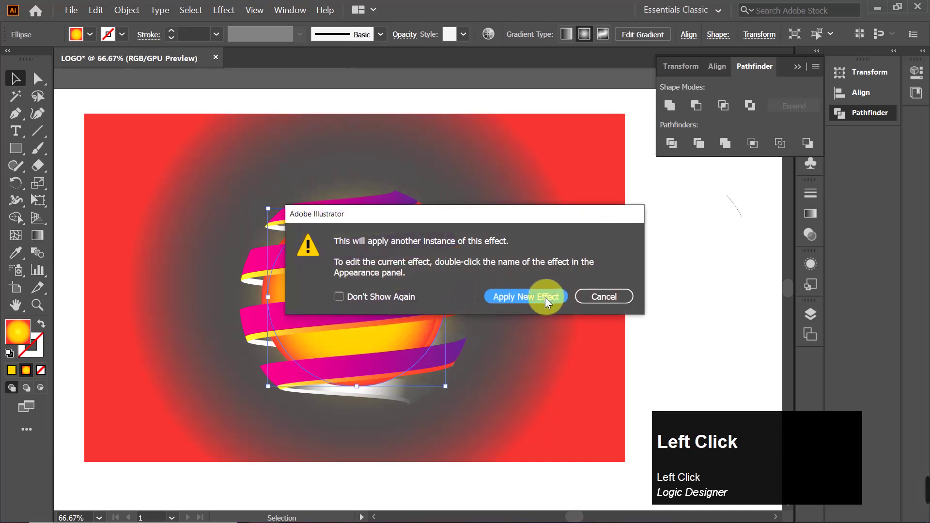
pyautogui.click(546, 298)
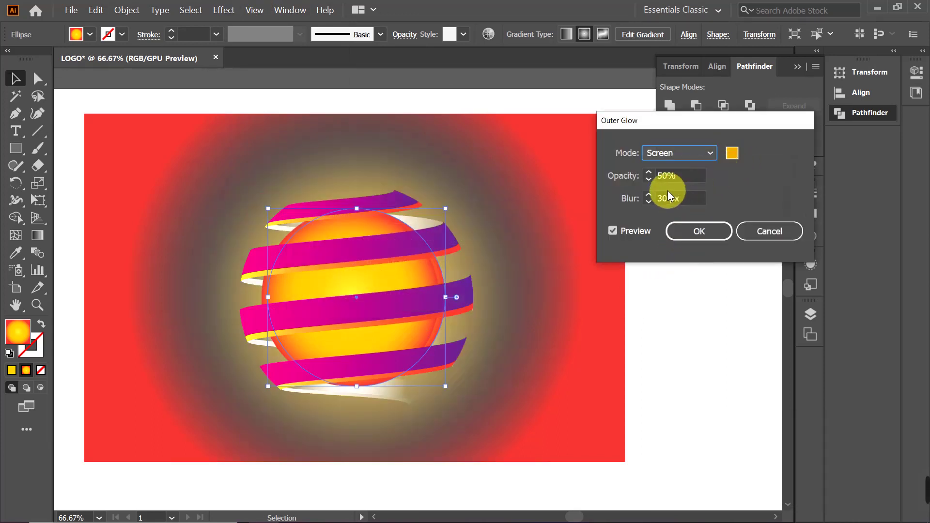
# Step: Set the new outer glow's blend mode to Normal and its blur to 20 px
pyautogui.click(701, 153)
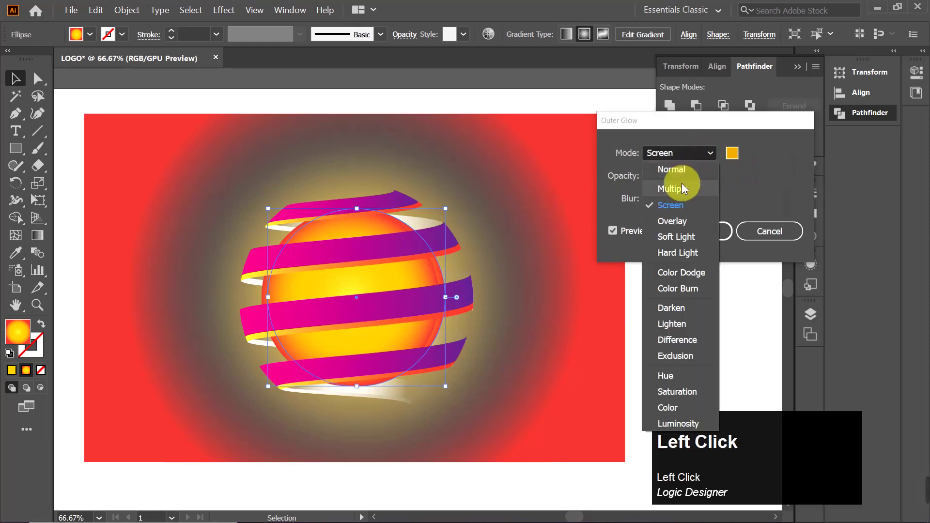
pyautogui.click(681, 170)
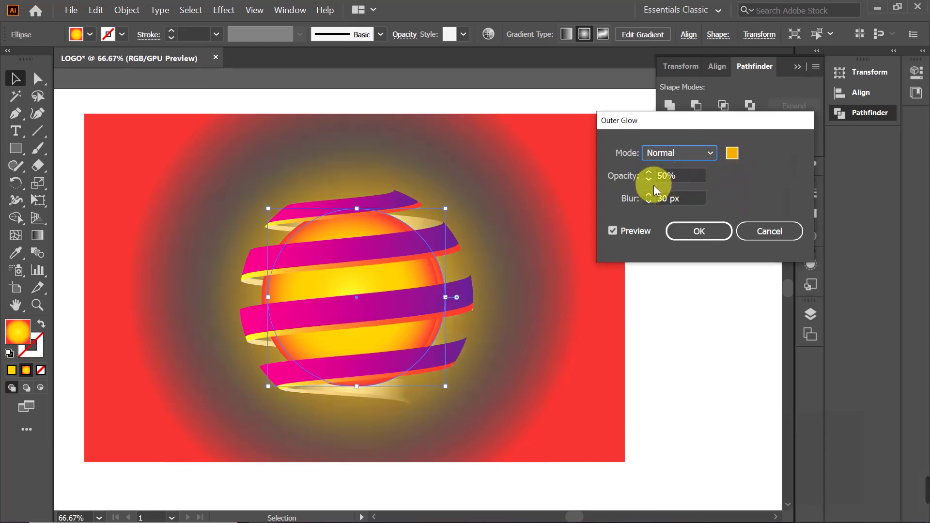
pyautogui.click(653, 199)
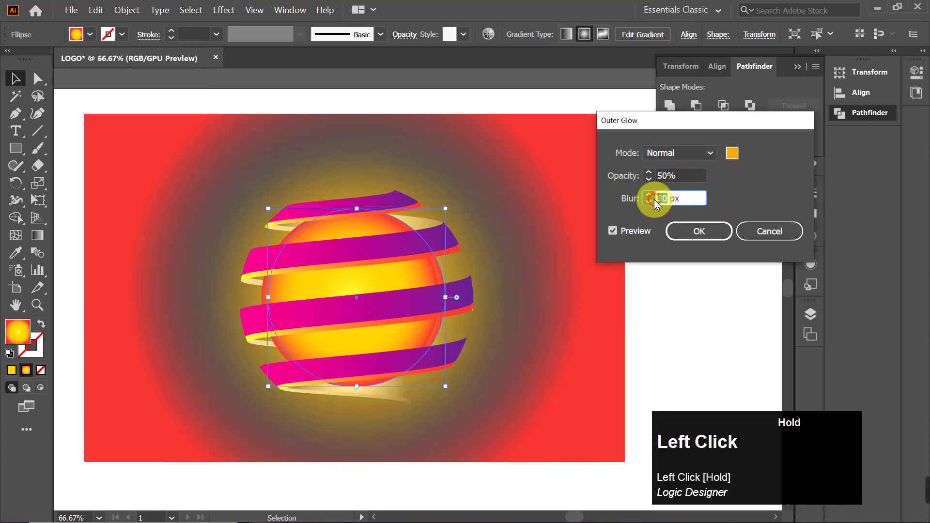
pyautogui.write('20')
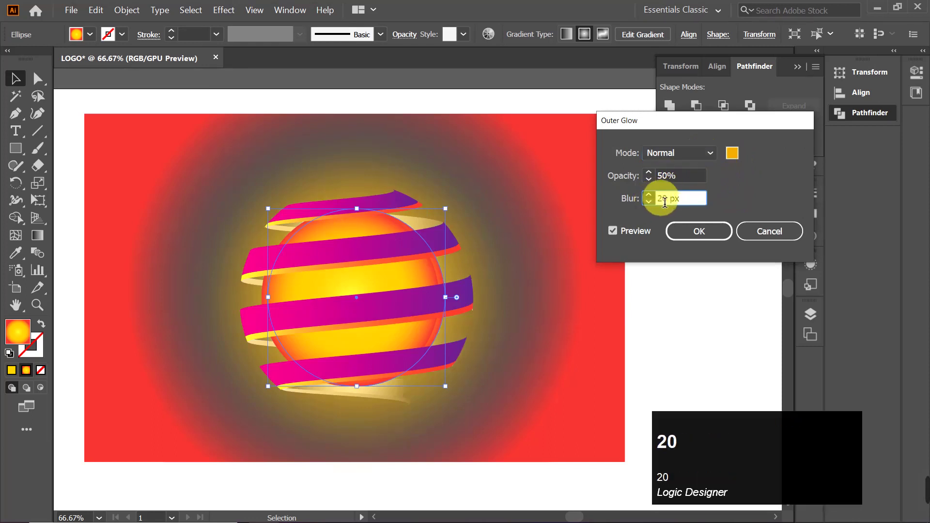
# Step: Reduce the new outer glow's opacity to 18%
pyautogui.click(665, 184)
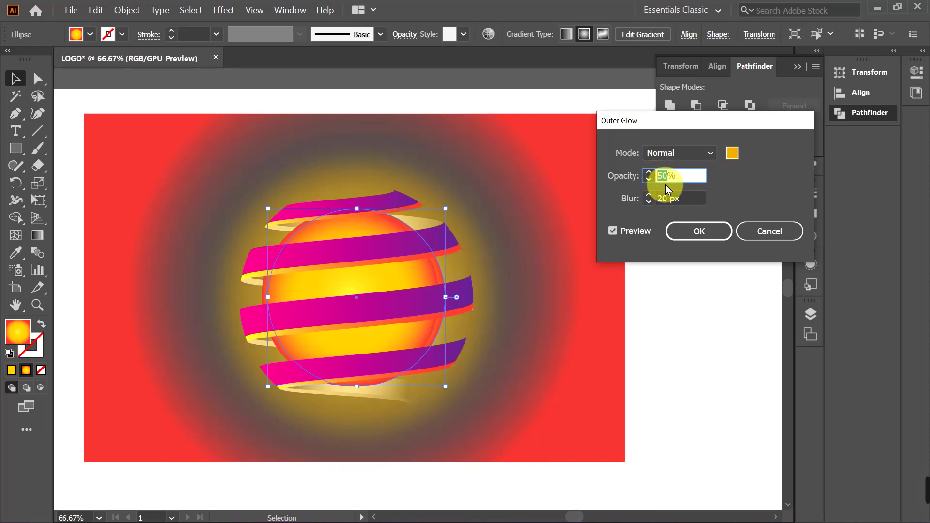
pyautogui.write('25')
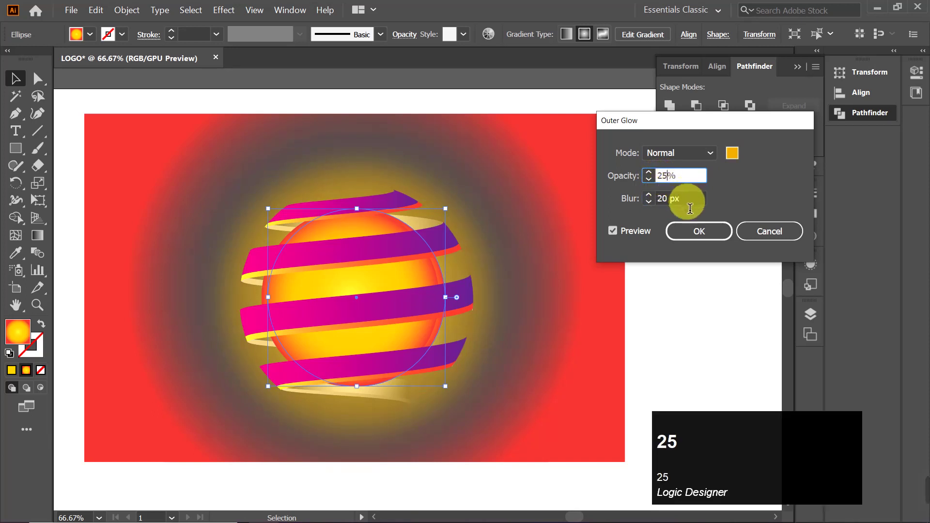
pyautogui.click(679, 198)
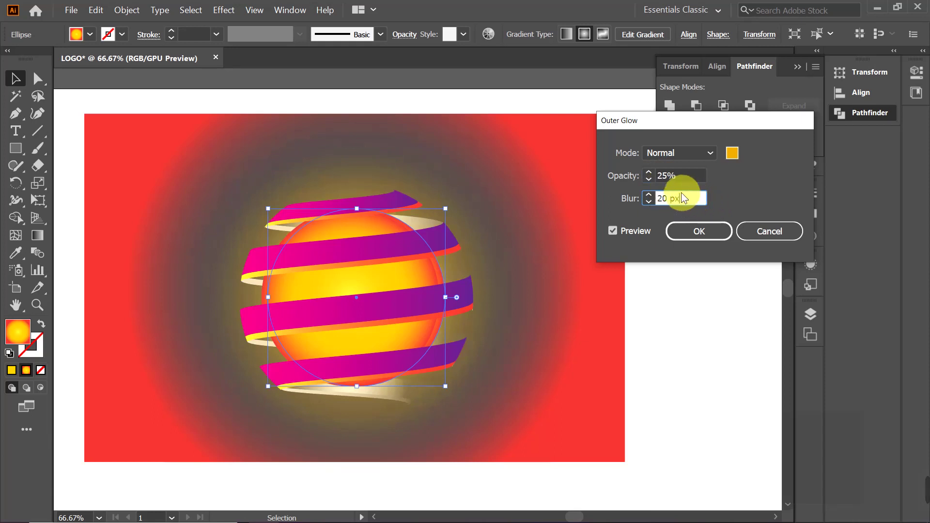
pyautogui.click(650, 178)
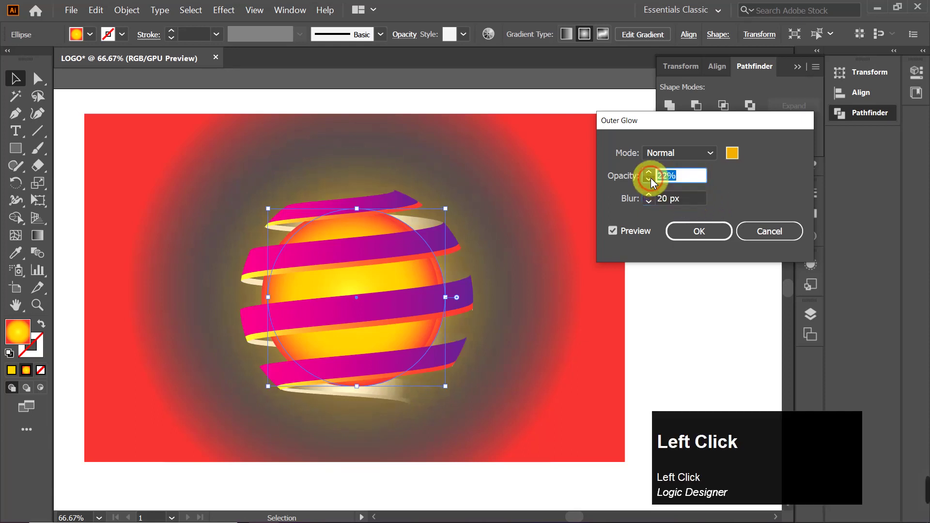
pyautogui.click(650, 178)
pyautogui.click(650, 178)
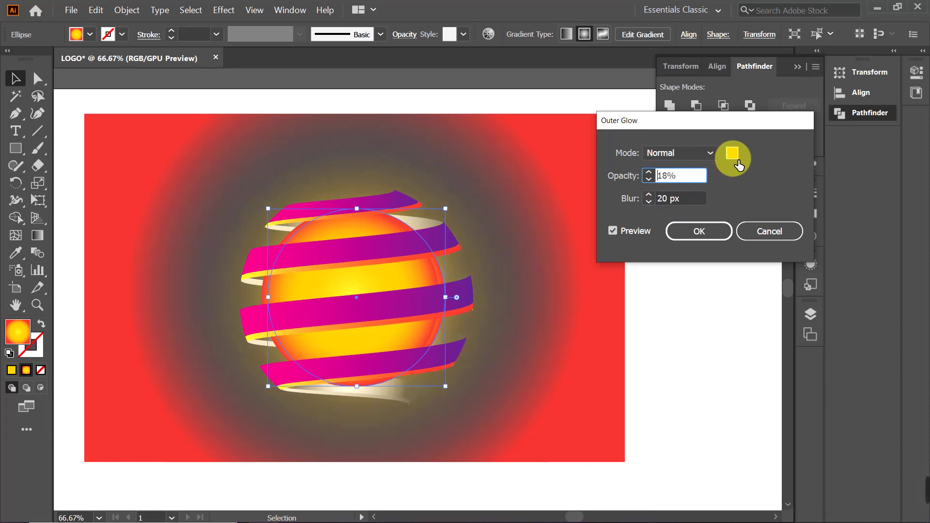
# Step: Change the new outer glow's colour to golden yellow #E2AF0E and apply the effect to the circle
pyautogui.click(732, 154)
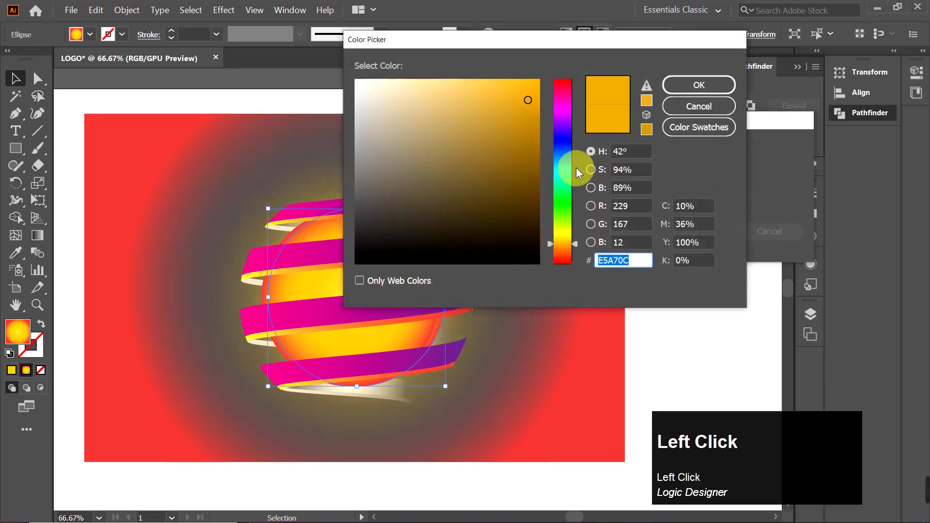
pyautogui.moveTo(564, 236); pyautogui.dragTo(563, 239)
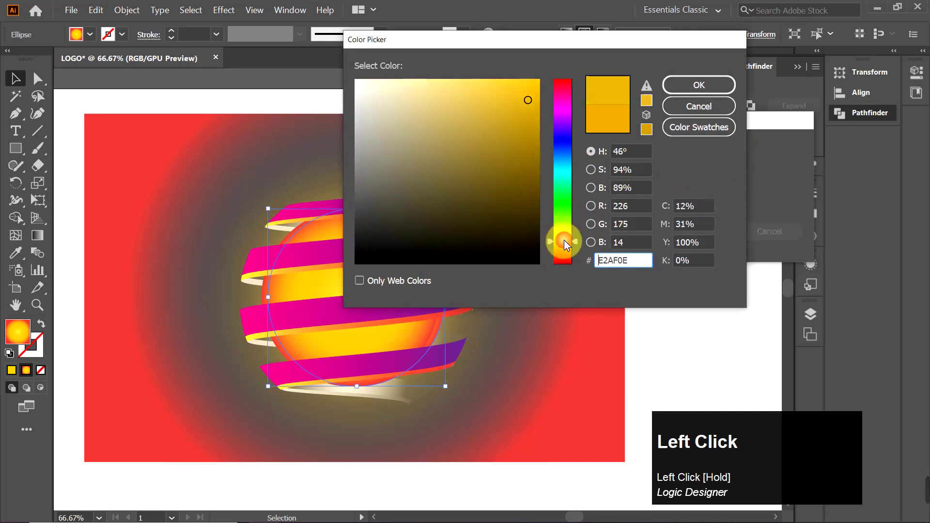
pyautogui.click(681, 84)
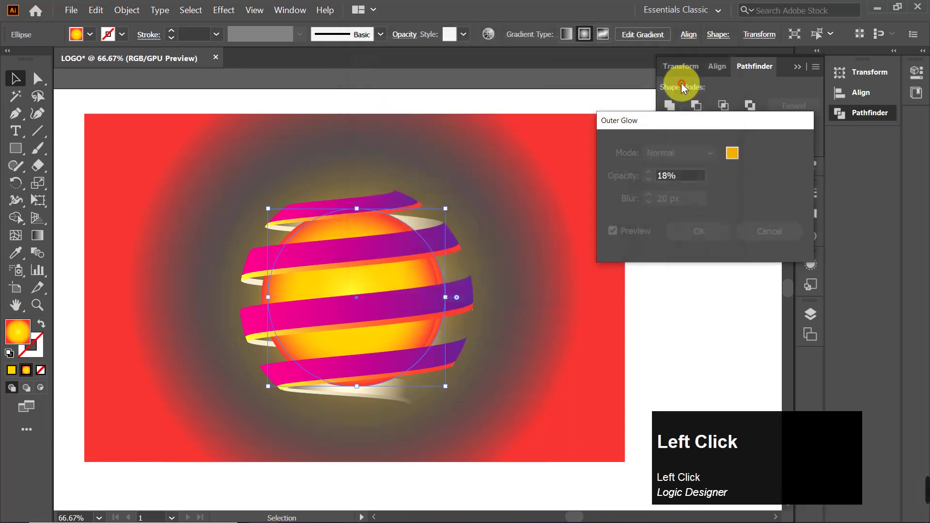
pyautogui.click(710, 229)
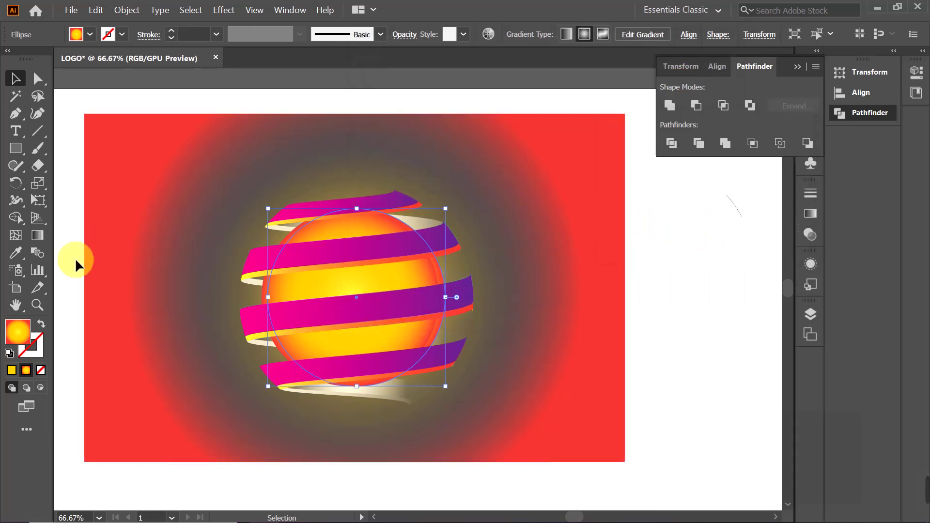
# Step: Replace the background rectangle's radial gradient with a solid dark grey #565454 fill
pyautogui.click(11, 370)
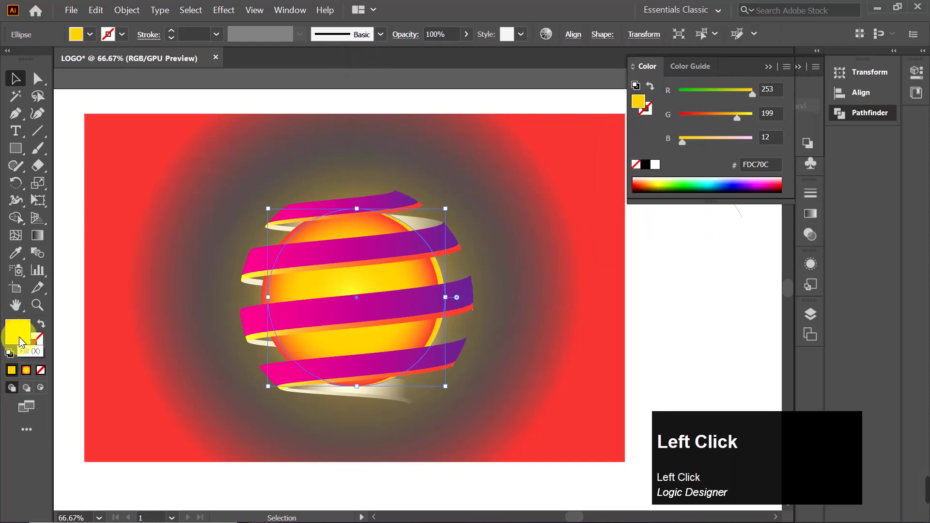
pyautogui.hotkey('ctrl', 'z')
pyautogui.click(138, 366)
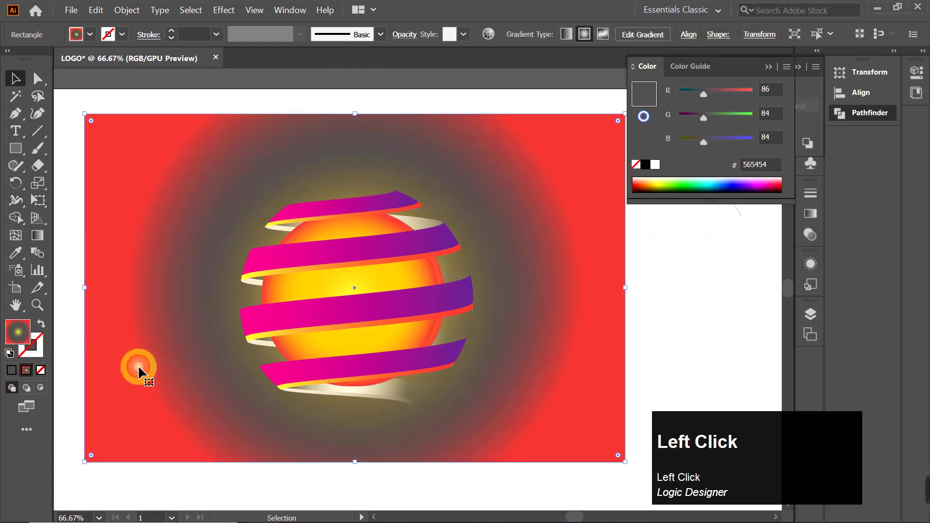
pyautogui.click(11, 370)
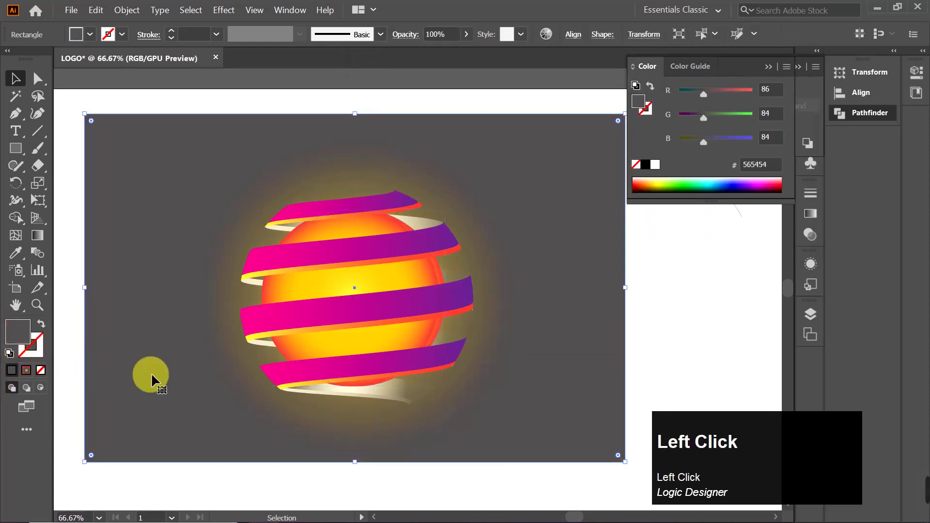
pyautogui.click(13, 371)
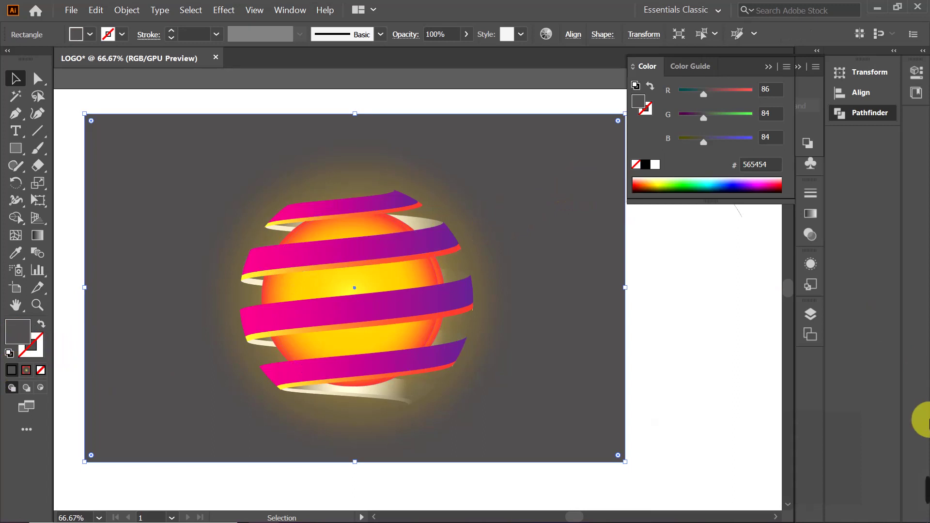
pyautogui.keyDown('shift'); pyautogui.click(611, 441); pyautogui.keyUp('shift')
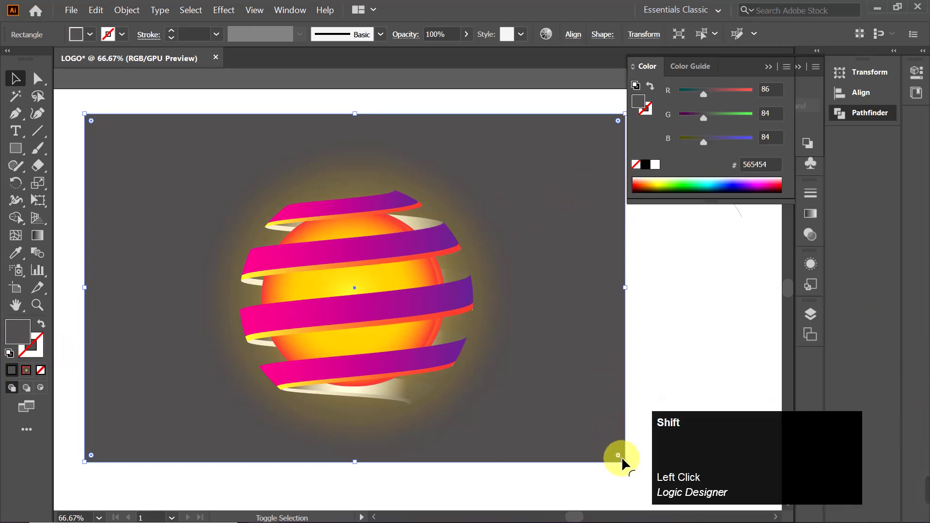